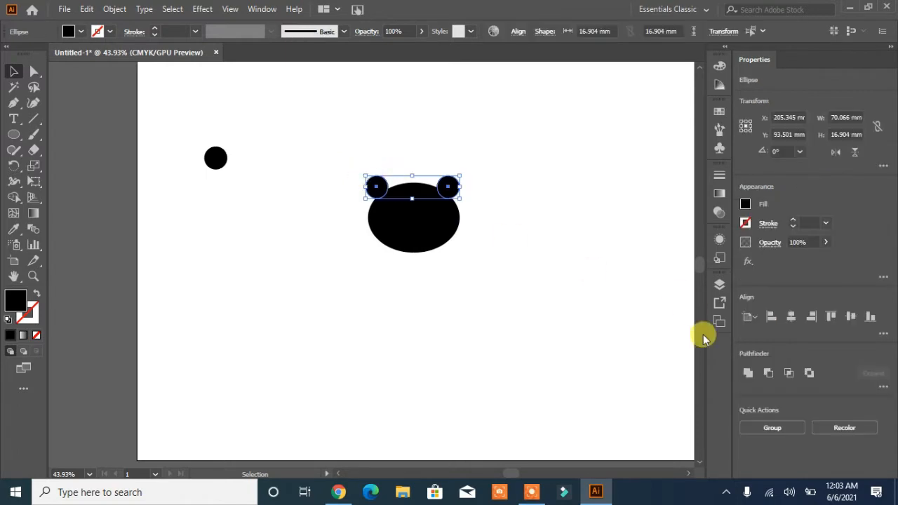
# Center the head ellipse and both ears horizontally on the artboard.
pyautogui.moveTo(485, 147); pyautogui.dragTo(386, 333)
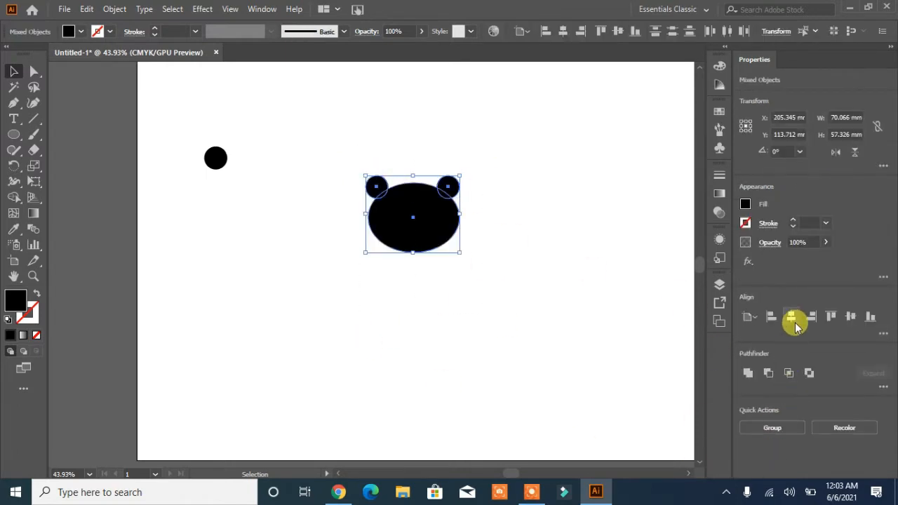
pyautogui.click(791, 316)
pyautogui.click(573, 317)
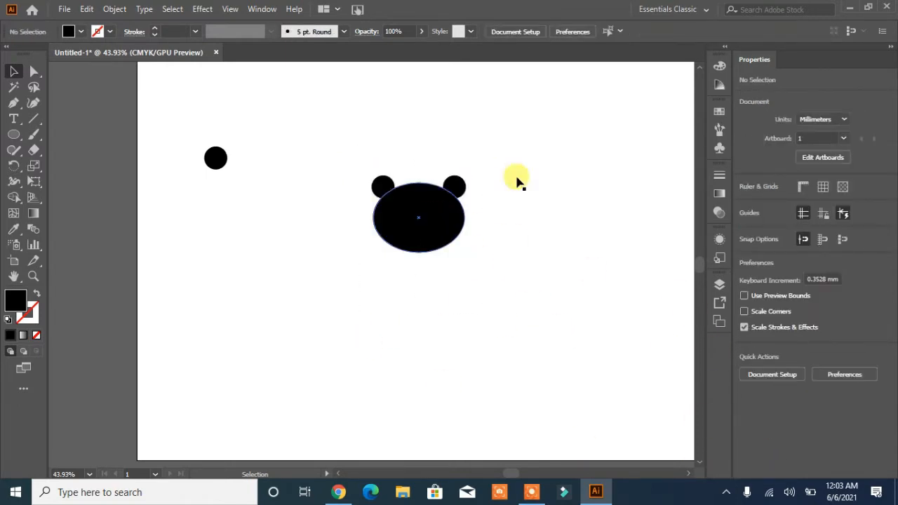
pyautogui.moveTo(519, 162); pyautogui.dragTo(396, 333)
pyautogui.click(443, 327)
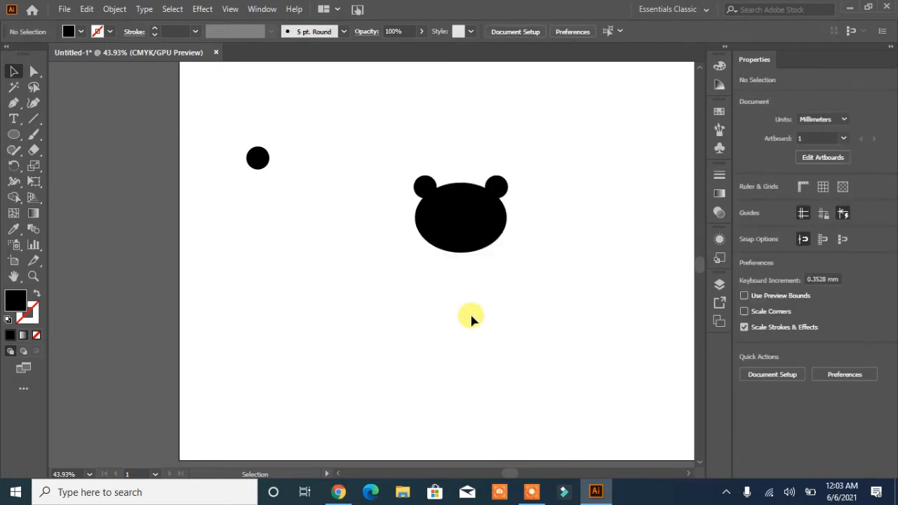
# Offset the head ellipse's path by 3.5278 mm with miter joins and a miter limit of 4.
pyautogui.click(458, 231)
pyautogui.click(775, 318)
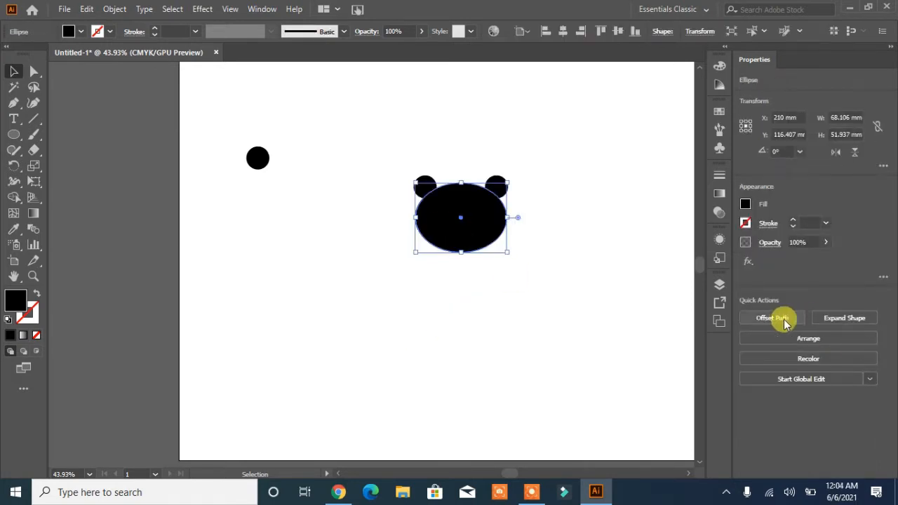
pyautogui.click(402, 382)
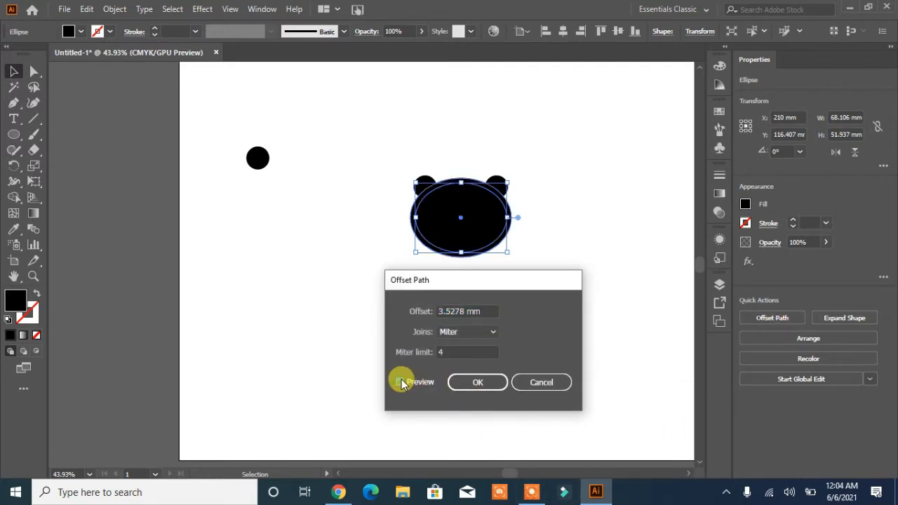
pyautogui.click(475, 391)
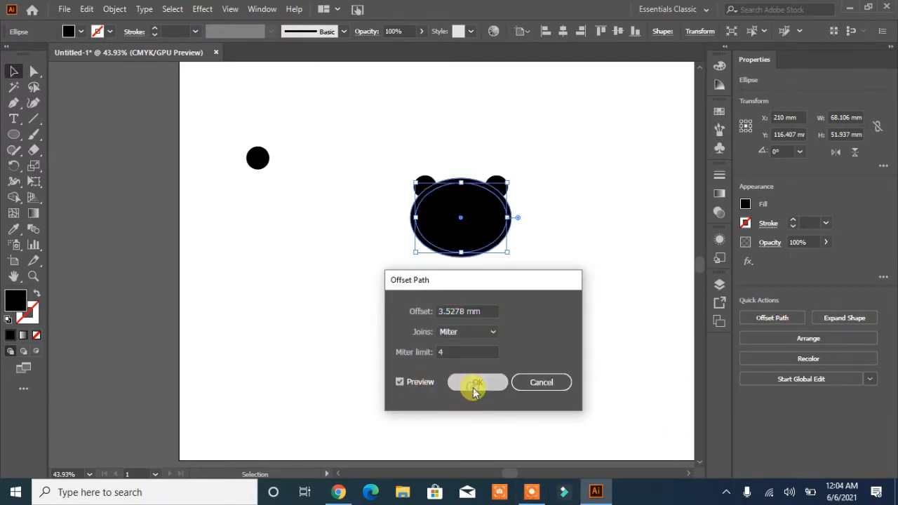
pyautogui.click(491, 388)
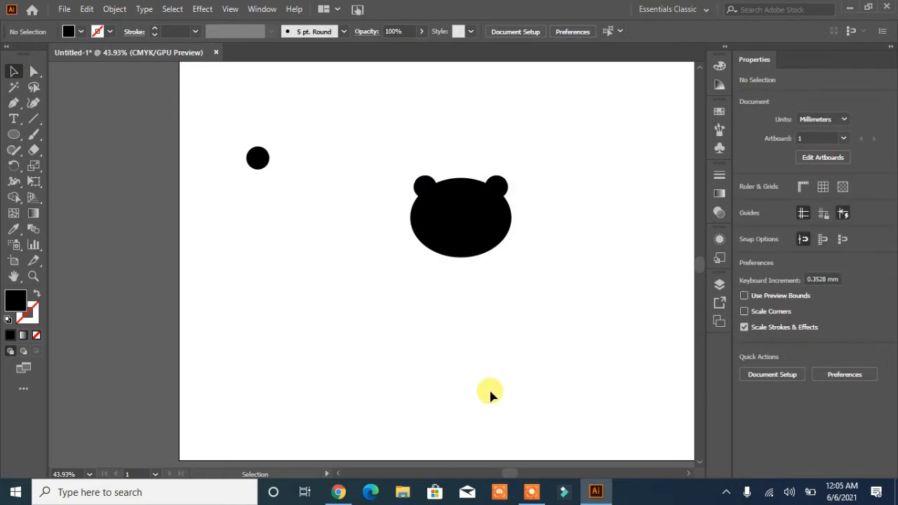
# Swap fill and stroke on the outer and inner head ellipses, giving both no fill and a 1 pt black stroke.
pyautogui.click(426, 245)
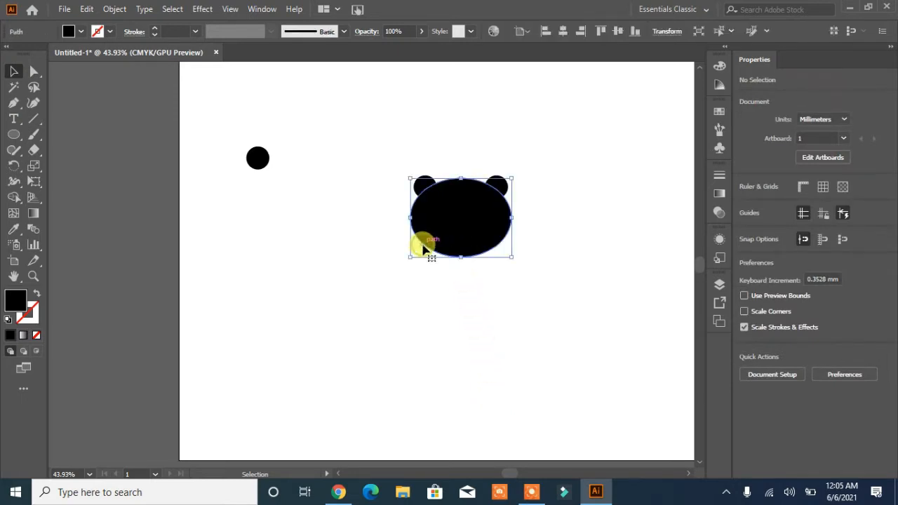
pyautogui.click(37, 294)
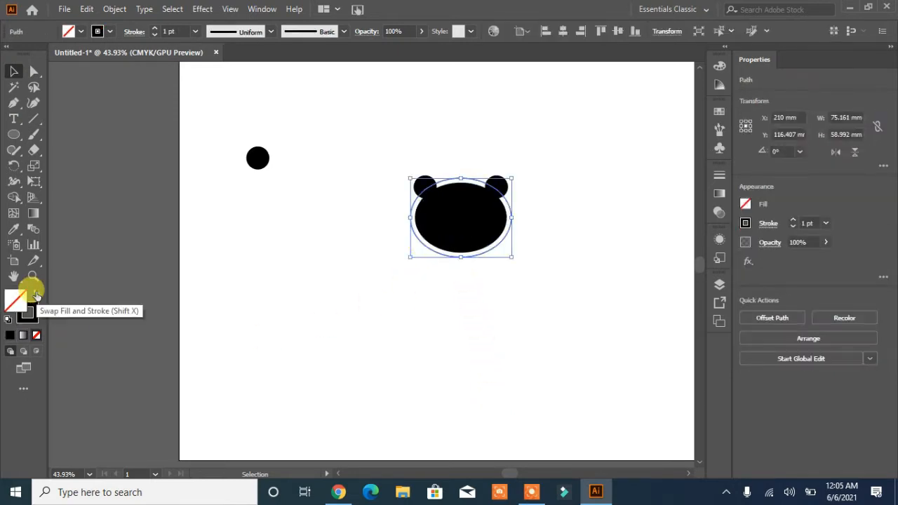
pyautogui.click(374, 349)
pyautogui.click(475, 218)
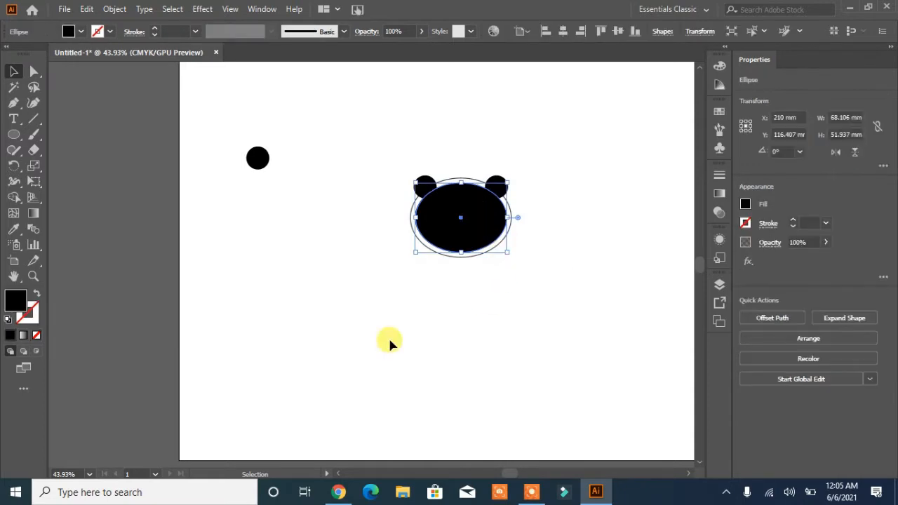
pyautogui.click(37, 293)
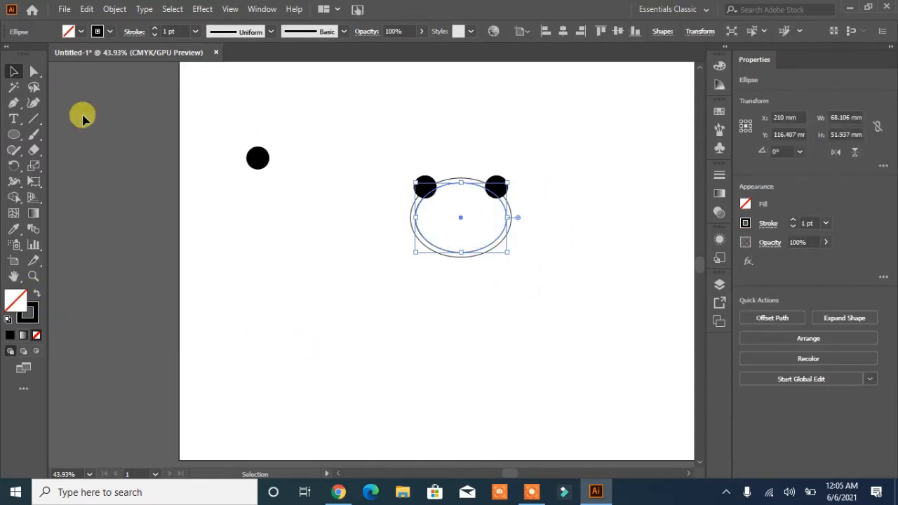
# Use Shape Builder to merge the two head ellipses into one outline and trim away the overlapping parts of the ears.
pyautogui.moveTo(563, 170); pyautogui.dragTo(367, 285)
pyautogui.click(14, 197)
pyautogui.moveTo(474, 206)
pyautogui.mouseDown()
pyautogui.moveTo(494, 192)
pyautogui.moveTo(435, 209)
pyautogui.moveTo(427, 189)
pyautogui.mouseUp()
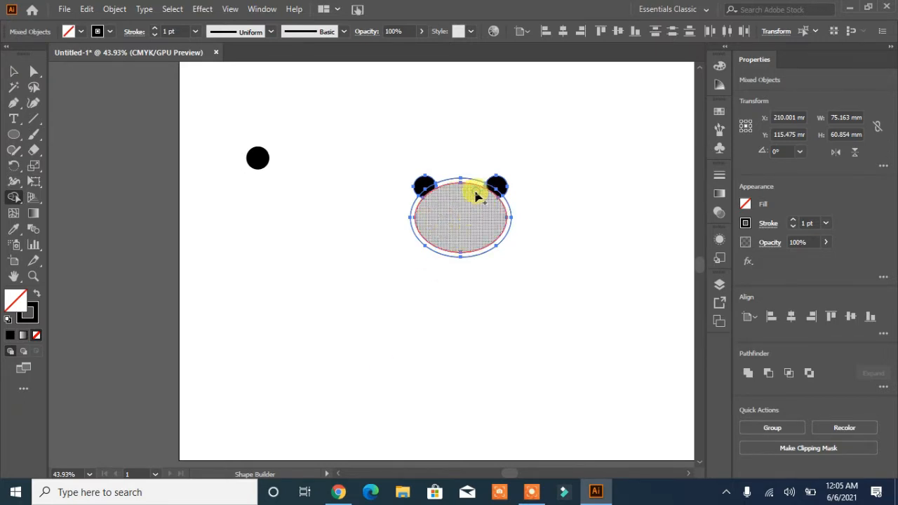
pyautogui.moveTo(474, 186)
pyautogui.mouseDown()
pyautogui.moveTo(469, 258)
pyautogui.moveTo(467, 252)
pyautogui.mouseUp()
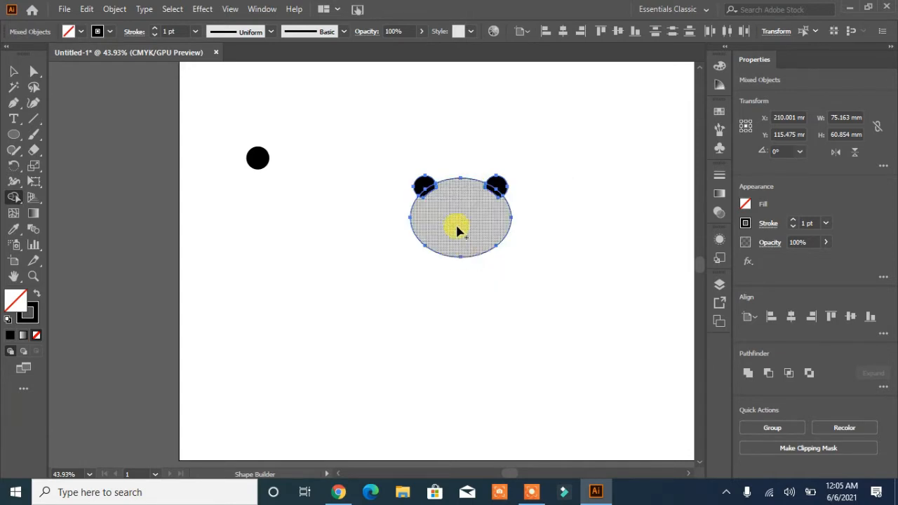
pyautogui.keyDown('alt'); pyautogui.click(457, 230); pyautogui.keyUp('alt')
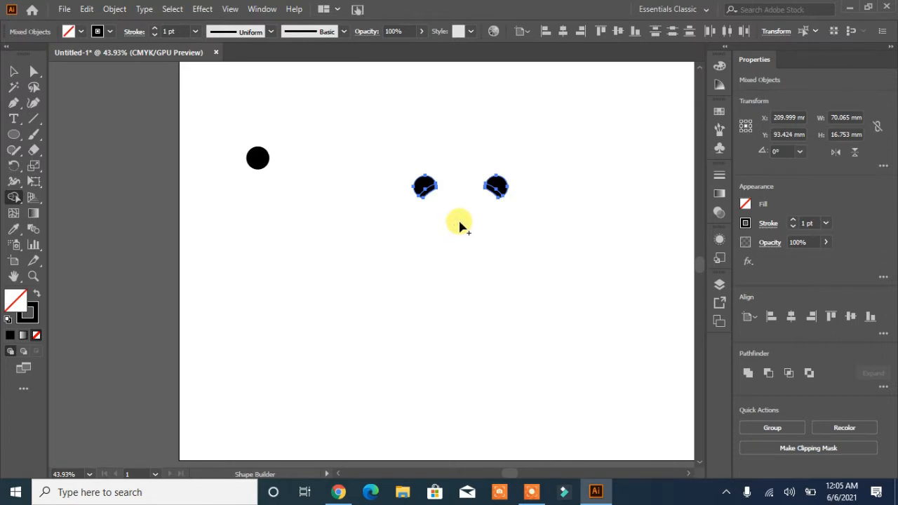
pyautogui.hotkey('ctrl', 'z')
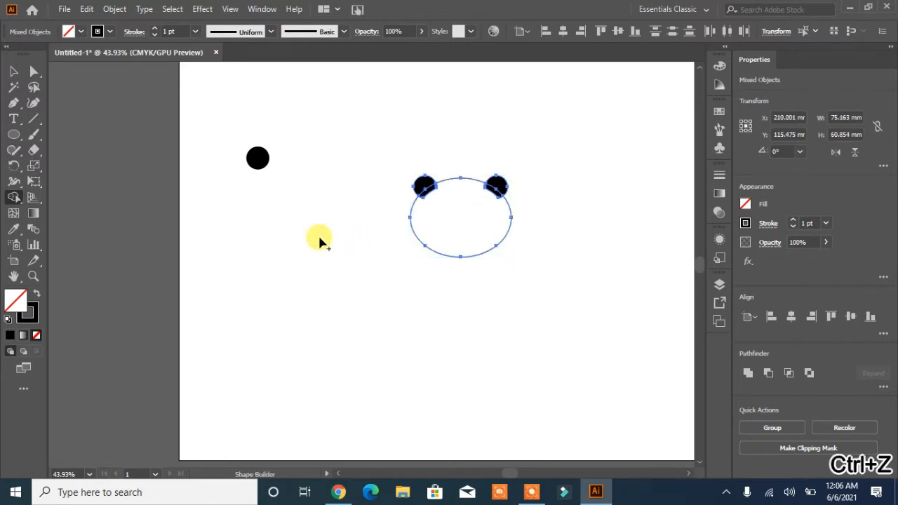
pyautogui.click(13, 72)
pyautogui.click(311, 265)
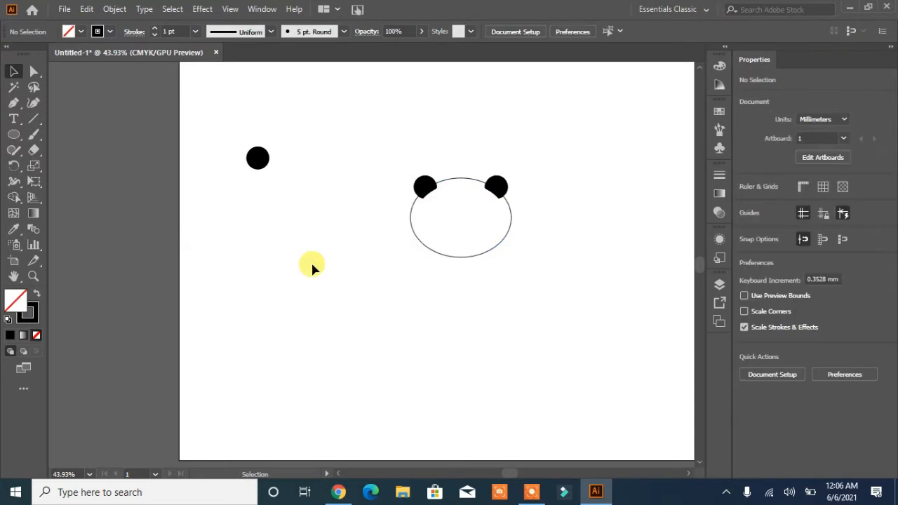
# Set the default to black fill without stroke and place two copies of the small black circle inside the head as eyes.
pyautogui.hotkey('shift', 'x')
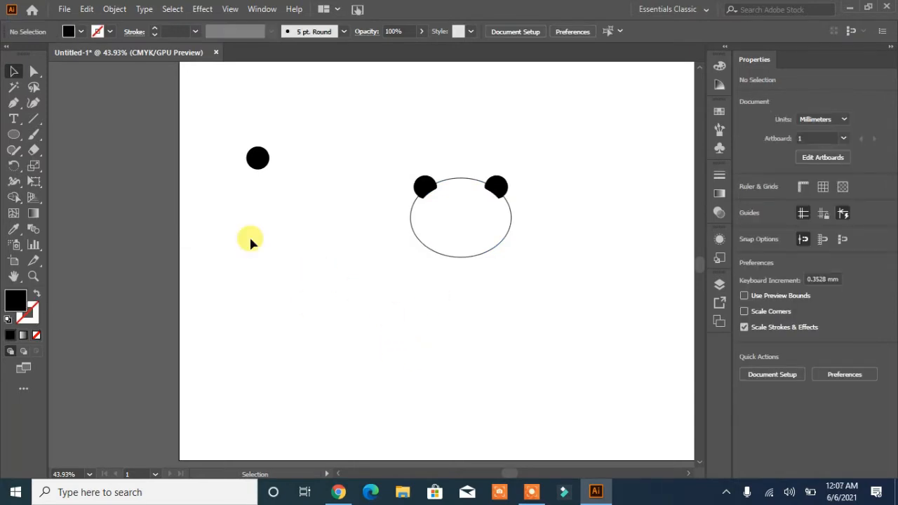
pyautogui.moveTo(259, 166); pyautogui.dragTo(483, 226)
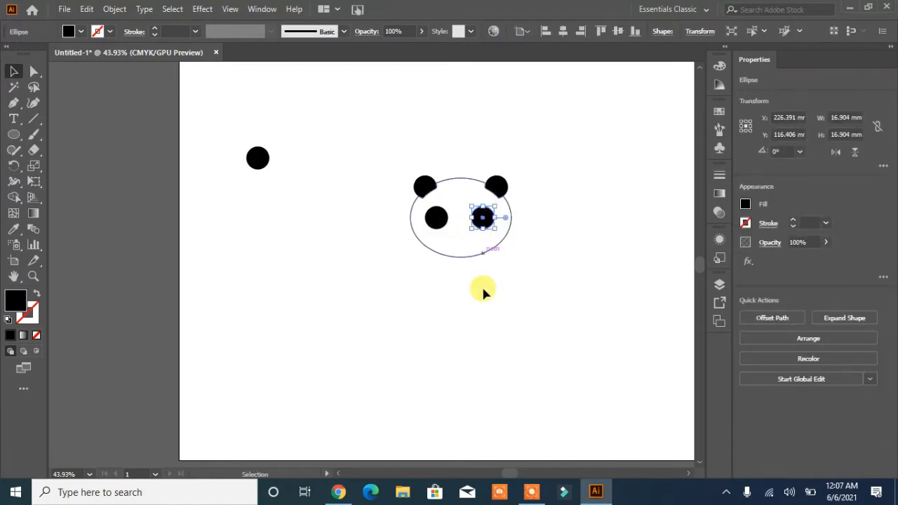
pyautogui.click(420, 359)
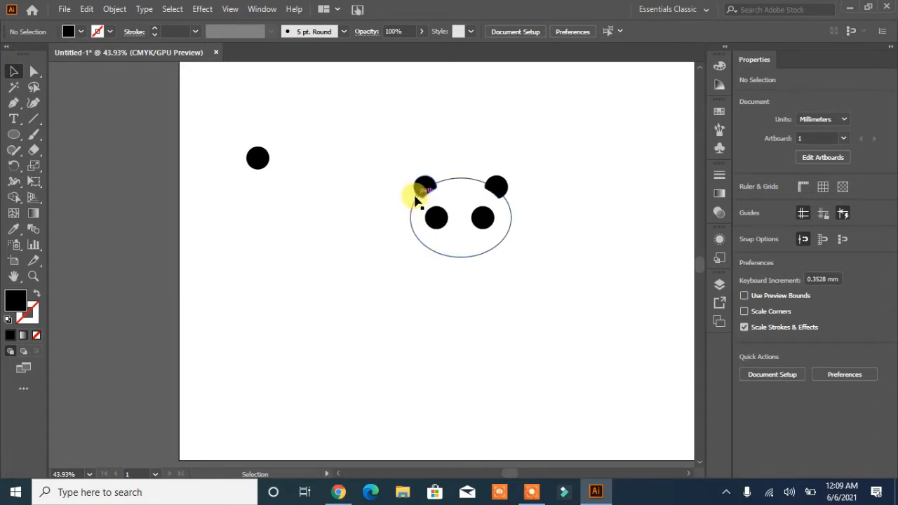
# Start the body with the Pen tool, drawing a curved side from the left ear down to the left leg and around its foot.
pyautogui.click(418, 200)
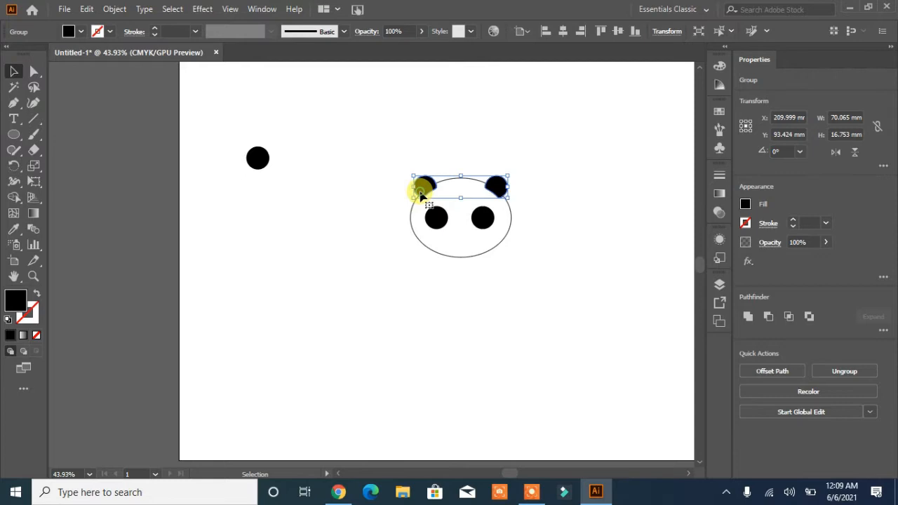
pyautogui.click(13, 103)
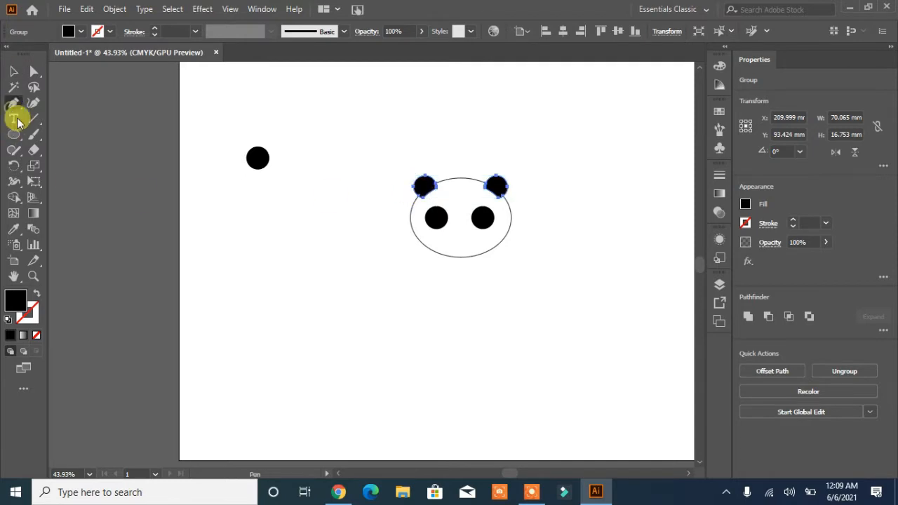
pyautogui.click(419, 191)
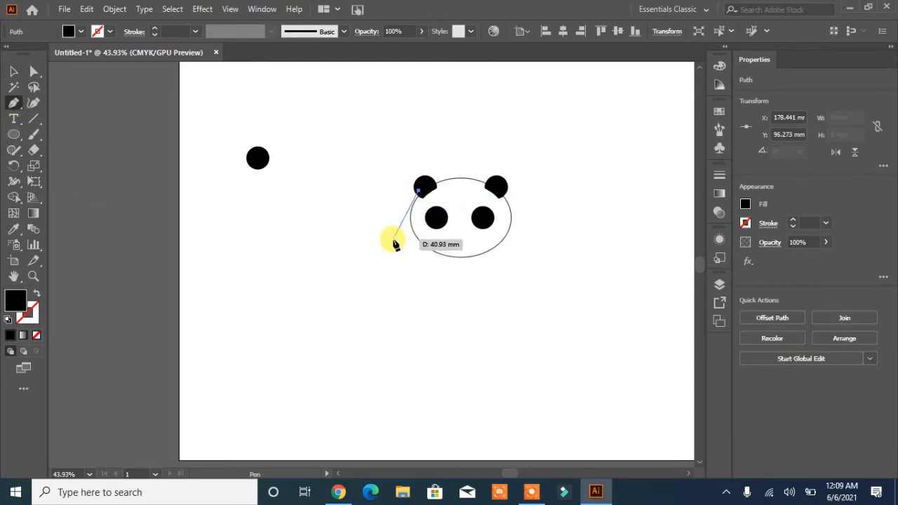
pyautogui.moveTo(394, 240); pyautogui.dragTo(390, 277)
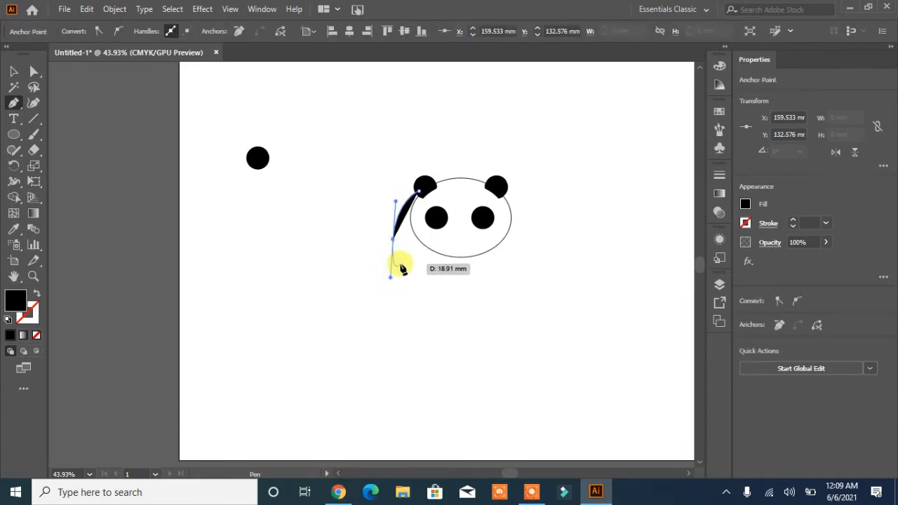
pyautogui.click(393, 240)
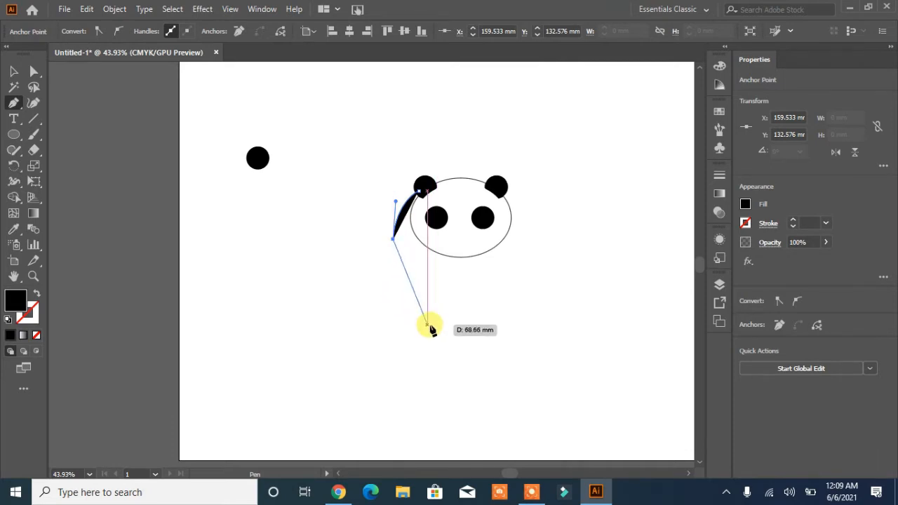
pyautogui.moveTo(427, 325); pyautogui.dragTo(481, 378)
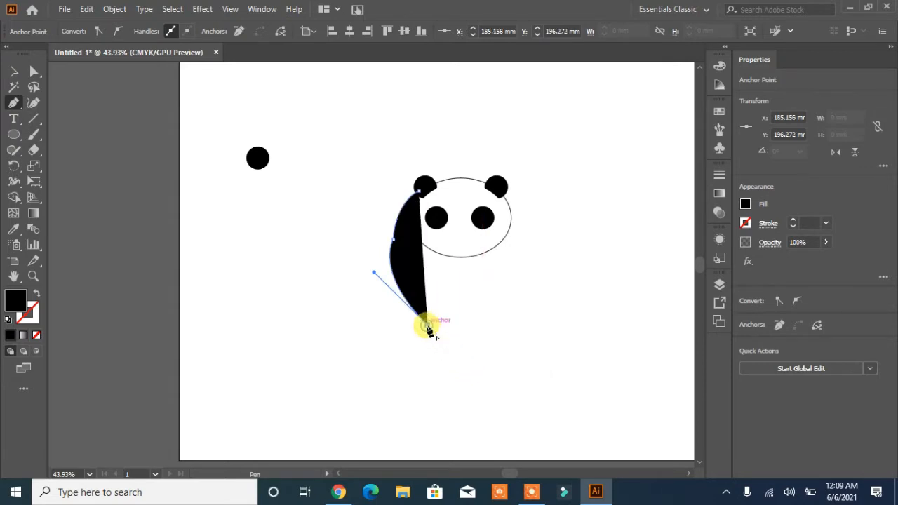
pyautogui.moveTo(428, 326); pyautogui.dragTo(461, 279)
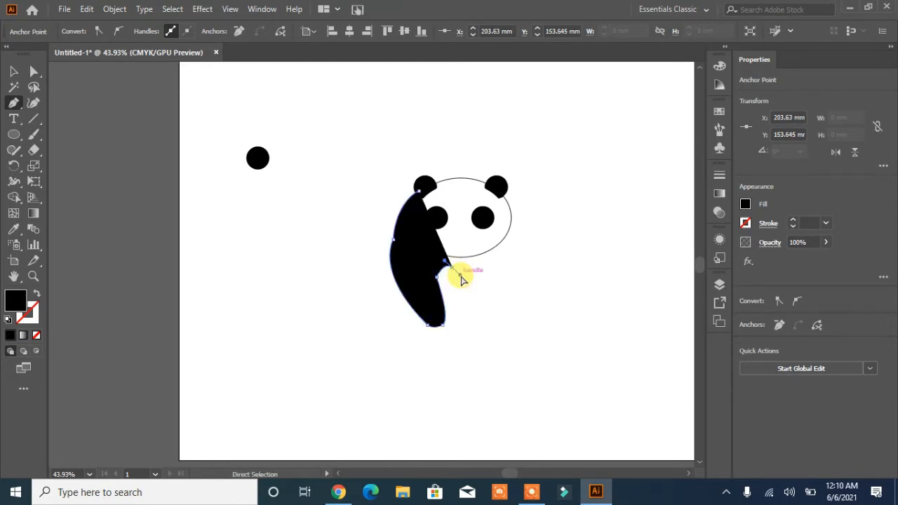
pyautogui.hotkey('ctrl', 'z')
# Continue the body path over the arch between the legs, around the right leg and up the right side, closing it at the left ear.
pyautogui.moveTo(442, 320); pyautogui.dragTo(513, 210)
pyautogui.moveTo(512, 209); pyautogui.dragTo(490, 168)
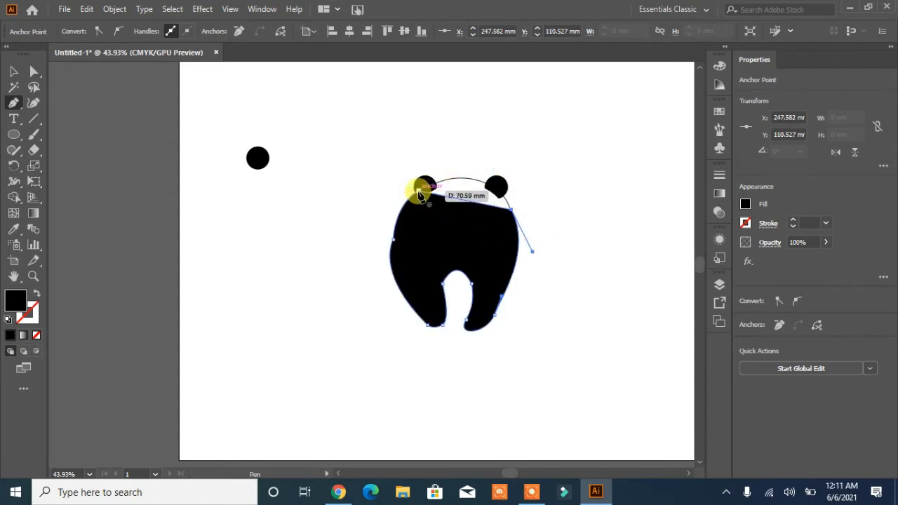
pyautogui.moveTo(420, 191); pyautogui.dragTo(366, 223)
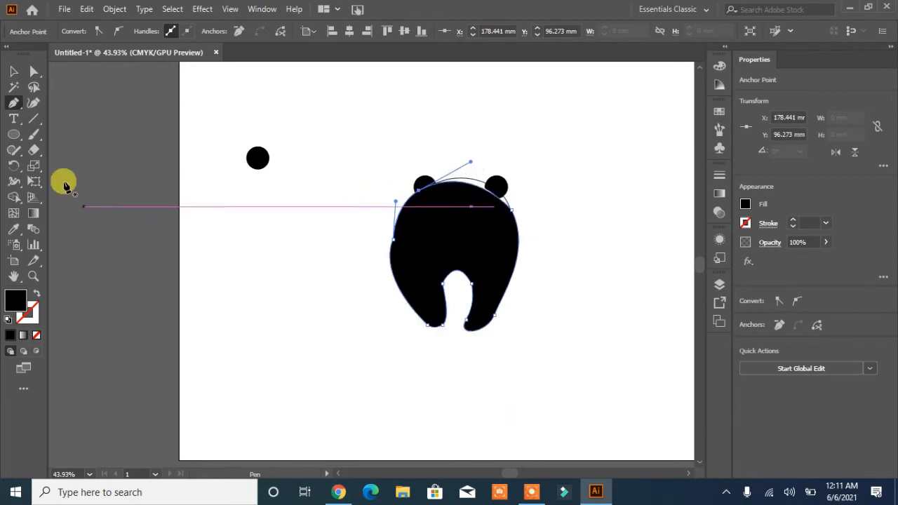
# Round the corner at the left anchor point of the arch between the legs.
pyautogui.click(33, 71)
pyautogui.click(443, 286)
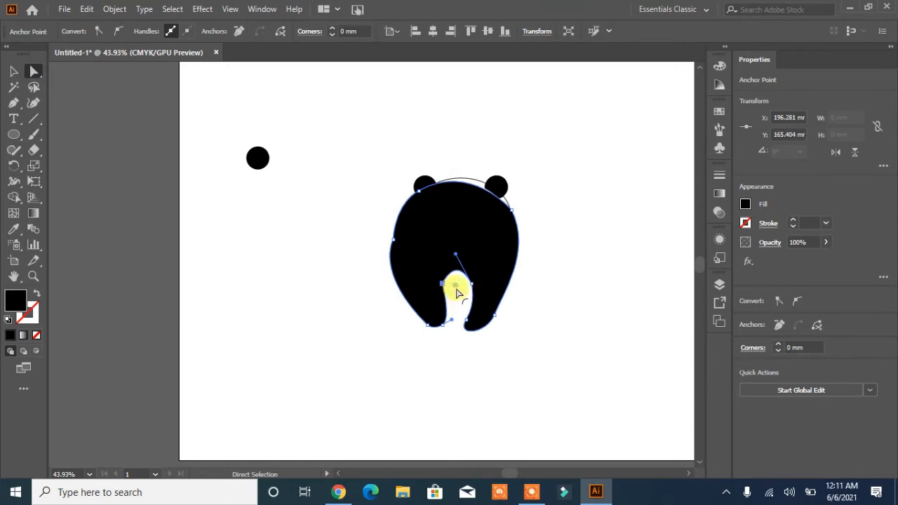
pyautogui.moveTo(456, 290); pyautogui.dragTo(507, 372)
pyautogui.click(508, 373)
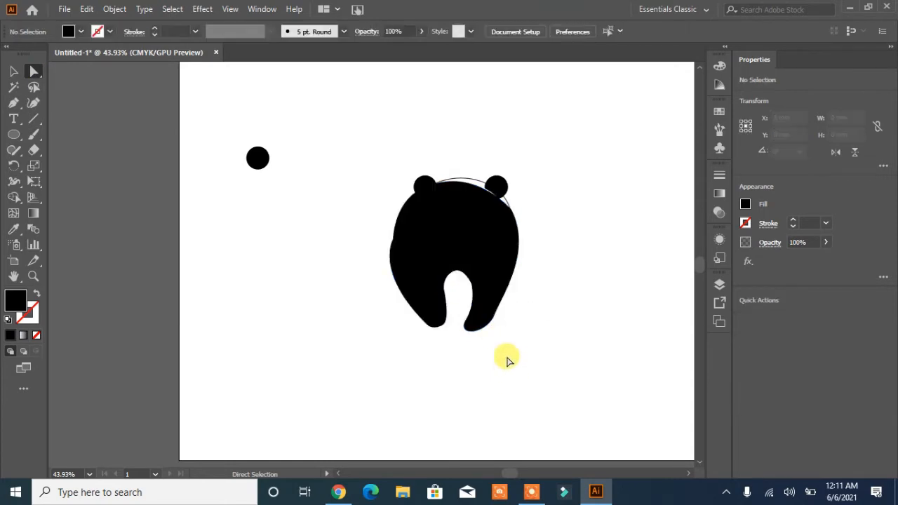
# Use Shape Builder on the head outline and body to clear the black fill from the face area.
pyautogui.click(472, 181)
pyautogui.keyDown('shift'); pyautogui.click(401, 275); pyautogui.keyUp('shift')
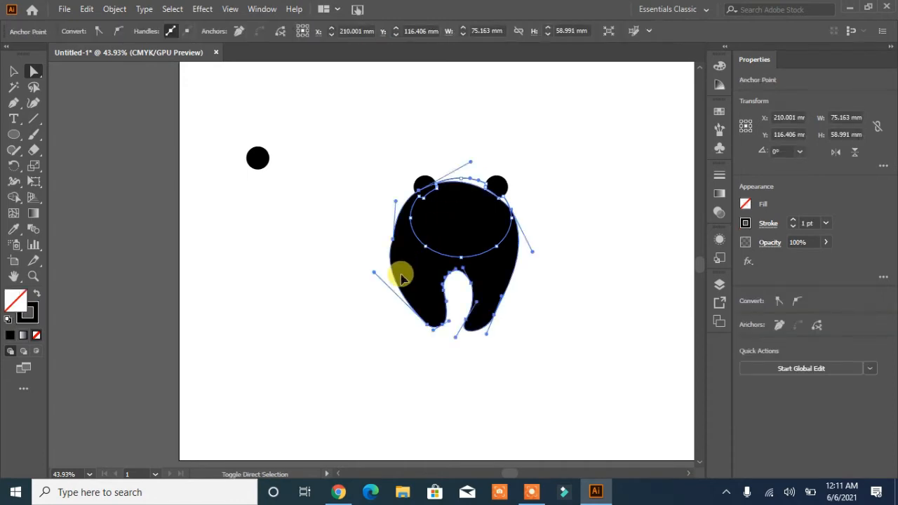
pyautogui.click(13, 199)
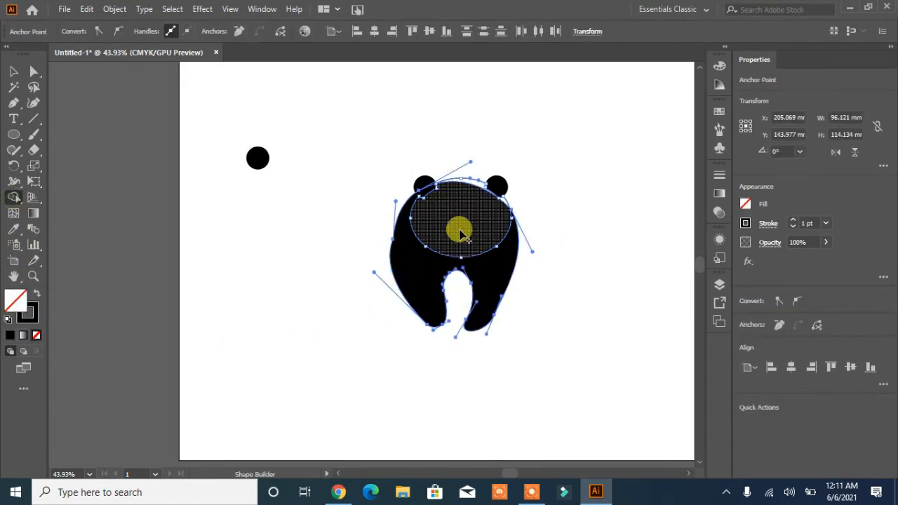
pyautogui.click(459, 233)
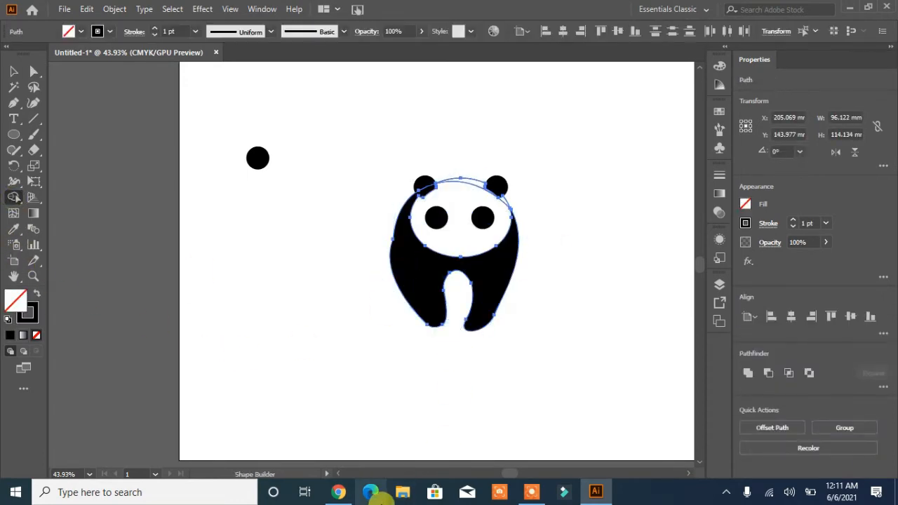
pyautogui.click(13, 71)
pyautogui.click(293, 368)
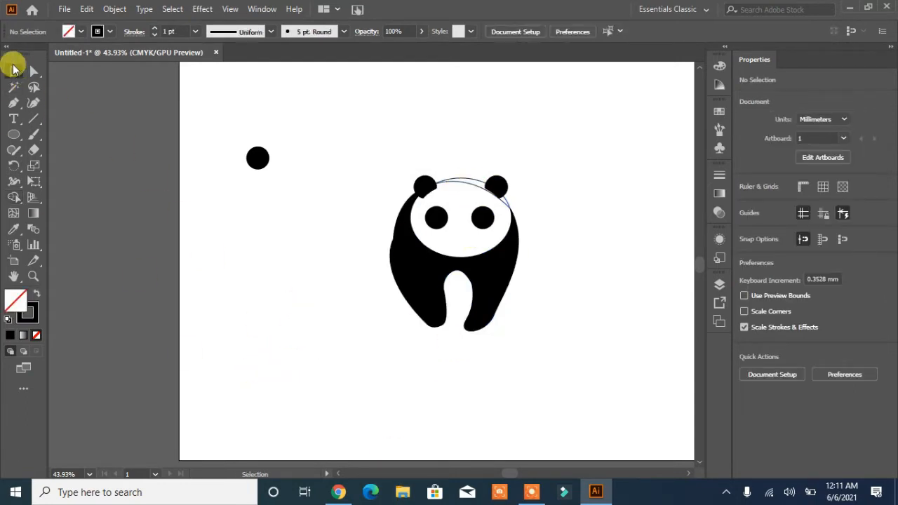
# Use Shape Builder to remove the leftover outline pieces at the top of the head between the two ears.
pyautogui.moveTo(491, 121); pyautogui.dragTo(466, 240)
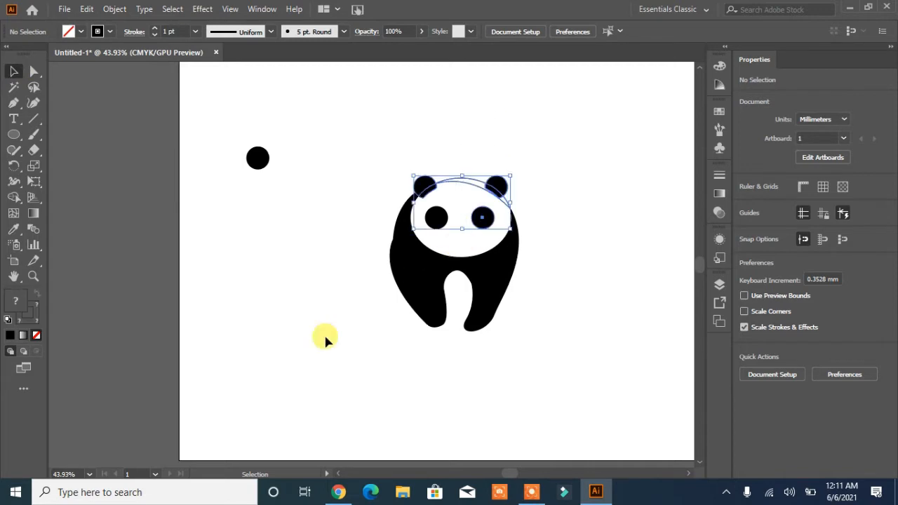
pyautogui.click(16, 203)
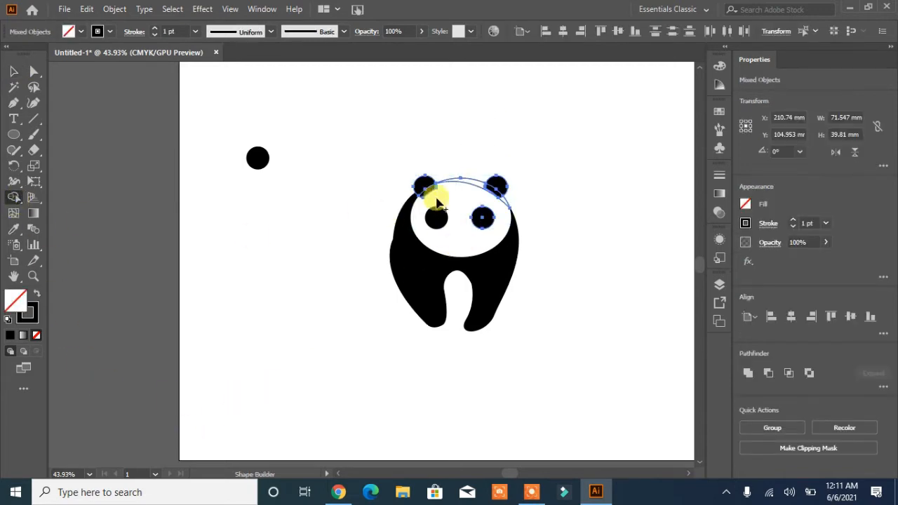
pyautogui.click(472, 185)
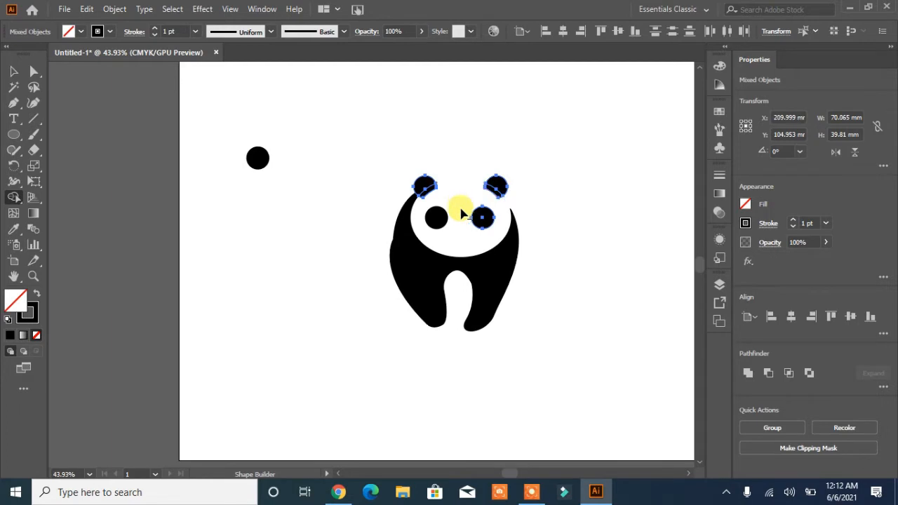
pyautogui.click(13, 71)
pyautogui.click(204, 297)
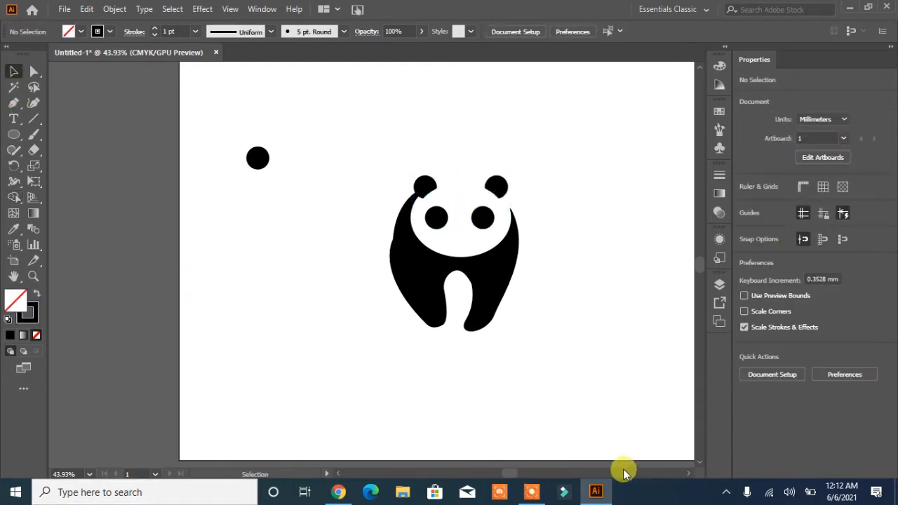
# Stretch the black body downward to a height of about 132 mm, keeping its width.
pyautogui.click(489, 303)
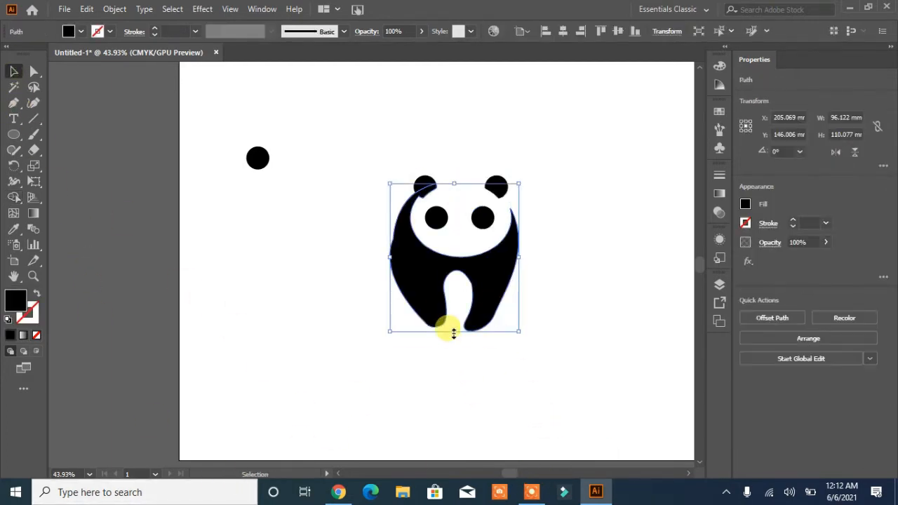
pyautogui.moveTo(453, 334); pyautogui.dragTo(452, 360)
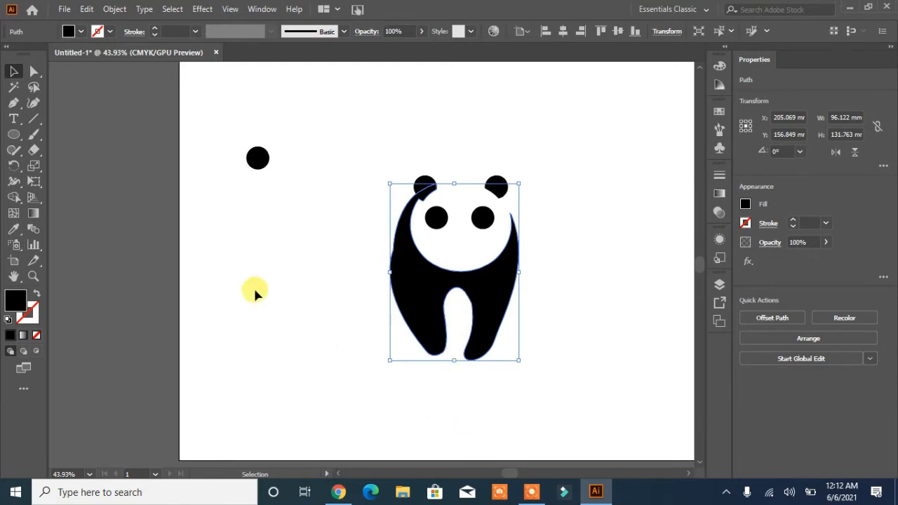
pyautogui.click(177, 196)
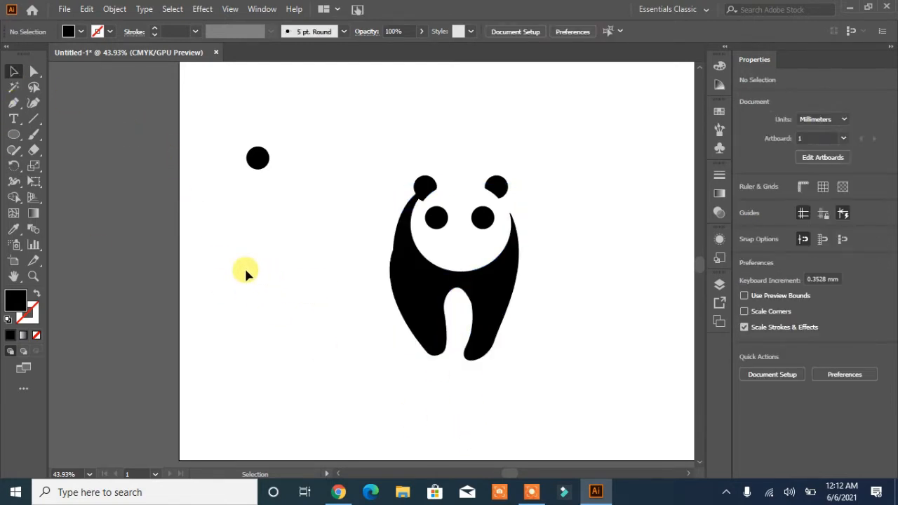
pyautogui.hotkey('ctrl', 'z')
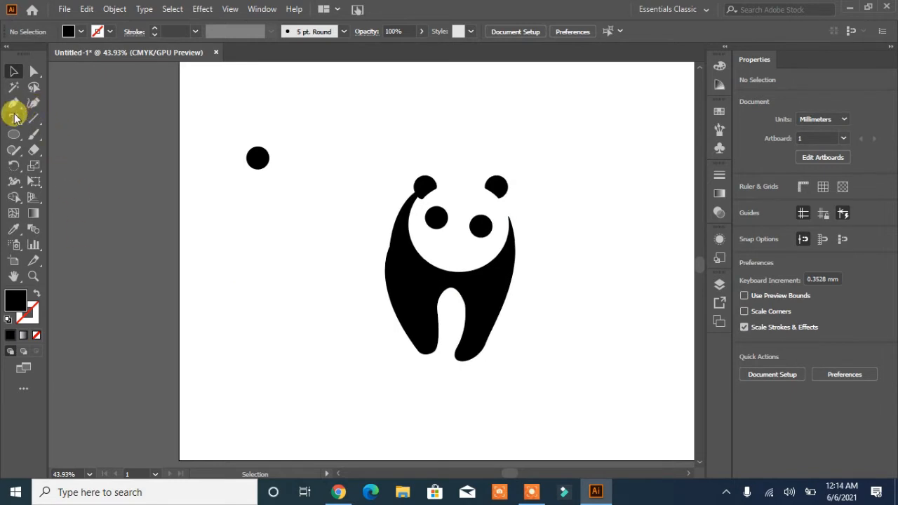
# Create a three-sided polygon and fit it with rounded corners over the chin at the face's lower-left edge.
pyautogui.moveTo(19, 140); pyautogui.dragTo(45, 178)
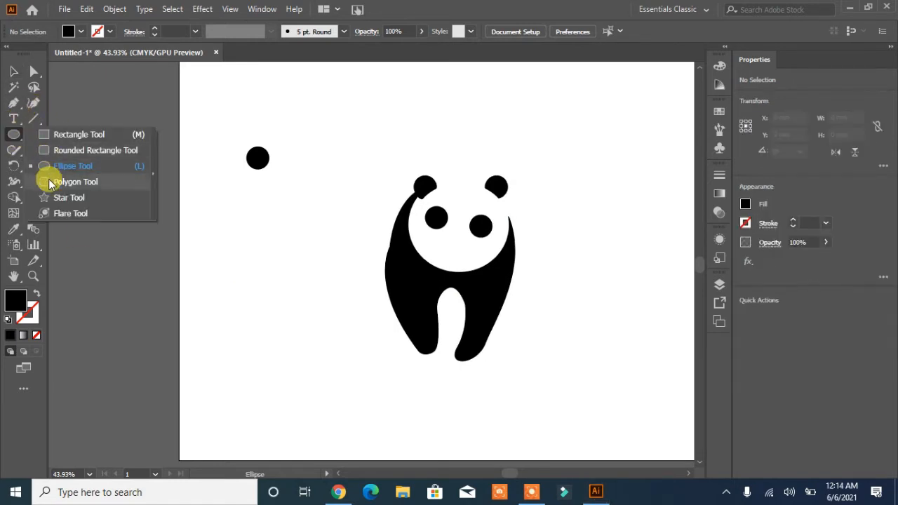
pyautogui.click(214, 215)
pyautogui.click(421, 244)
pyautogui.click(422, 245)
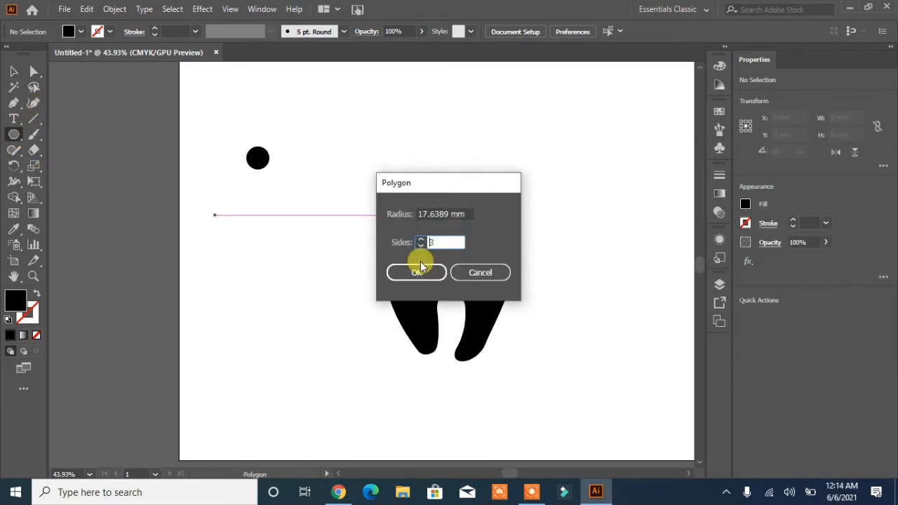
pyautogui.click(417, 273)
pyautogui.moveTo(239, 188); pyautogui.dragTo(432, 264)
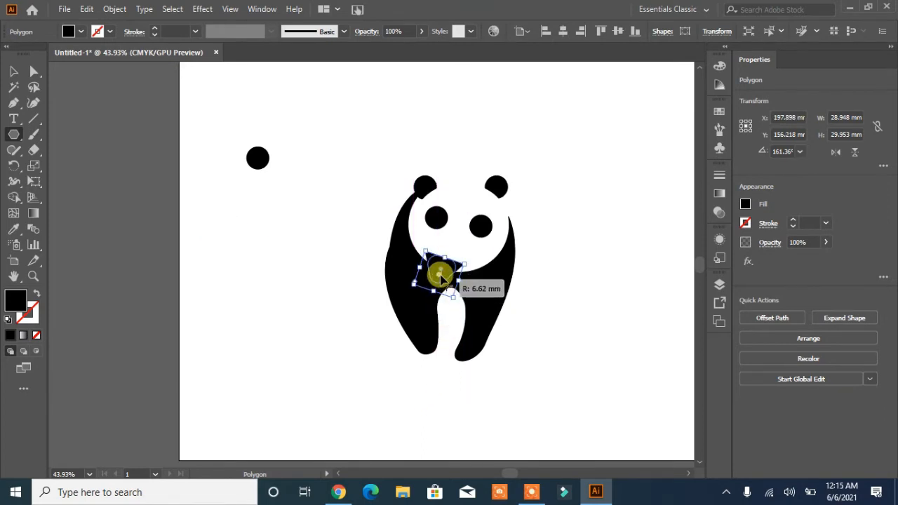
pyautogui.moveTo(442, 279); pyautogui.dragTo(446, 282)
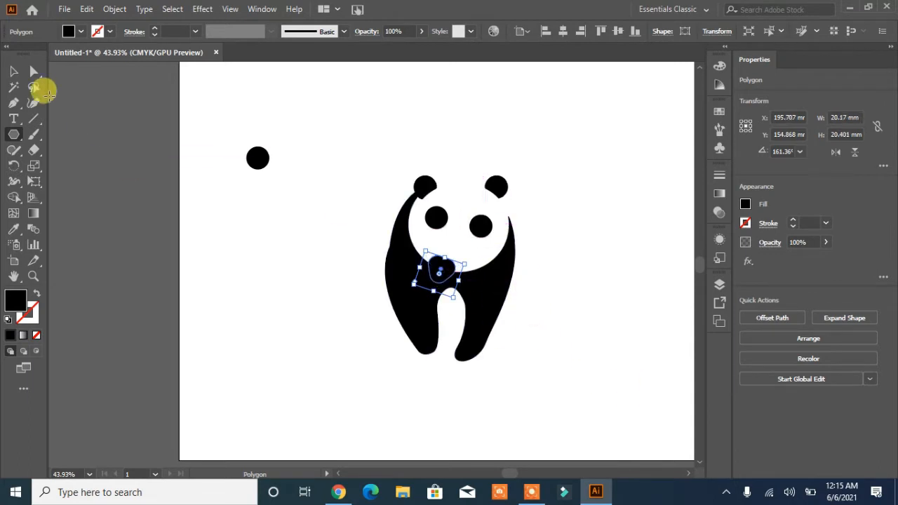
# Lower the right eye slightly and move the two ears, grouped and slightly tilted, up clear of the head.
pyautogui.click(13, 73)
pyautogui.moveTo(481, 225); pyautogui.dragTo(483, 236)
pyautogui.moveTo(501, 195); pyautogui.dragTo(518, 214)
pyautogui.hotkey('ctrl', 'g')
pyautogui.click(527, 213)
pyautogui.moveTo(425, 184); pyautogui.dragTo(442, 150)
# Delete the anchor points forming the notch under the body's upper-left tip with the Delete Anchor Point tool.
pyautogui.click(421, 194)
pyautogui.click(33, 71)
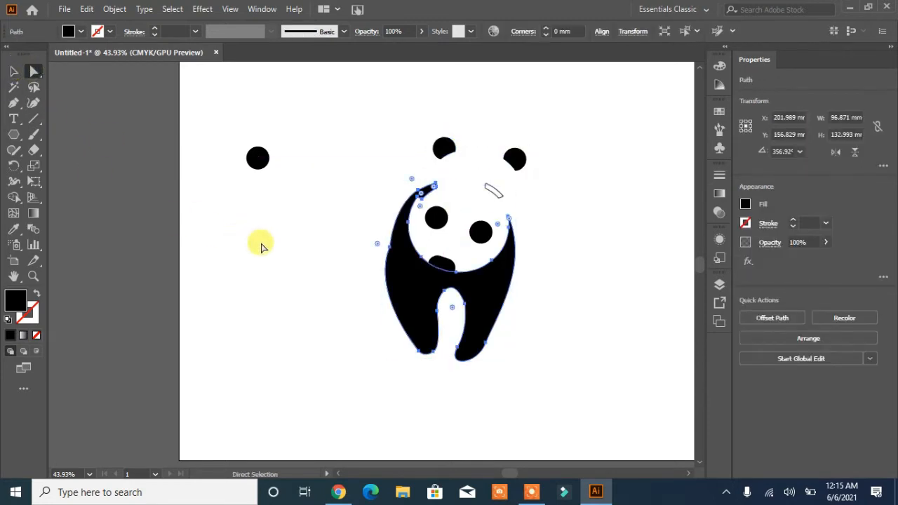
pyautogui.click(261, 247)
pyautogui.click(421, 194)
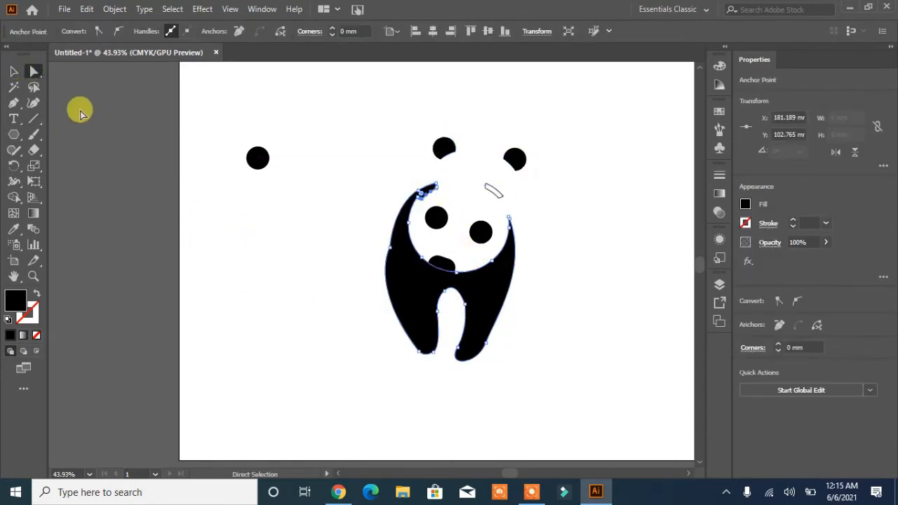
pyautogui.moveTo(13, 111); pyautogui.dragTo(77, 134)
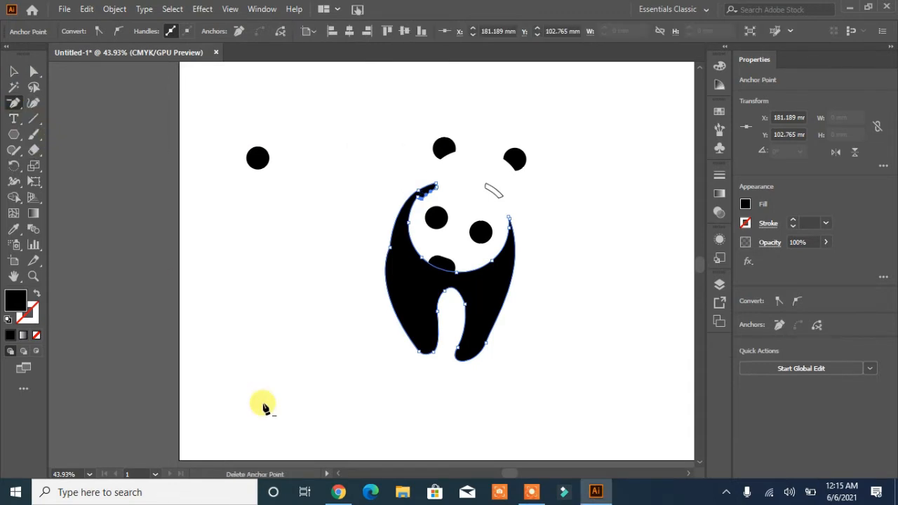
pyautogui.press('ctrl')
pyautogui.hotkey('ctrl', '=')
pyautogui.hotkey('ctrl', '=')
pyautogui.hotkey('ctrl', '=')
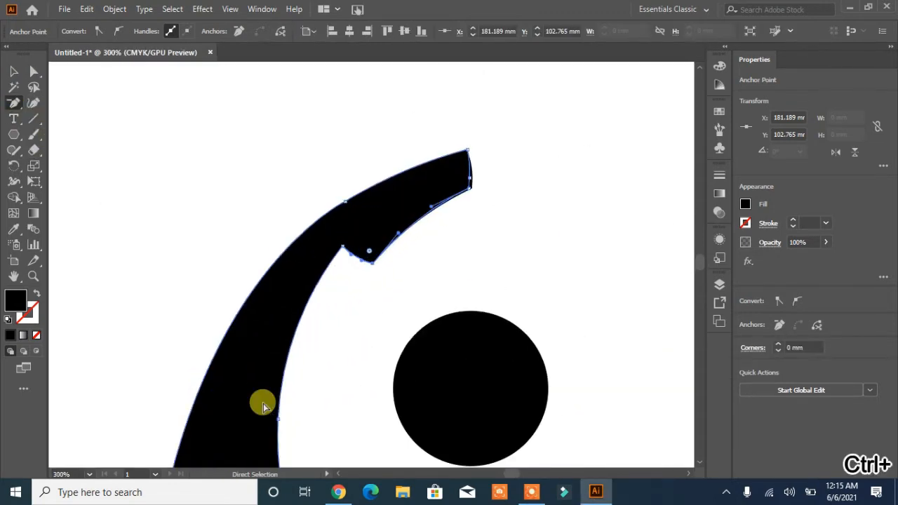
pyautogui.click(374, 261)
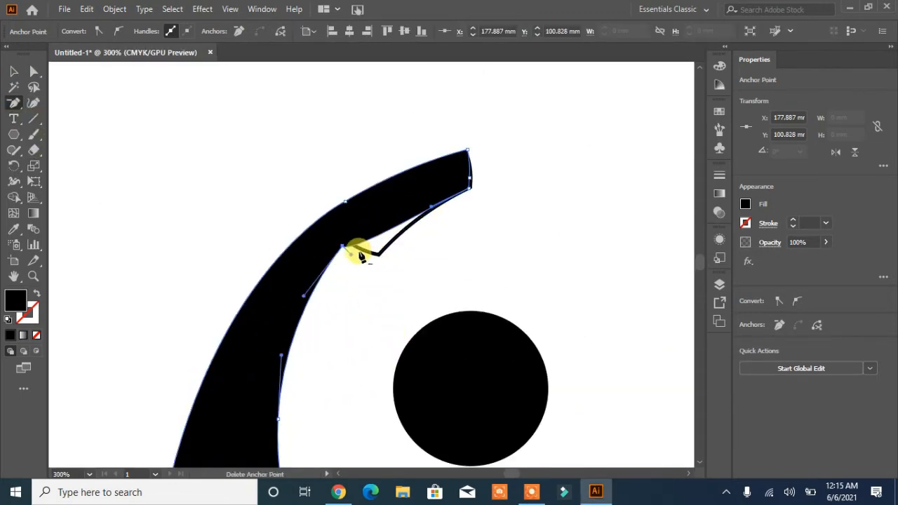
# Delete the surplus anchor points along the underside and lower end corner of the body's upper-left tip.
pyautogui.click(433, 207)
pyautogui.click(432, 211)
pyautogui.press('Return')
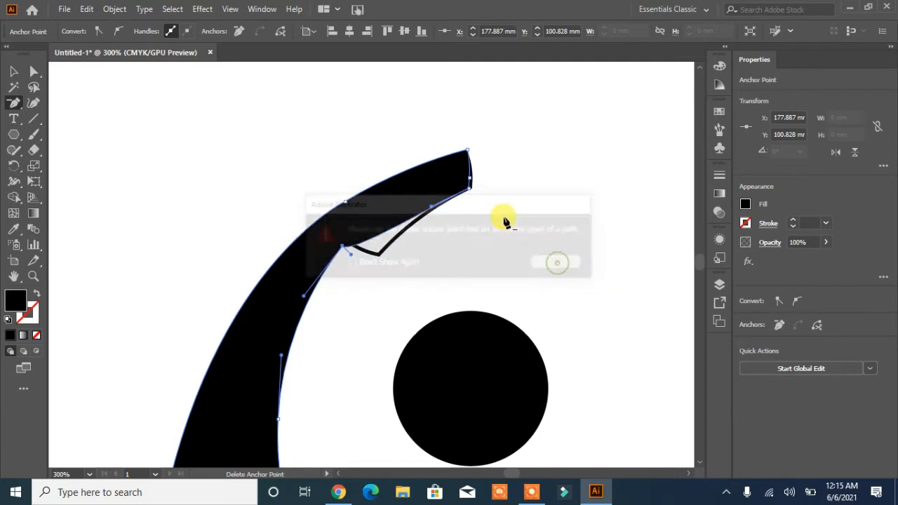
pyautogui.click(468, 190)
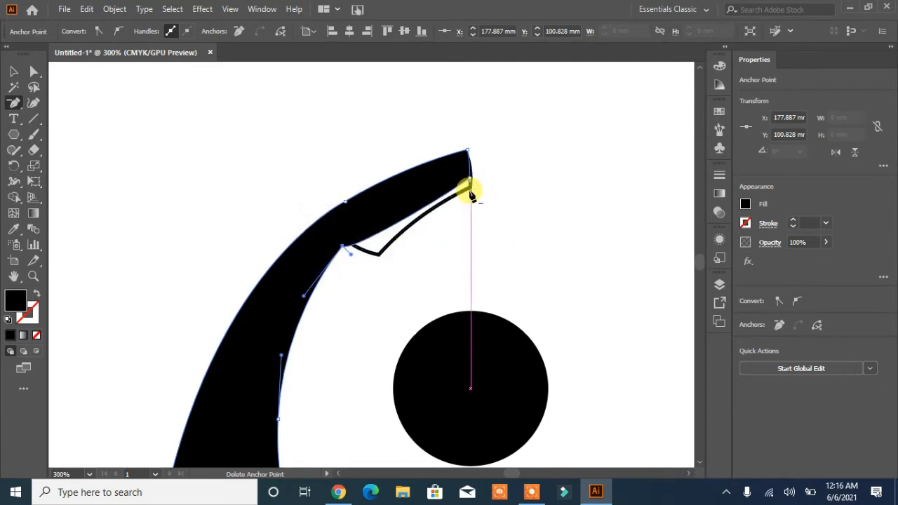
pyautogui.click(470, 195)
pyautogui.click(561, 261)
# Delete the leftover stroked compound path lying where the ears overlapped the head.
pyautogui.click(13, 71)
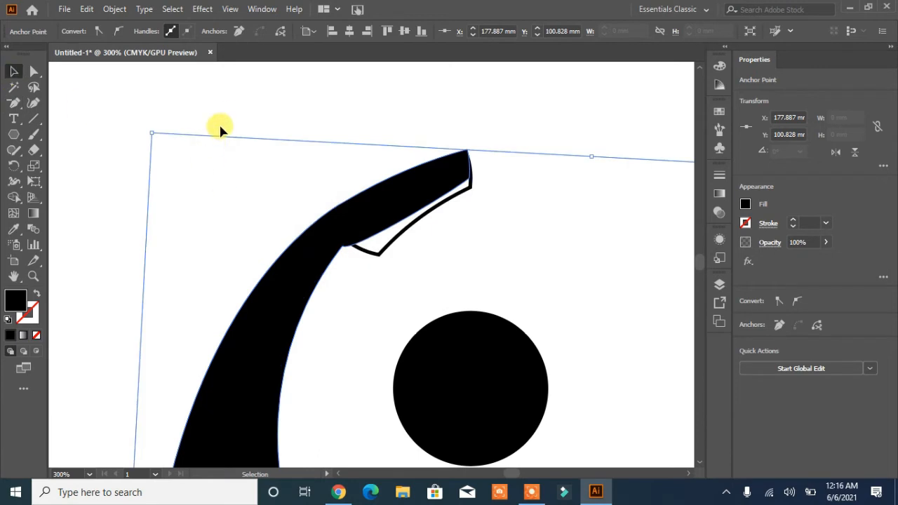
pyautogui.click(219, 130)
pyautogui.click(377, 259)
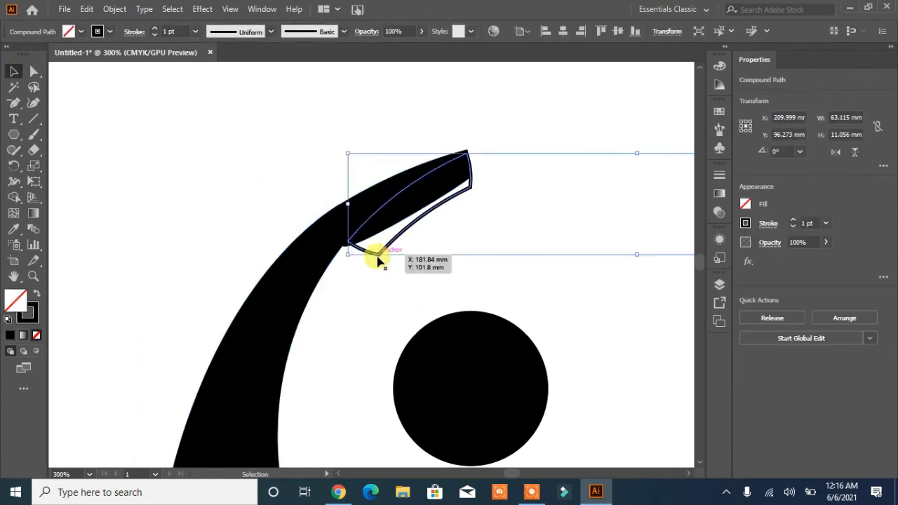
pyautogui.press('Delete')
# Delete the body's two remaining extra anchor points, at the tip's lower corner and the inner bend, leaving one sharp point.
pyautogui.click(14, 102)
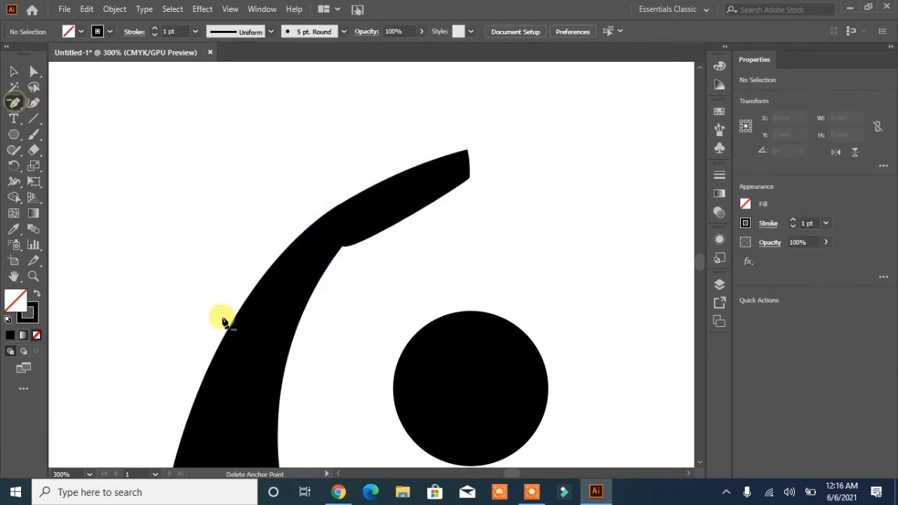
pyautogui.click(13, 71)
pyautogui.click(287, 325)
pyautogui.click(34, 71)
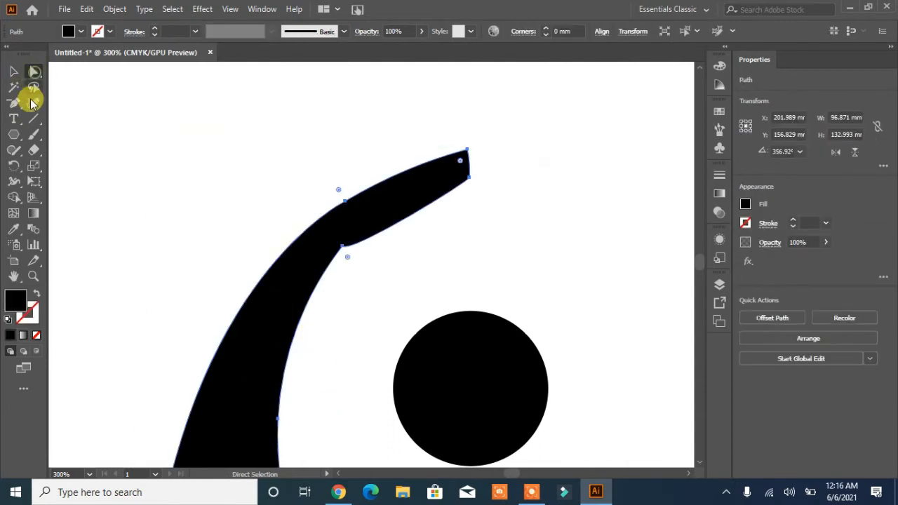
pyautogui.click(14, 103)
pyautogui.click(469, 178)
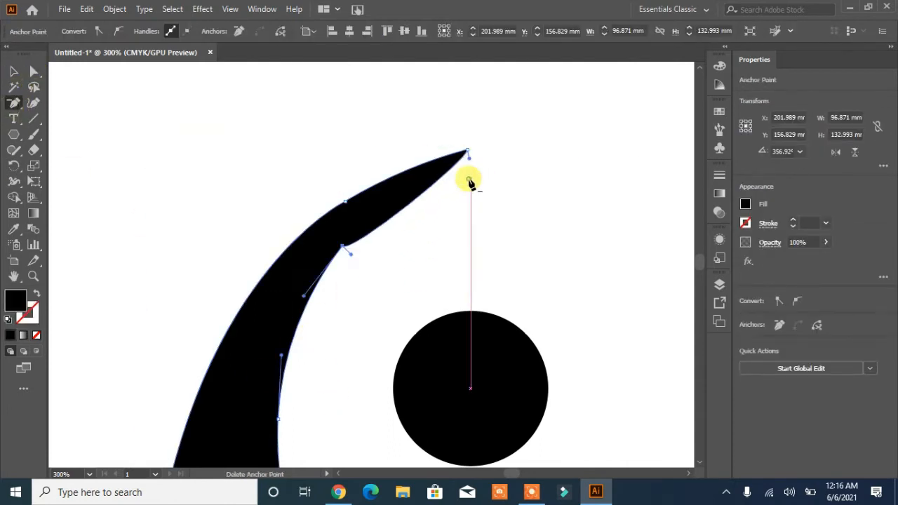
pyautogui.click(344, 247)
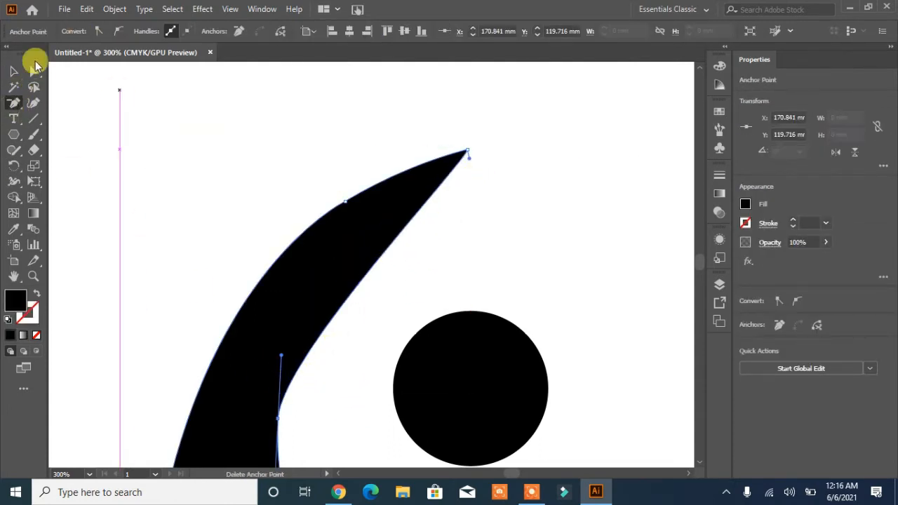
# Extend the upper handle of the body's inner-left anchor point toward the tip to curve the face's edge smoothly.
pyautogui.click(35, 65)
pyautogui.moveTo(281, 357); pyautogui.dragTo(312, 247)
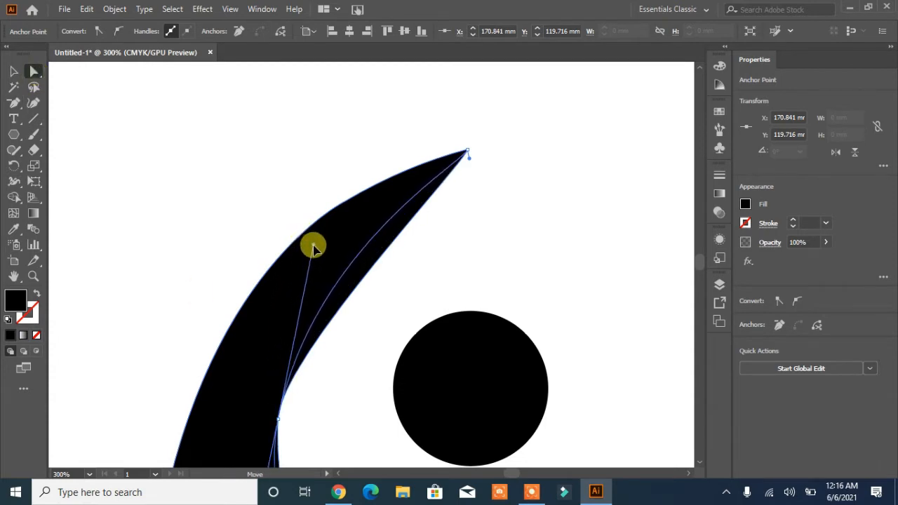
pyautogui.click(499, 260)
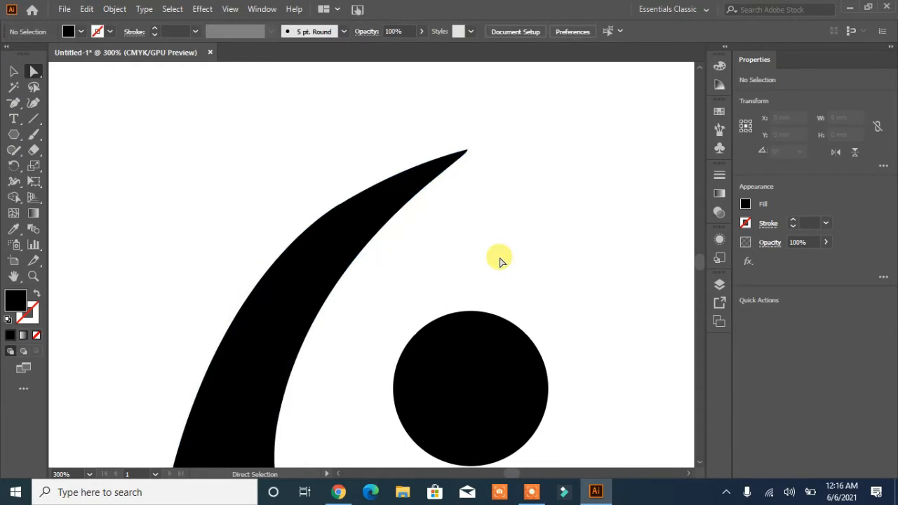
# Move the grouped ears back down onto the head and tilt them clockwise to a rotation of about 345°.
pyautogui.hotkey('ctrl', '0')
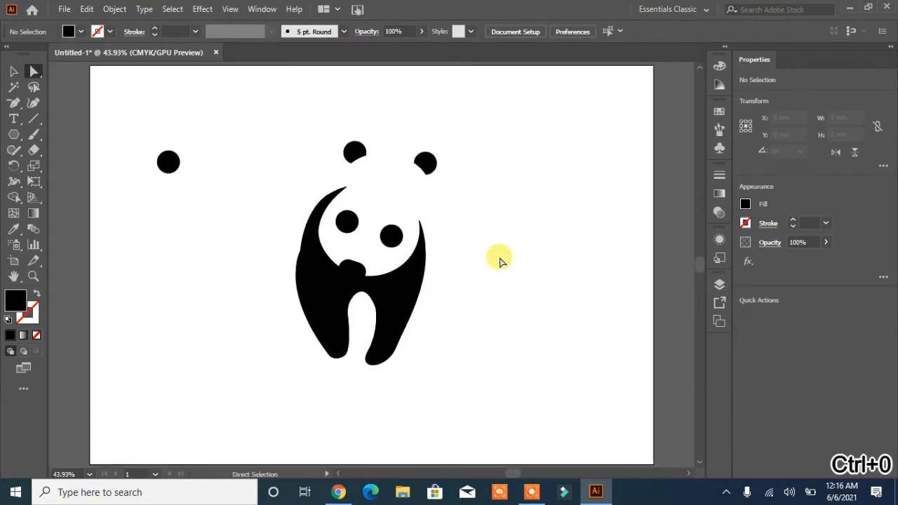
pyautogui.click(426, 162)
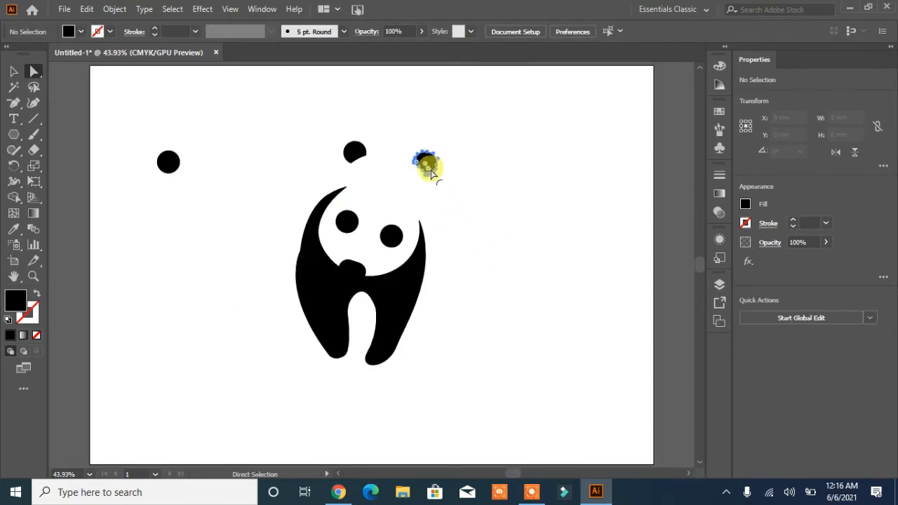
pyautogui.click(18, 73)
pyautogui.click(230, 134)
pyautogui.click(351, 151)
pyautogui.moveTo(425, 161); pyautogui.dragTo(428, 221)
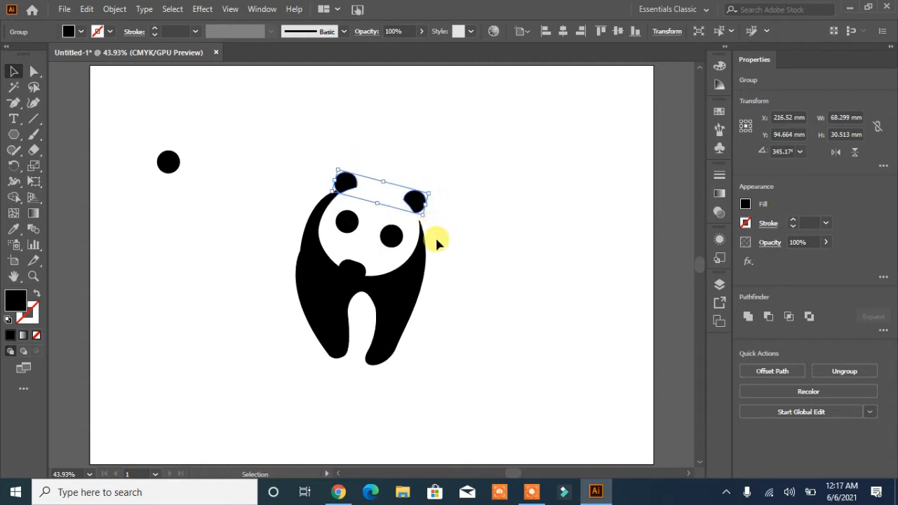
# Fill the rounded triangle at the chin with white.
pyautogui.click(346, 271)
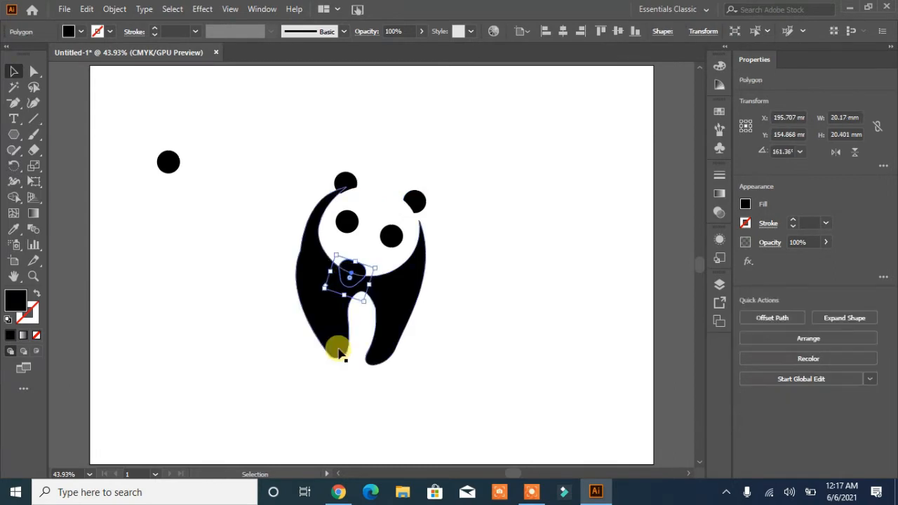
pyautogui.click(77, 31)
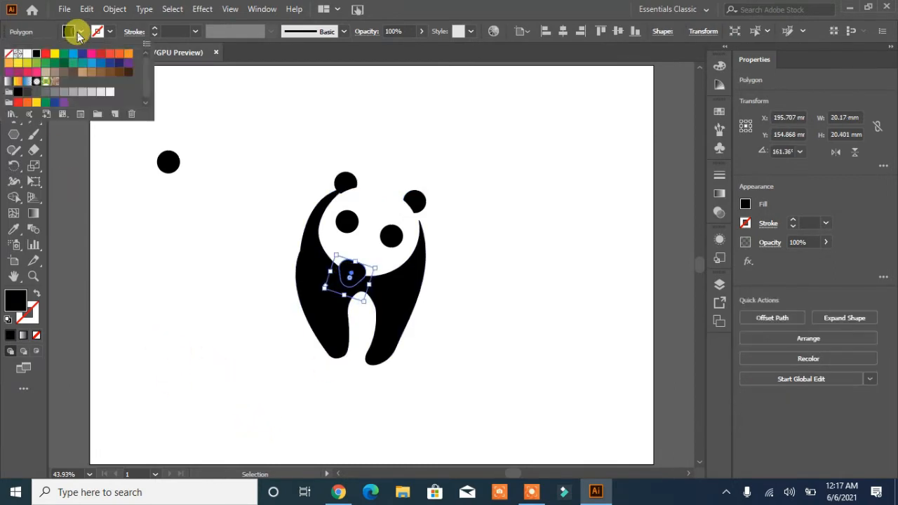
pyautogui.click(27, 53)
pyautogui.click(165, 258)
pyautogui.click(166, 260)
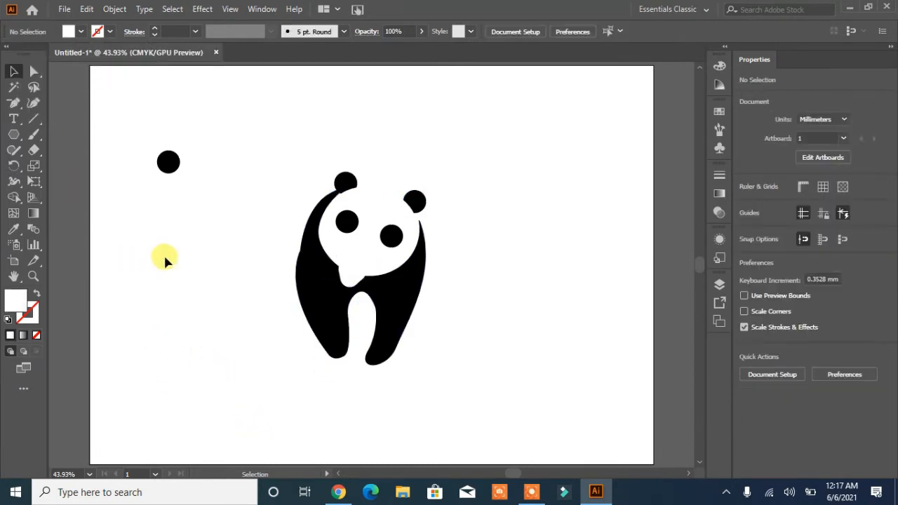
# Enlarge the white chin shape to about 24 mm wide and adjust its fit against the face's lower-left edge.
pyautogui.click(351, 279)
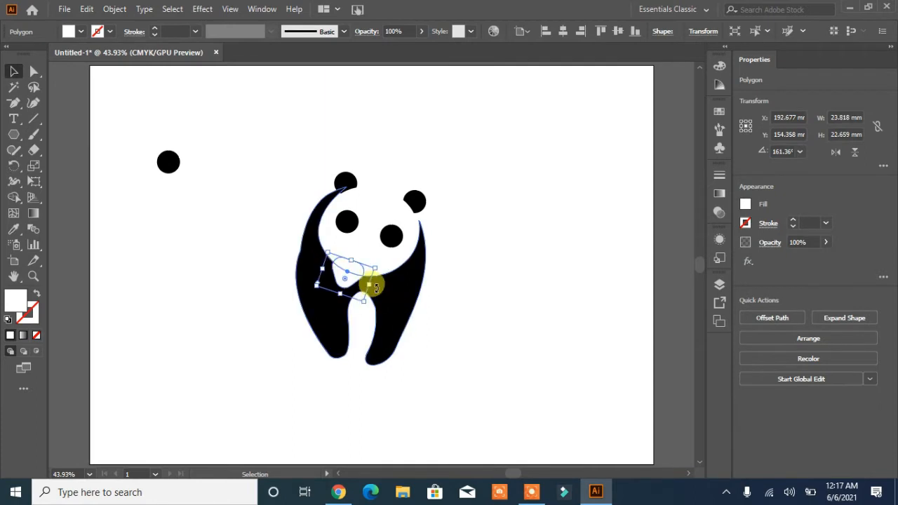
pyautogui.moveTo(375, 288); pyautogui.dragTo(368, 281)
pyautogui.click(484, 302)
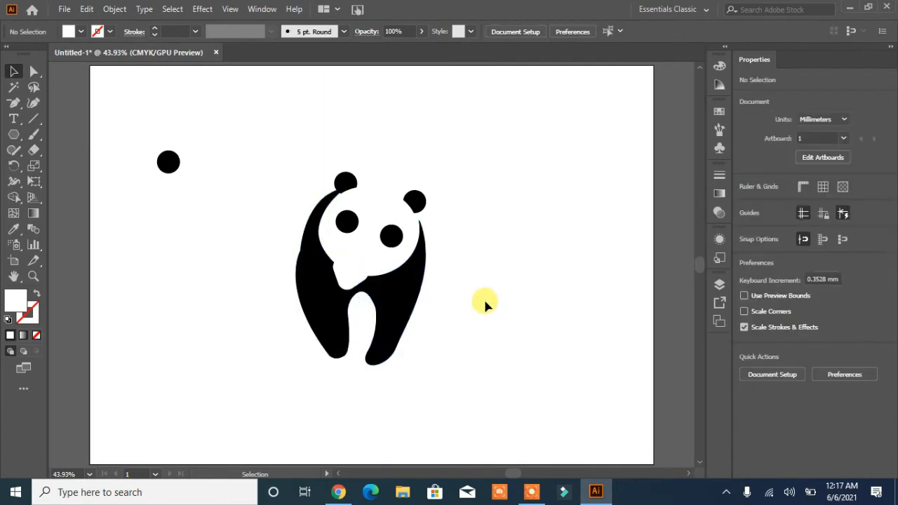
# Resize the white chin triangle to about 31 by 33 mm and shift it to overlap the face's lower edge.
pyautogui.click(344, 284)
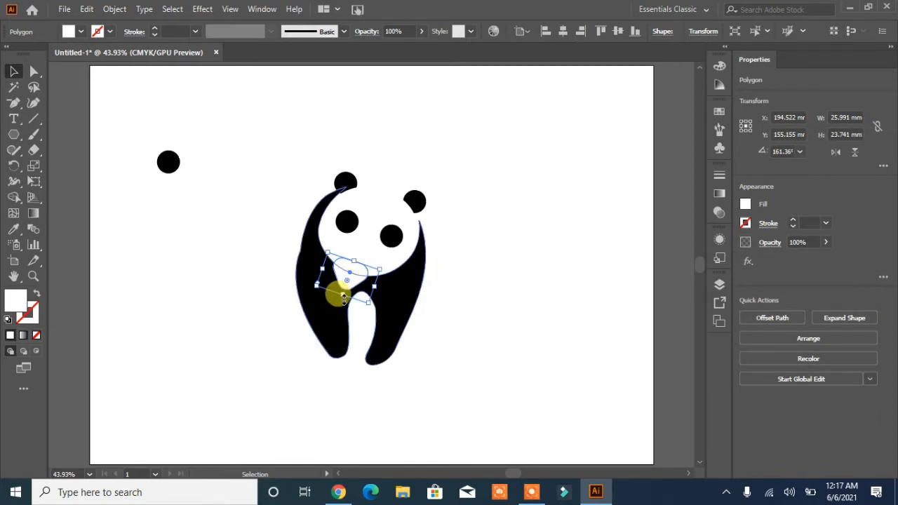
pyautogui.moveTo(344, 297); pyautogui.dragTo(337, 310)
pyautogui.moveTo(349, 280); pyautogui.dragTo(351, 272)
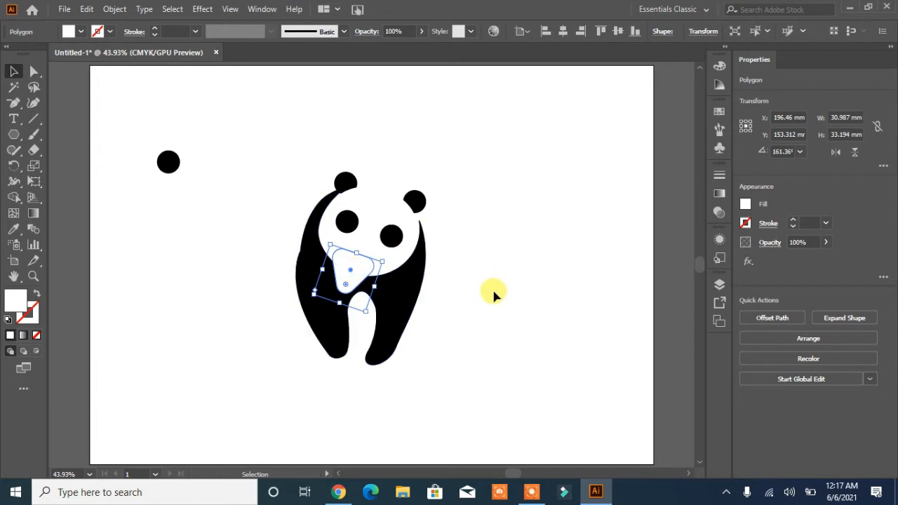
# Select the whole panda and use Shape Builder to cut the chin shape out of the body and merge it with the face.
pyautogui.moveTo(223, 355); pyautogui.dragTo(223, 355)
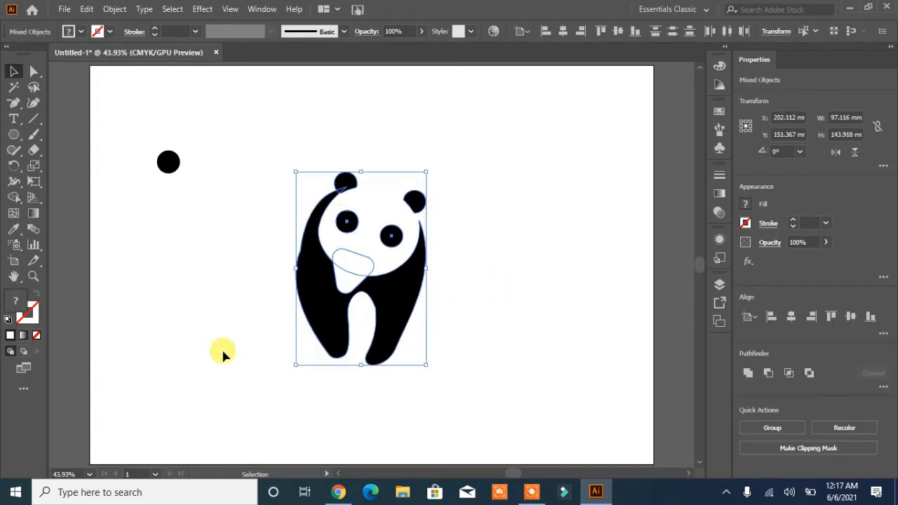
pyautogui.click(14, 198)
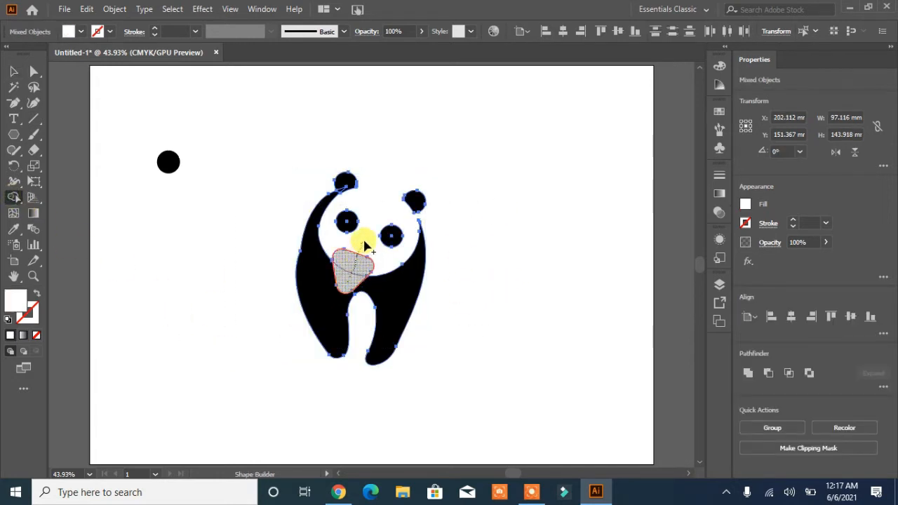
pyautogui.click(364, 242)
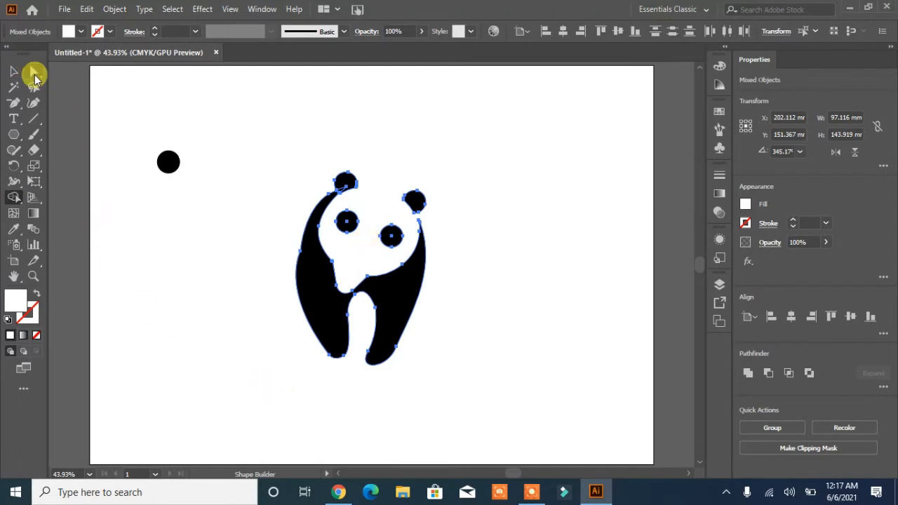
# Round the corner where the chin meets the face's left edge to a radius of about 2 mm.
pyautogui.click(34, 71)
pyautogui.click(193, 274)
pyautogui.click(372, 285)
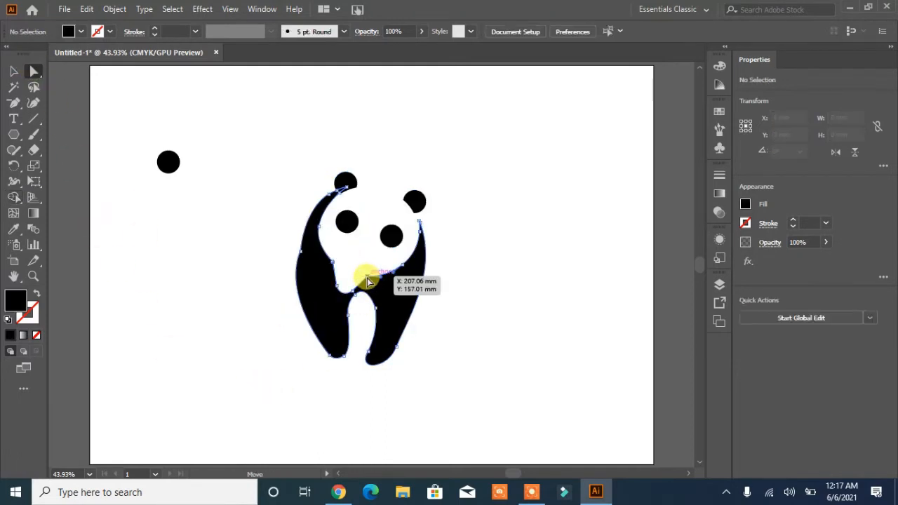
pyautogui.keyDown('shift'); pyautogui.click(331, 262); pyautogui.keyUp('shift')
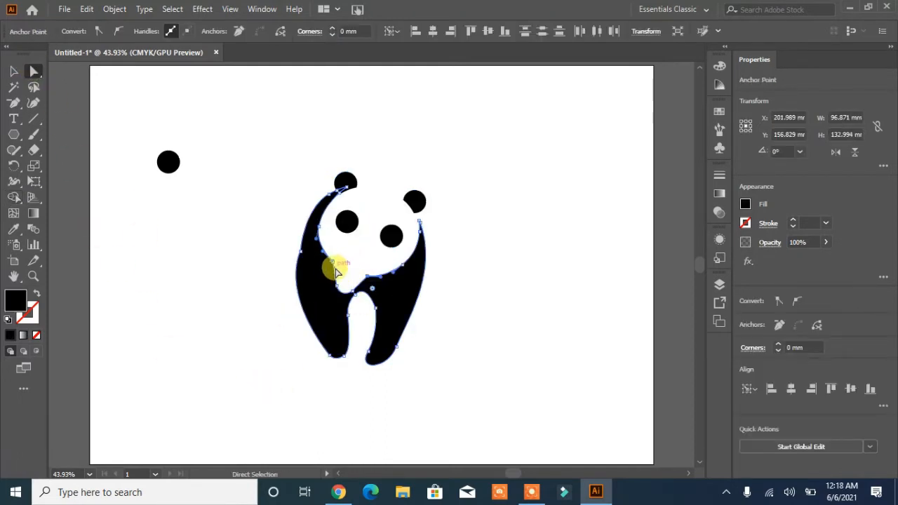
pyautogui.click(268, 287)
pyautogui.click(332, 265)
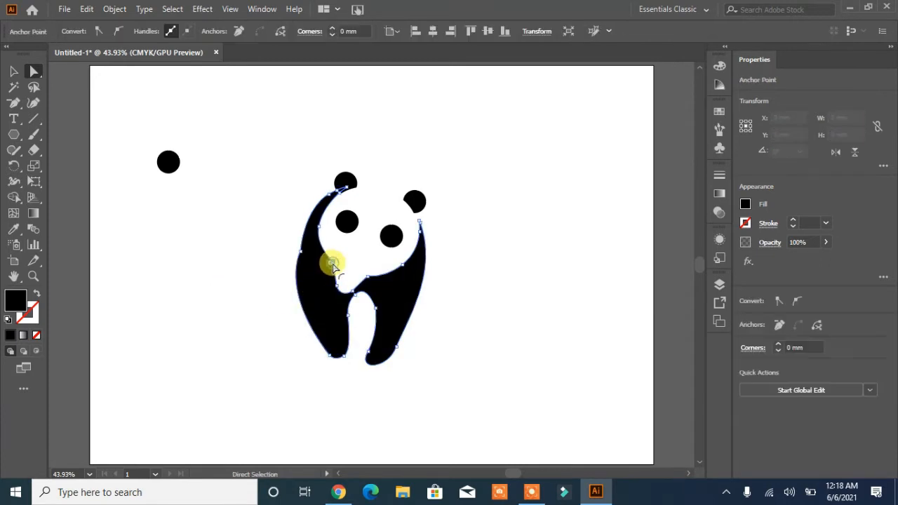
pyautogui.moveTo(331, 266); pyautogui.dragTo(325, 268)
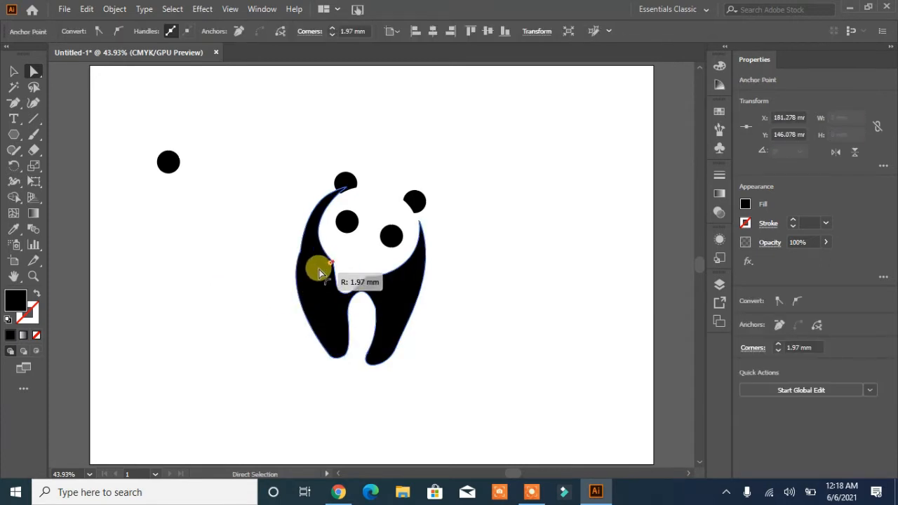
pyautogui.click(245, 320)
# Round the corner where the chin meets the face's right edge and adjust the left chin corner again.
pyautogui.click(370, 287)
pyautogui.moveTo(372, 290); pyautogui.dragTo(377, 317)
pyautogui.click(235, 309)
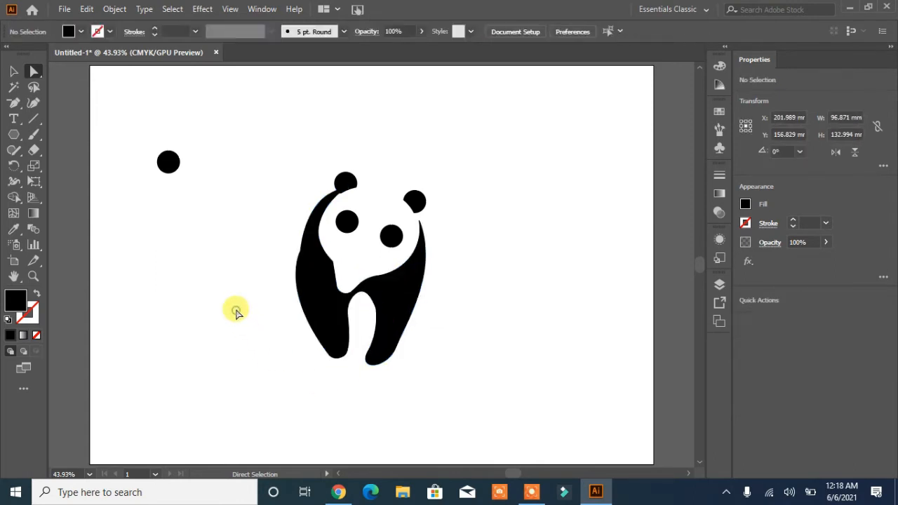
pyautogui.click(331, 261)
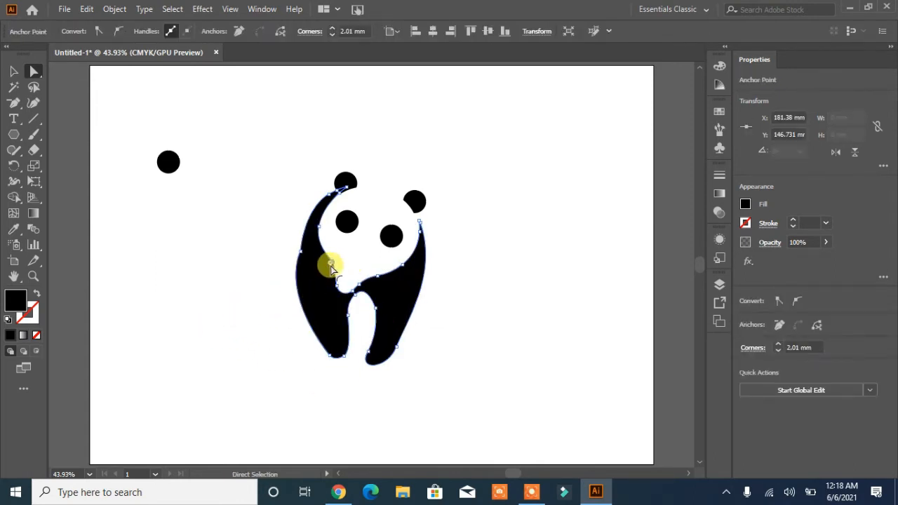
pyautogui.click(320, 271)
# Smooth the body's inner edge along the left side of the chin with the Smooth tool.
pyautogui.moveTo(14, 150); pyautogui.dragTo(48, 185)
pyautogui.click(34, 70)
pyautogui.click(320, 288)
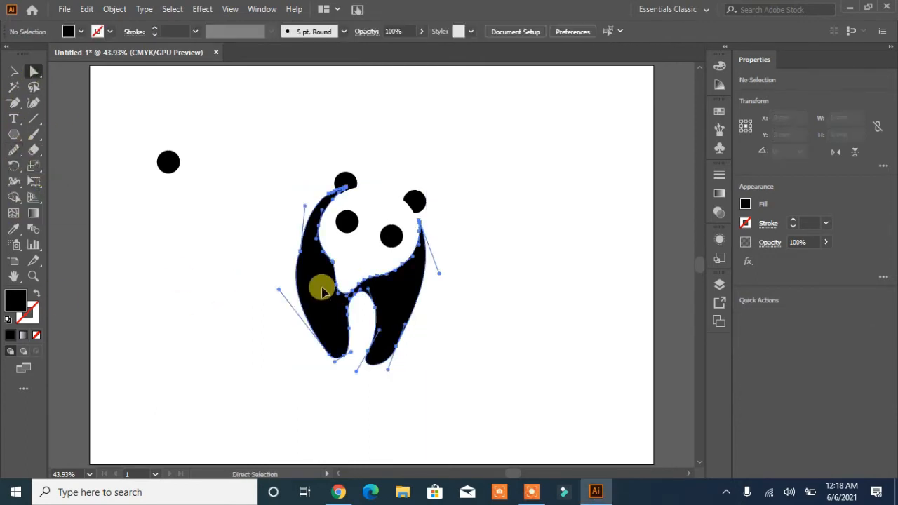
pyautogui.click(14, 150)
pyautogui.moveTo(344, 295)
pyautogui.mouseDown()
pyautogui.moveTo(337, 254)
pyautogui.moveTo(329, 256)
pyautogui.moveTo(317, 318)
pyautogui.moveTo(333, 259)
pyautogui.mouseUp()
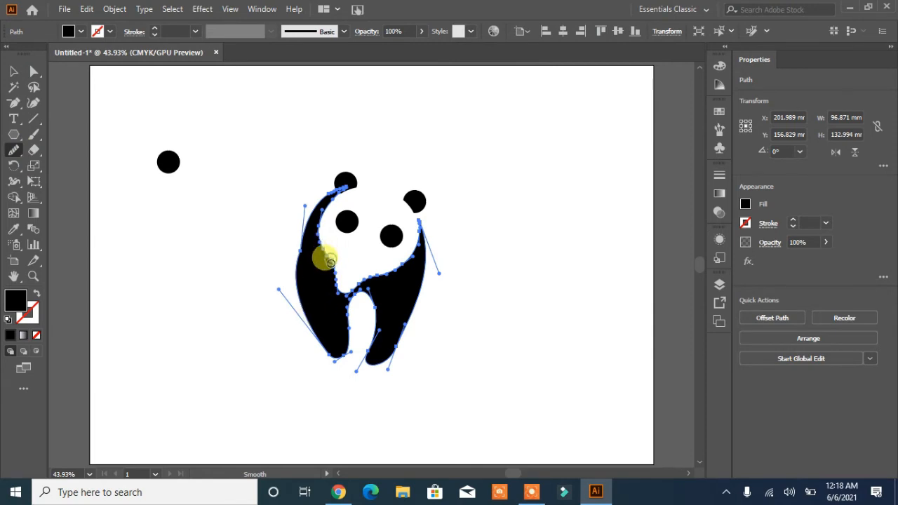
pyautogui.click(13, 71)
pyautogui.click(225, 250)
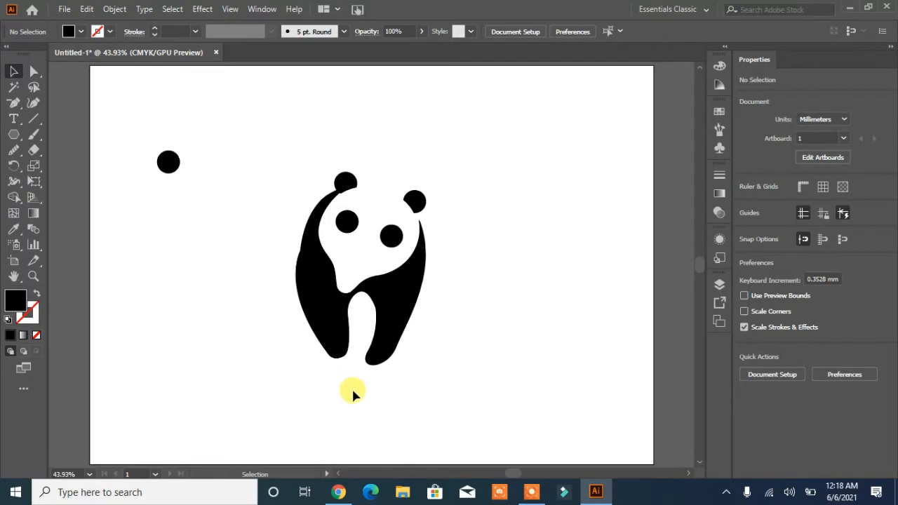
# Place a black triangle about 31 mm wide below the spare circle and rotate it to point downward.
pyautogui.click(14, 134)
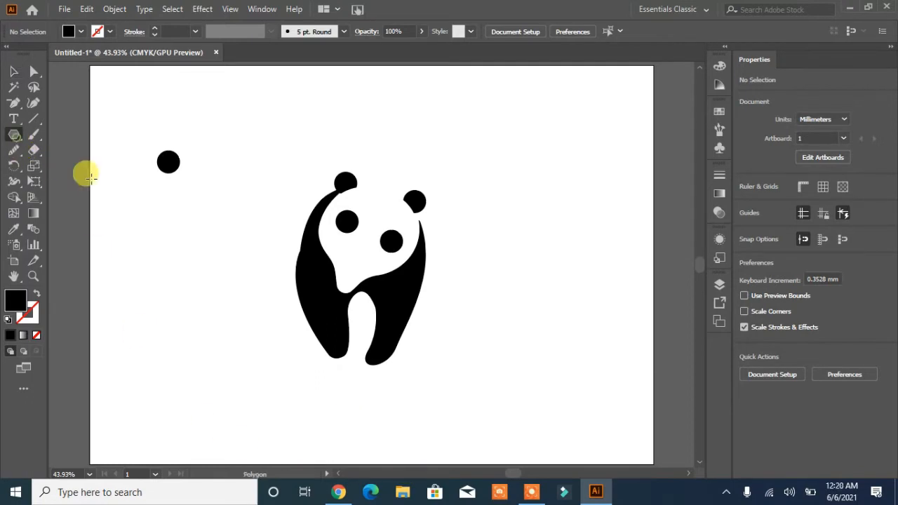
pyautogui.click(161, 214)
pyautogui.click(415, 273)
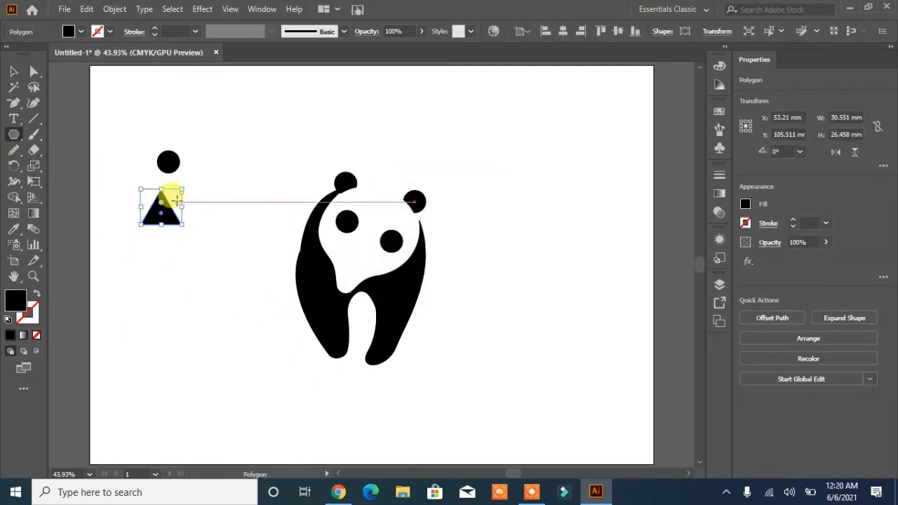
pyautogui.moveTo(183, 184); pyautogui.dragTo(201, 216)
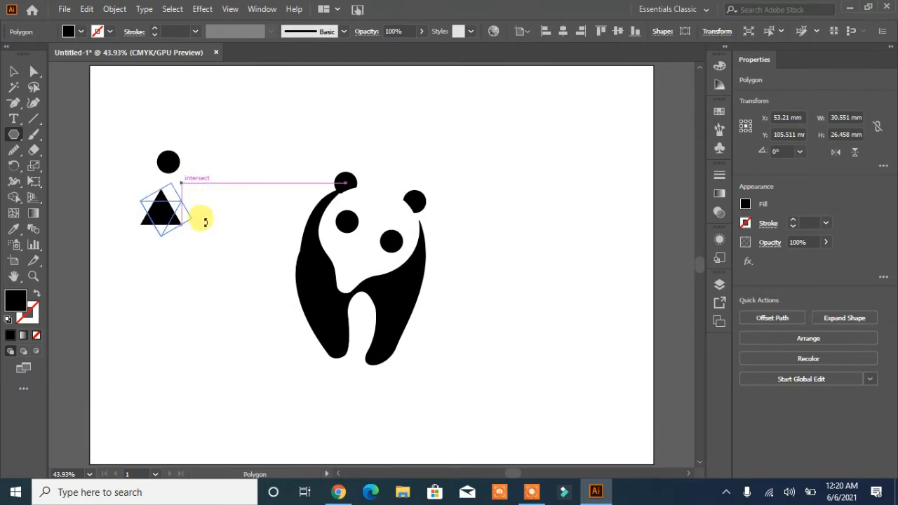
# Bend the triangle's upper edge outward and its two sides inward with the Anchor Point tool.
pyautogui.click(34, 71)
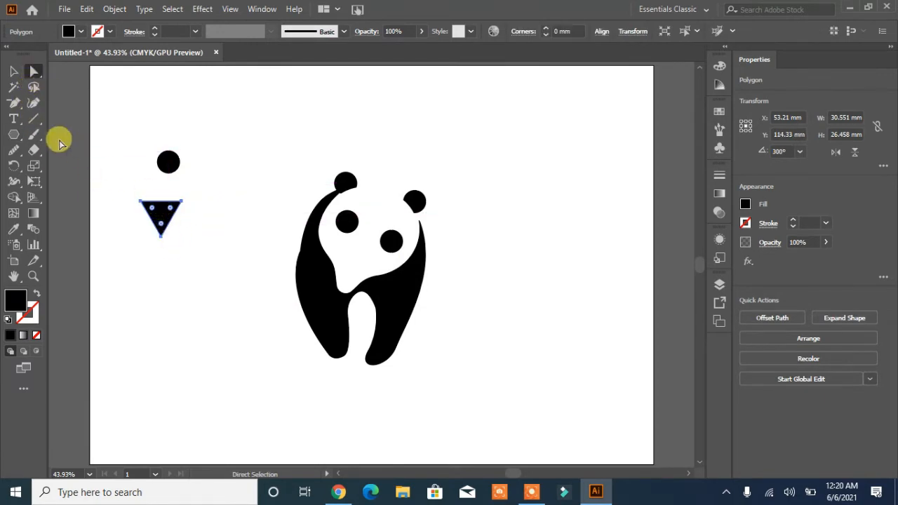
pyautogui.moveTo(14, 104); pyautogui.dragTo(44, 147)
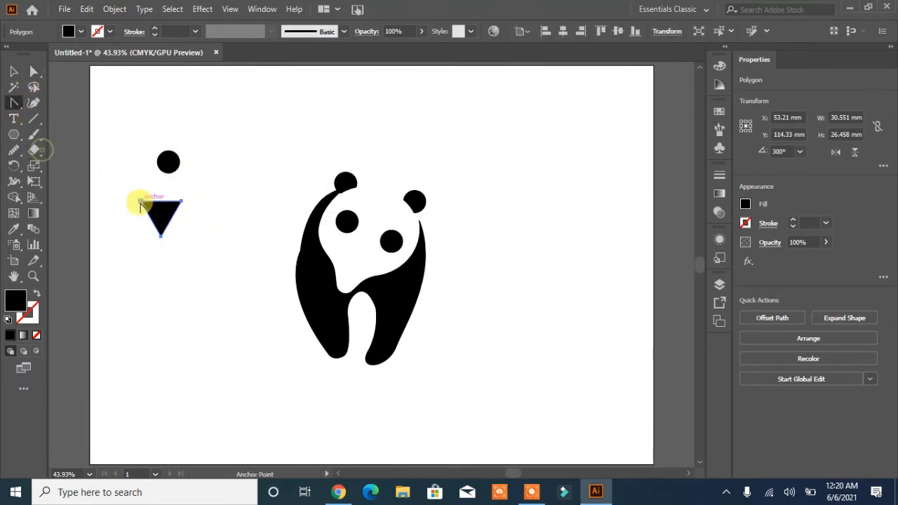
pyautogui.moveTo(162, 202); pyautogui.dragTo(144, 237)
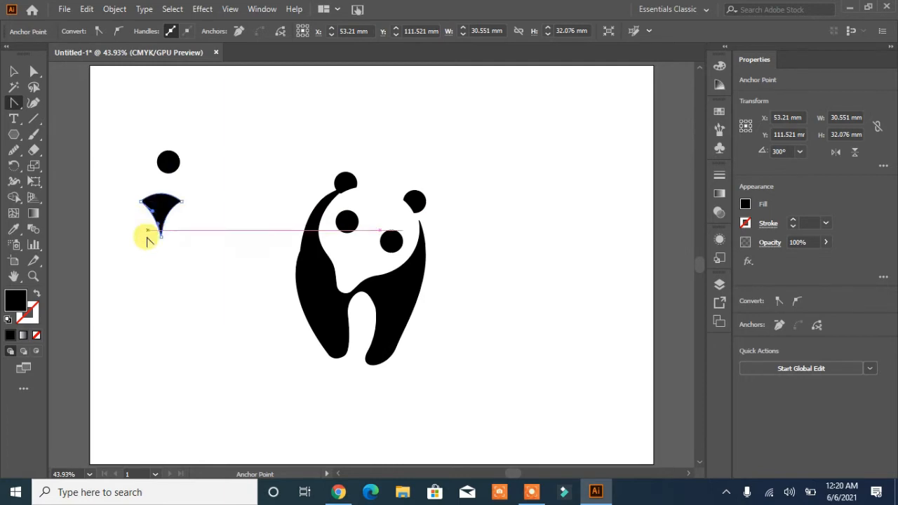
pyautogui.click(33, 71)
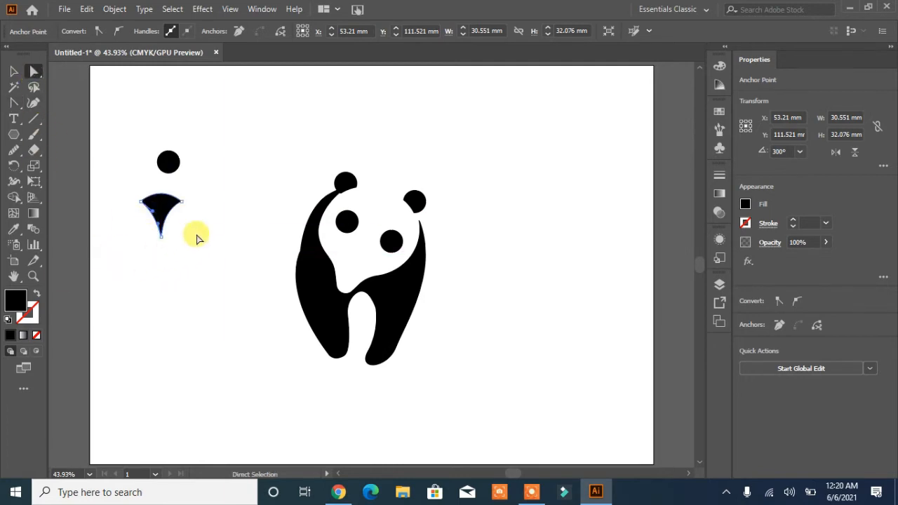
pyautogui.moveTo(201, 191); pyautogui.dragTo(156, 217)
pyautogui.click(13, 71)
pyautogui.hotkey('ctrl', 'z')
pyautogui.hotkey('ctrl', 'z')
pyautogui.hotkey('ctrl', 'z')
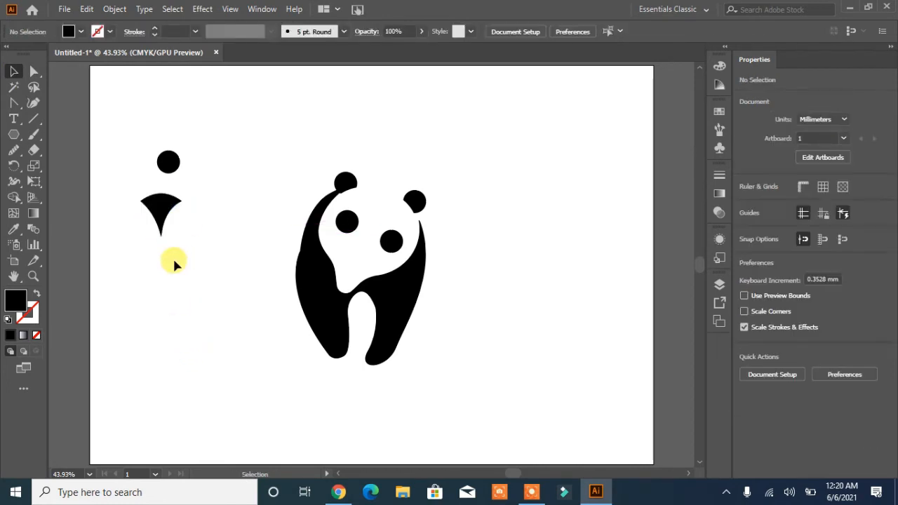
# Flatten the inward curves on both sides of the black nose triangle with the Anchor Point tool.
pyautogui.click(158, 209)
pyautogui.click(12, 111)
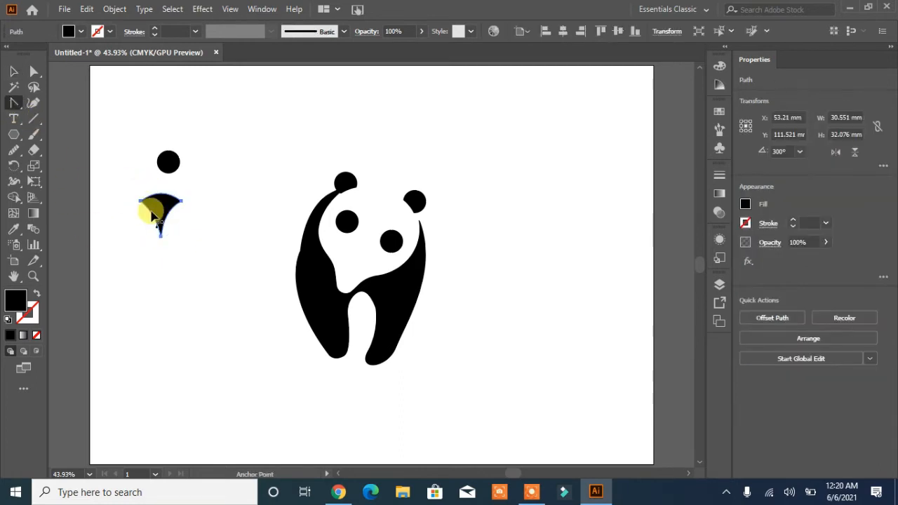
pyautogui.moveTo(153, 213); pyautogui.dragTo(155, 214)
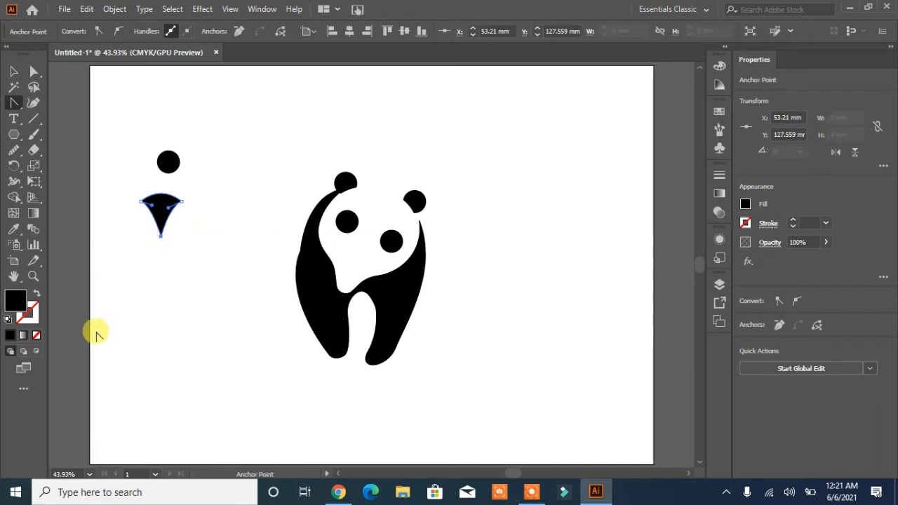
# Move the black nose shape onto the panda's snout, rotated to about 282° and sized about 29 by 19 mm.
pyautogui.click(34, 71)
pyautogui.click(135, 272)
pyautogui.moveTo(161, 243); pyautogui.dragTo(362, 279)
pyautogui.click(185, 262)
pyautogui.click(14, 72)
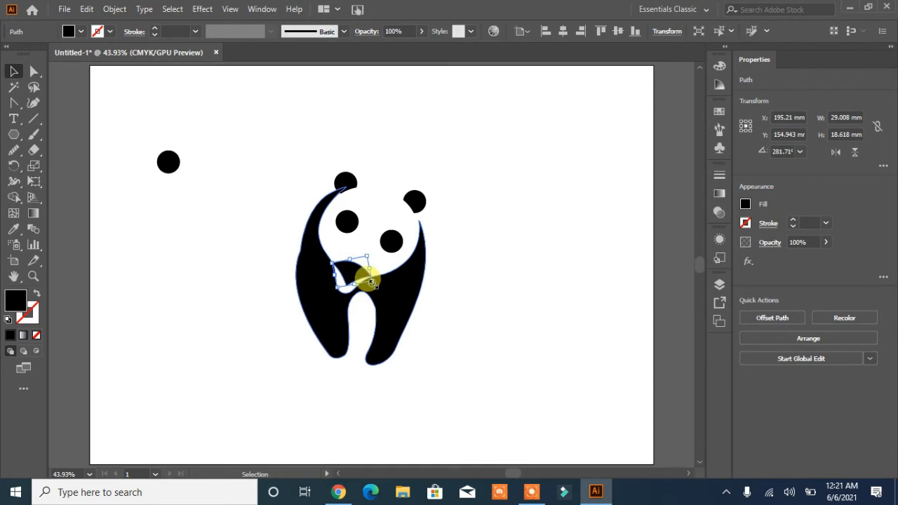
# Scale the nose down to about 17 by 11 mm, rotate it to about 280° and center it on the snout.
pyautogui.moveTo(371, 281); pyautogui.dragTo(351, 274)
pyautogui.click(485, 300)
pyautogui.click(348, 278)
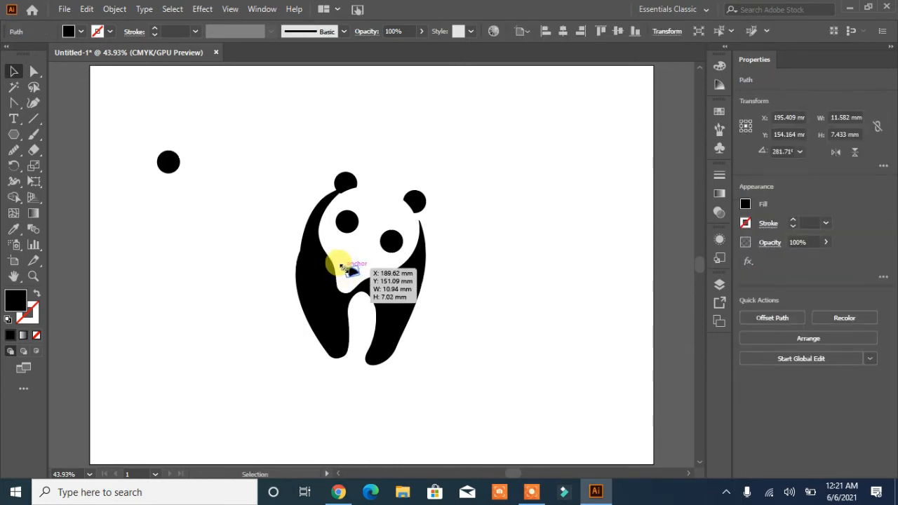
pyautogui.moveTo(344, 268); pyautogui.dragTo(366, 268)
pyautogui.click(483, 322)
pyautogui.click(348, 273)
pyautogui.click(485, 317)
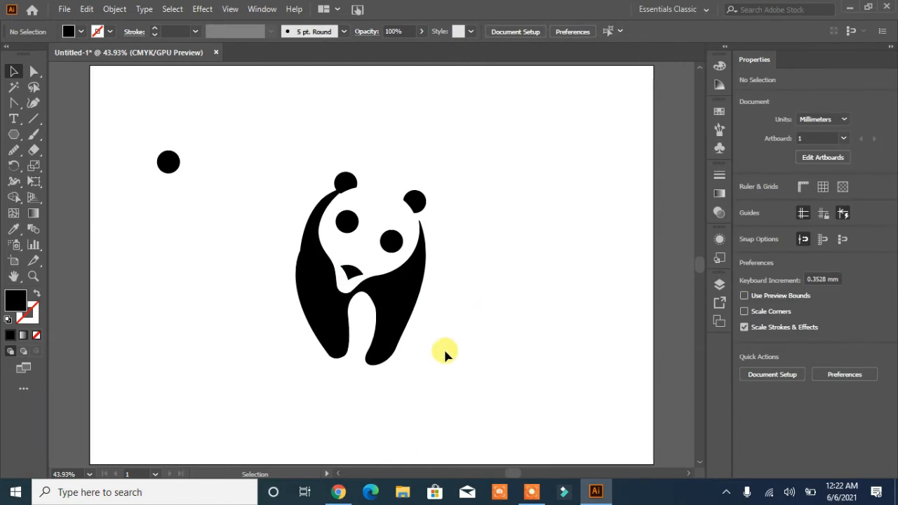
# Rotate the nose to about 276° and move it slightly left on the snout.
pyautogui.click(349, 276)
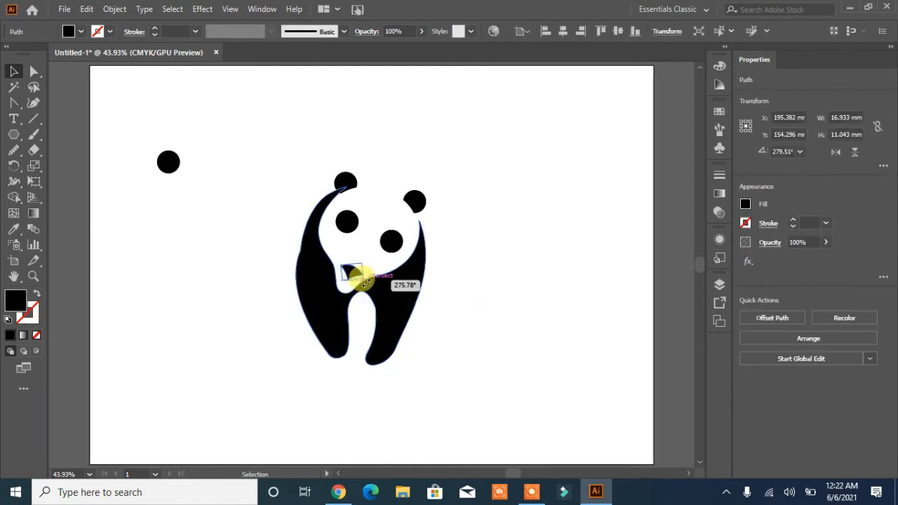
pyautogui.click(433, 301)
pyautogui.moveTo(355, 272)
pyautogui.mouseDown()
pyautogui.moveTo(352, 279)
pyautogui.moveTo(348, 271)
pyautogui.mouseUp()
pyautogui.click(471, 328)
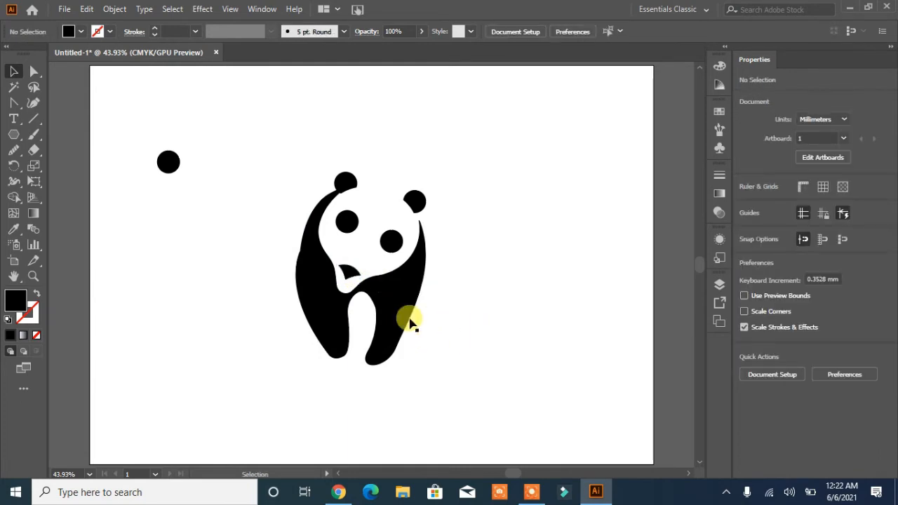
pyautogui.click(350, 273)
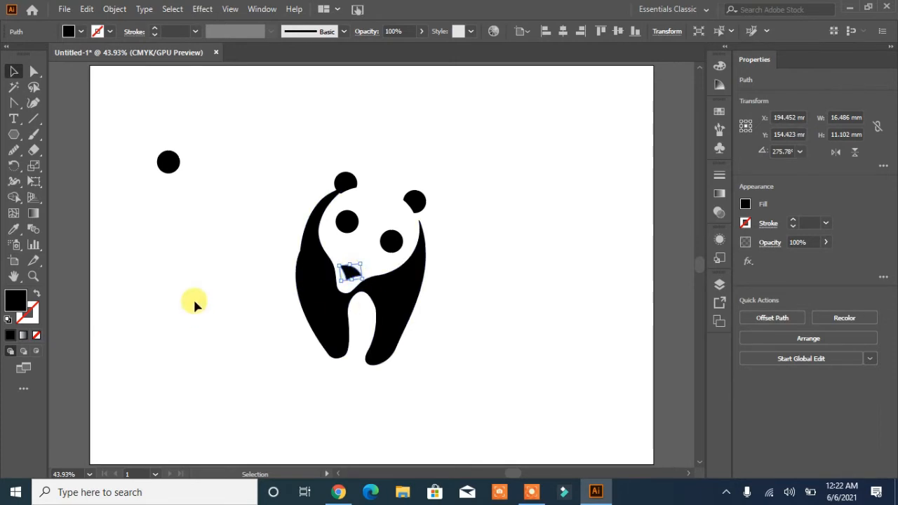
pyautogui.click(336, 425)
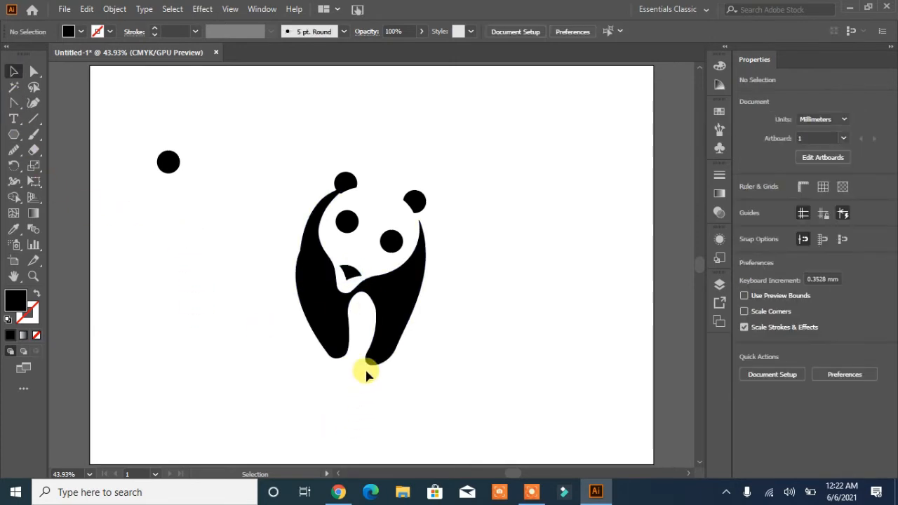
# Round the nose's lower tip with a corner radius of 6.5 mm.
pyautogui.click(349, 274)
pyautogui.click(33, 72)
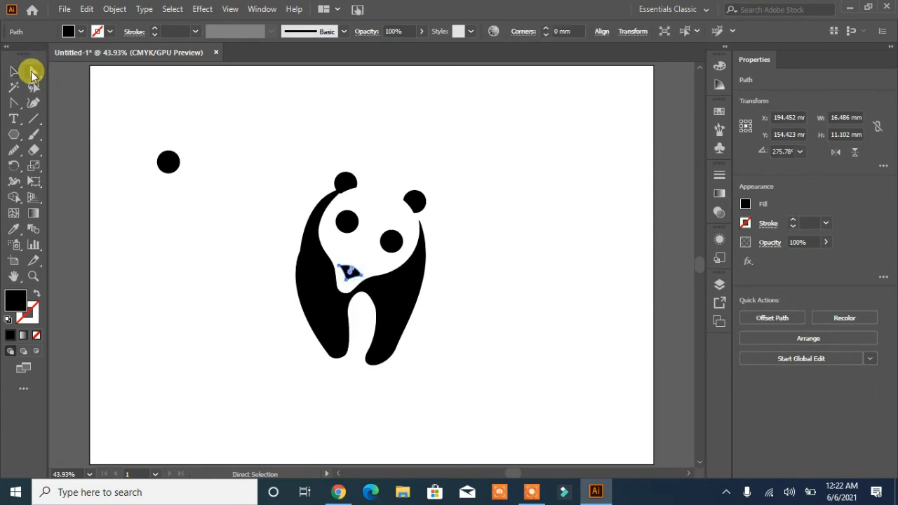
pyautogui.click(251, 315)
pyautogui.click(345, 283)
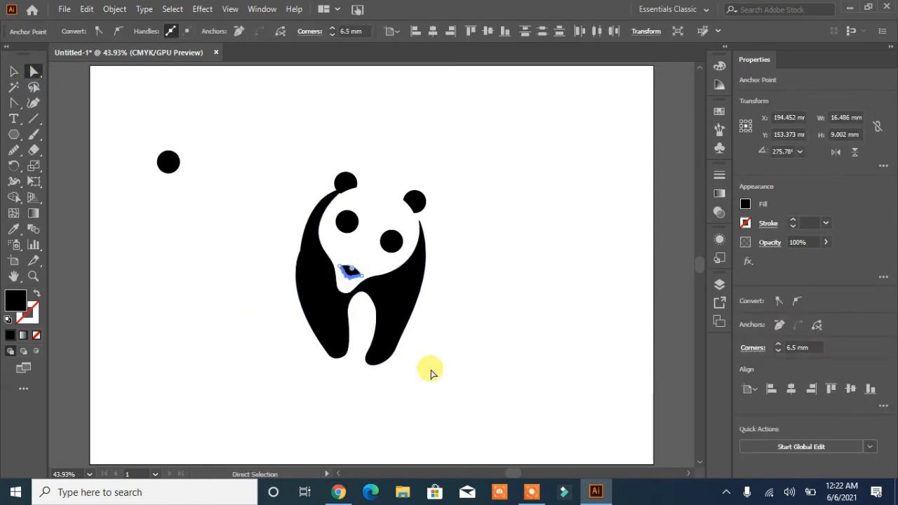
pyautogui.click(397, 435)
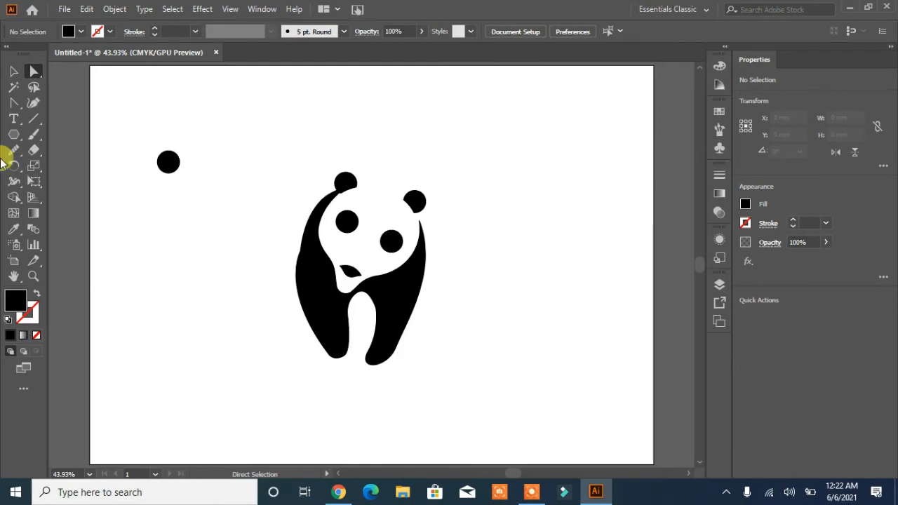
# Draw an open curved mouth line across the panda's snout with the Pen tool, with a 7 pt black stroke and no fill.
pyautogui.moveTo(12, 104); pyautogui.dragTo(48, 104)
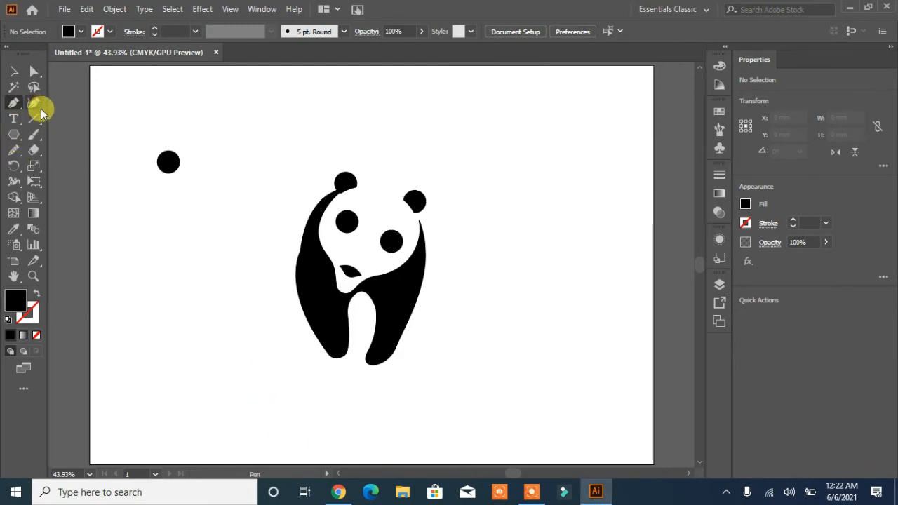
pyautogui.moveTo(322, 287); pyautogui.dragTo(355, 299)
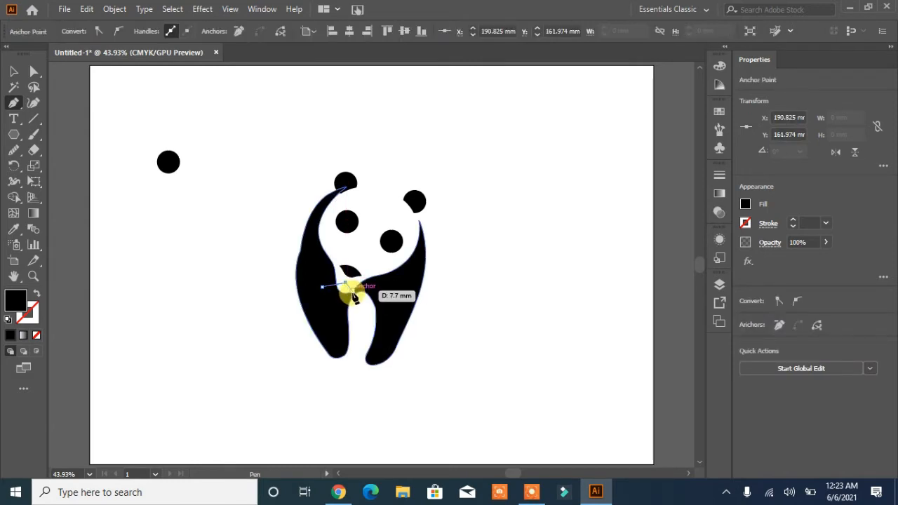
pyautogui.click(353, 290)
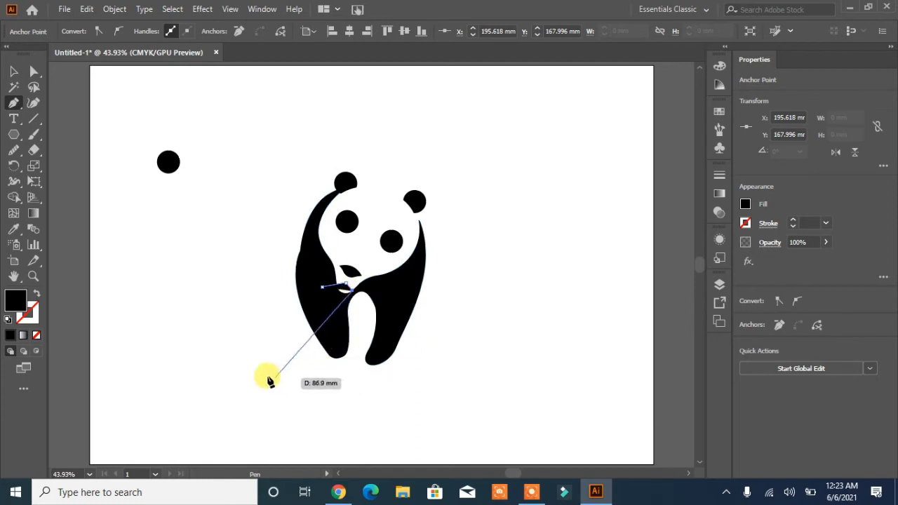
pyautogui.click(214, 360)
pyautogui.hotkey('ctrl', 'z')
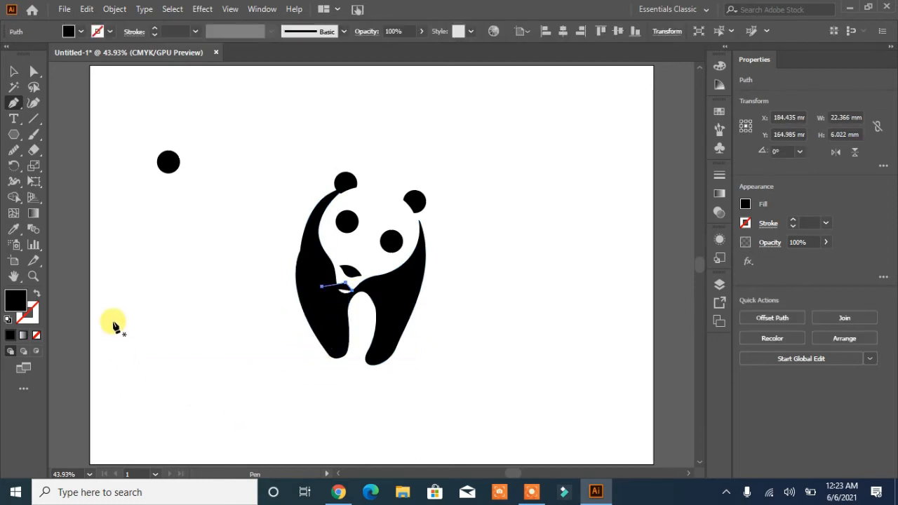
pyautogui.click(39, 295)
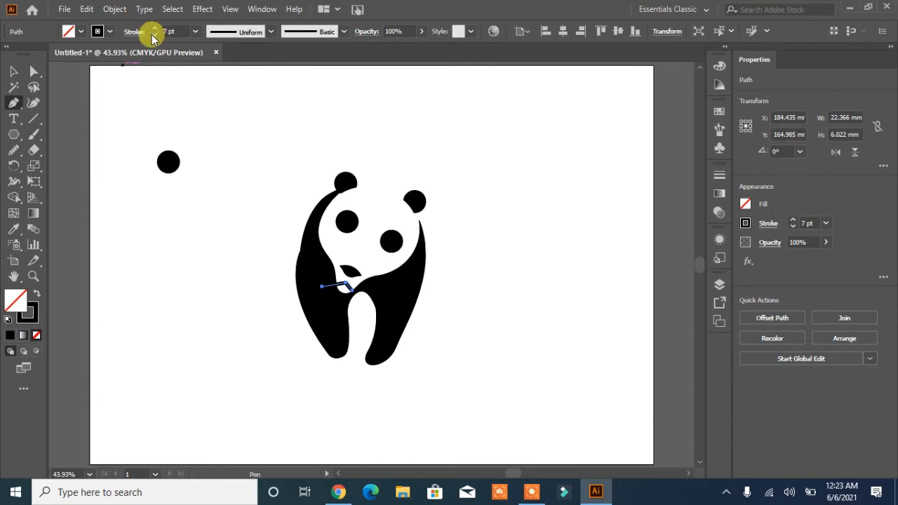
# Round the sharp middle corner of the mouth line into a smooth curve.
pyautogui.click(13, 71)
pyautogui.click(278, 296)
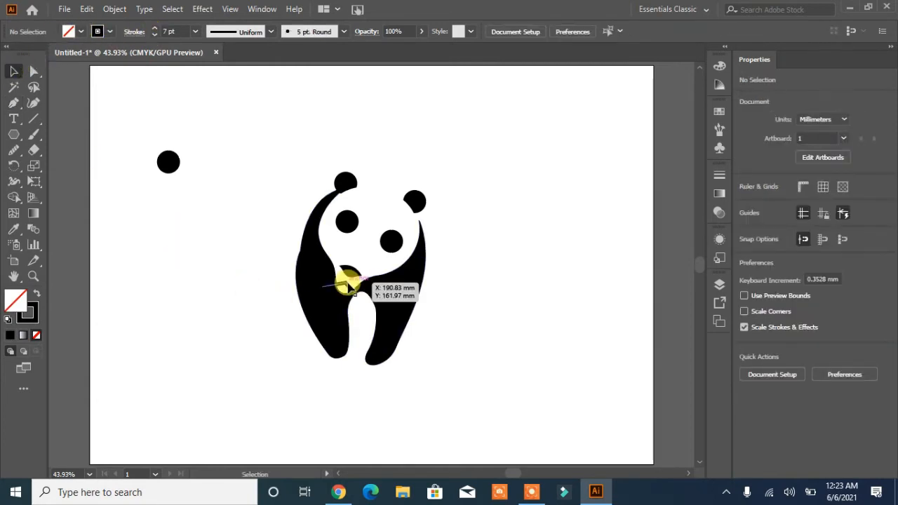
pyautogui.click(34, 71)
pyautogui.click(318, 261)
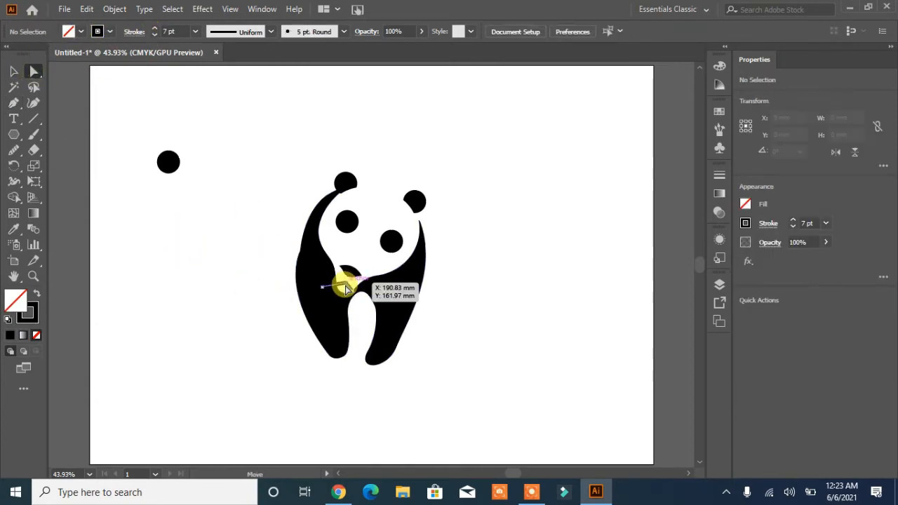
pyautogui.click(341, 287)
pyautogui.moveTo(341, 299); pyautogui.dragTo(332, 303)
pyautogui.click(14, 71)
pyautogui.click(168, 333)
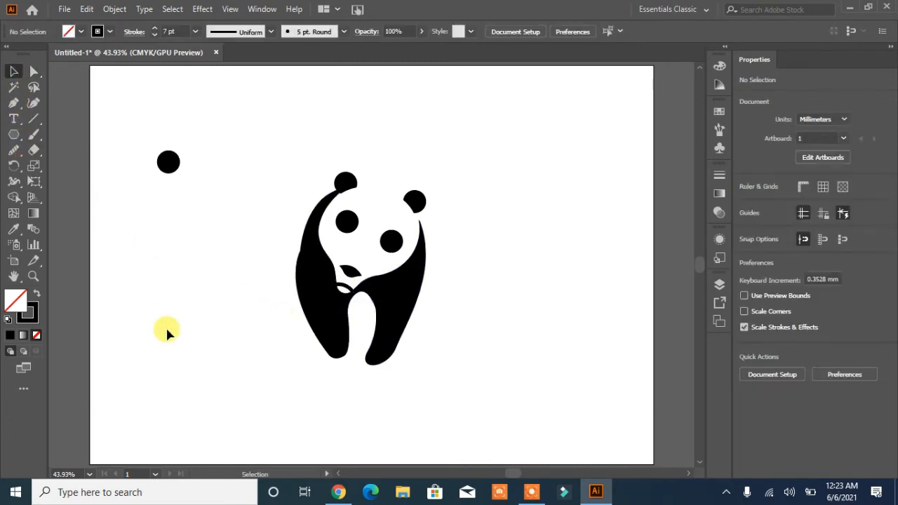
# Move the black nose slightly down and to the right on the snout, closer to the mouth line.
pyautogui.moveTo(349, 280); pyautogui.dragTo(348, 278)
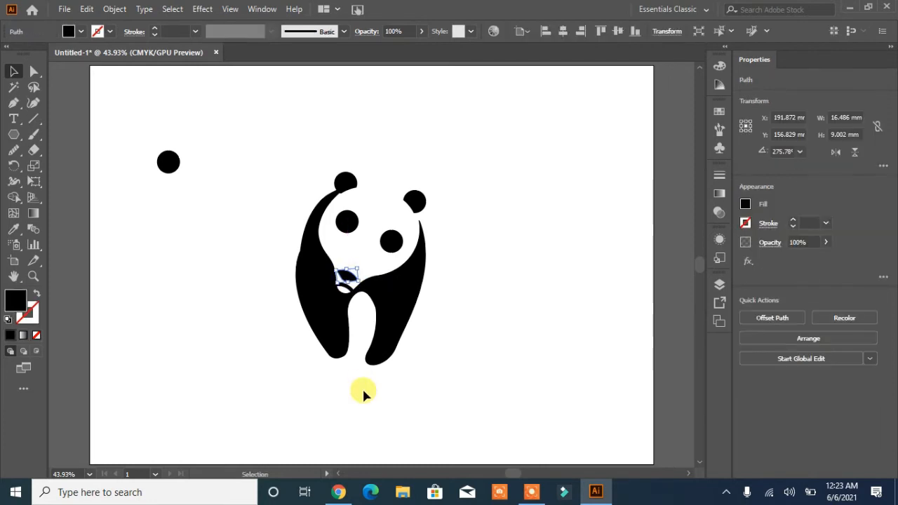
pyautogui.press('Right')
pyautogui.press('Right')
pyautogui.press('Right')
pyautogui.press('Right')
pyautogui.press('Right')
pyautogui.click(437, 340)
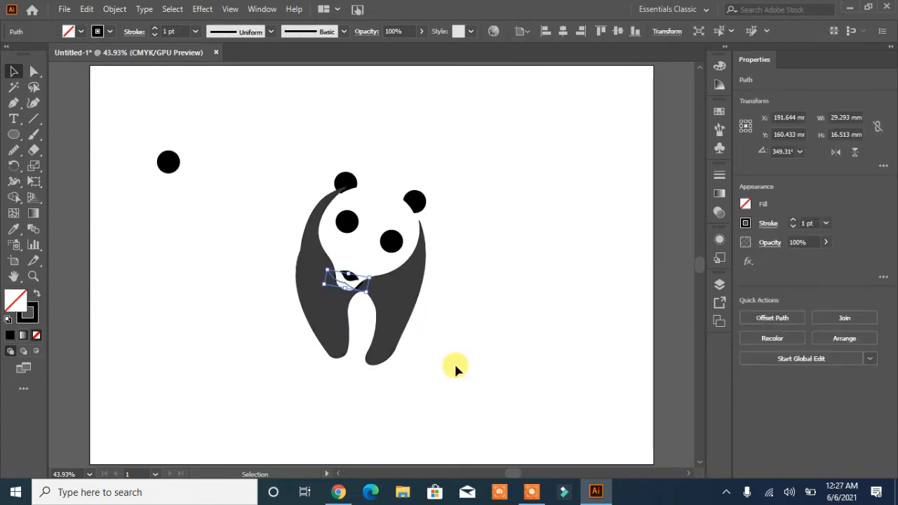
# Set the mouth line's stroke weight to 5 pt.
pyautogui.click(155, 30)
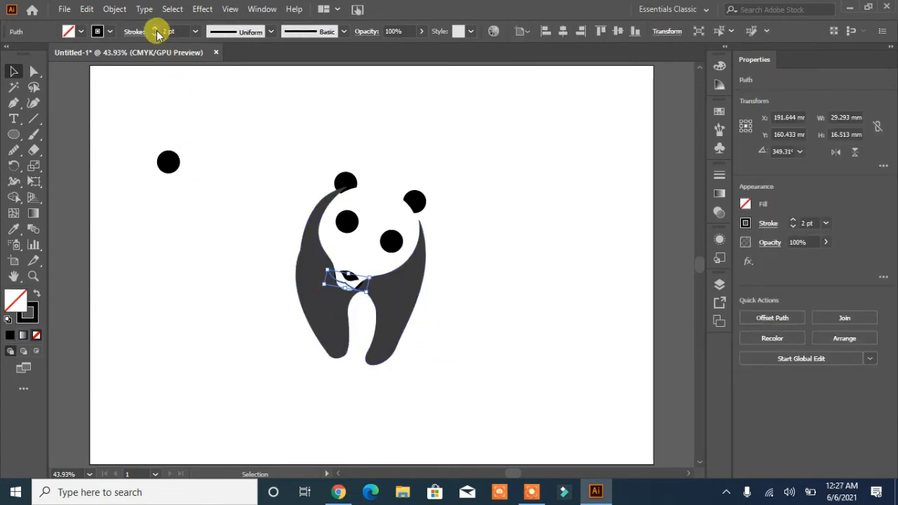
pyautogui.click(19, 72)
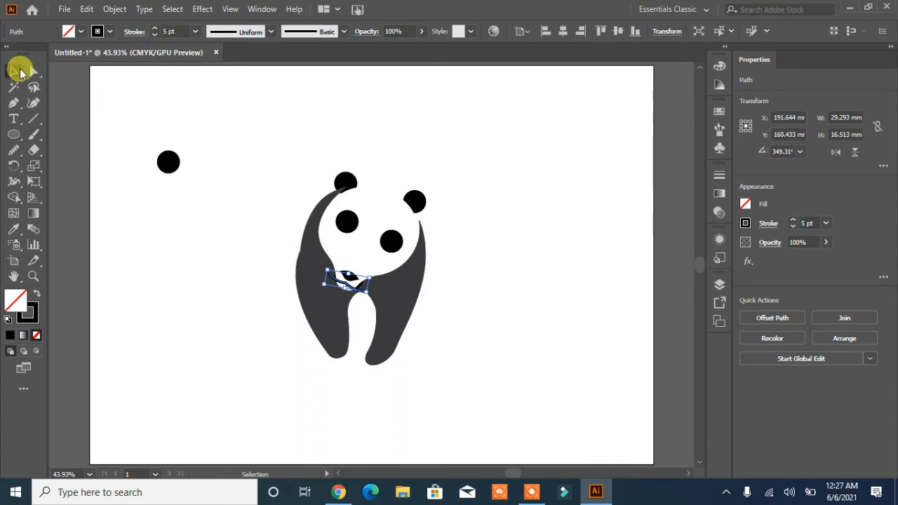
pyautogui.click(204, 297)
# Expand the mouth line's fill and stroke into a filled shape.
pyautogui.click(344, 281)
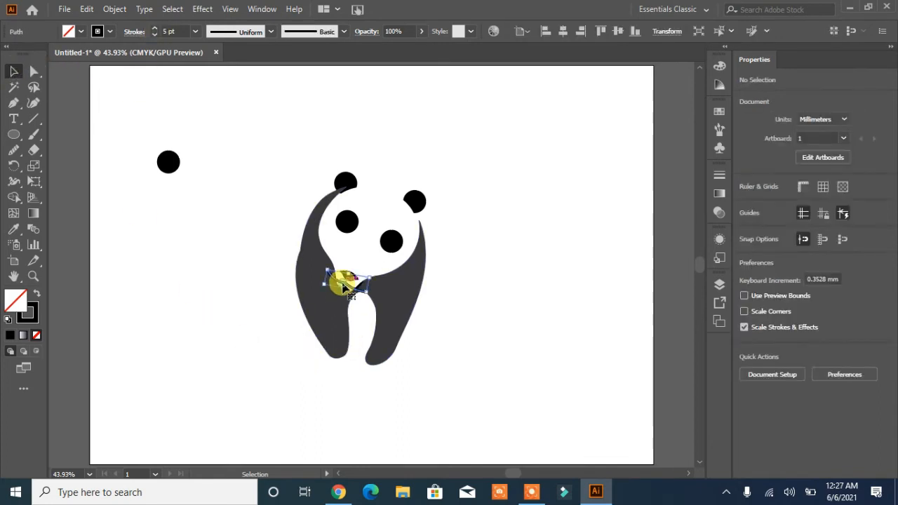
pyautogui.click(87, 14)
pyautogui.moveTo(116, 12)
pyautogui.click(180, 158)
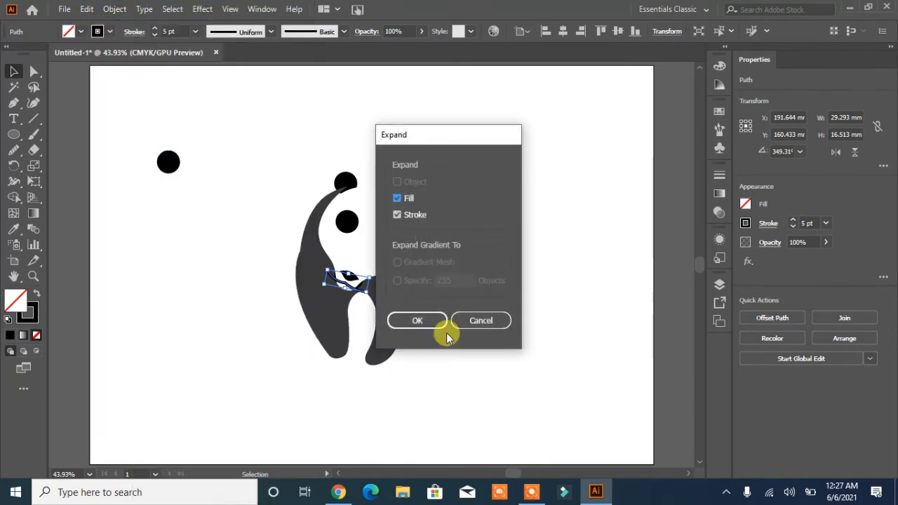
pyautogui.click(434, 320)
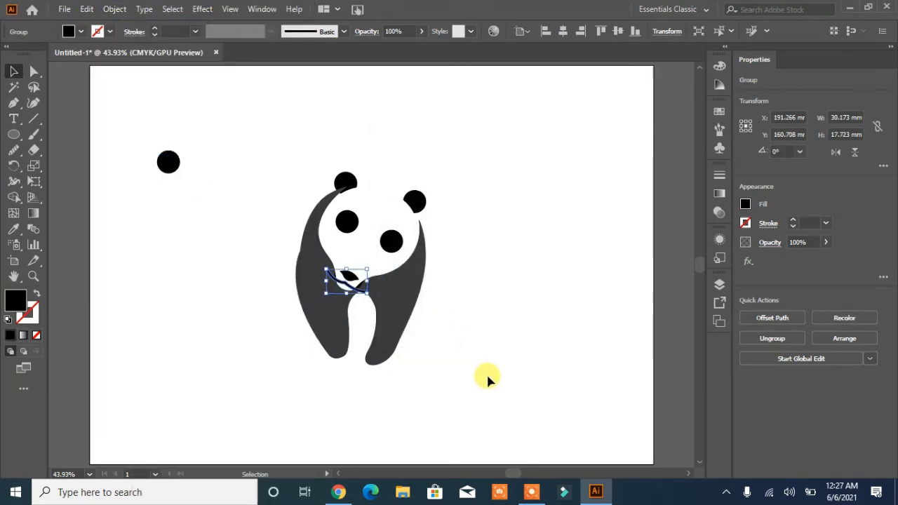
# Select the body parts with the expanded mouth and merge the mouth band's segments across the snout using Shape Builder.
pyautogui.hotkey('ctrl', '=')
pyautogui.hotkey('ctrl', '=')
pyautogui.hotkey('ctrl', '=')
pyautogui.hotkey('ctrl', '=')
pyautogui.hotkey('ctrl', '=')
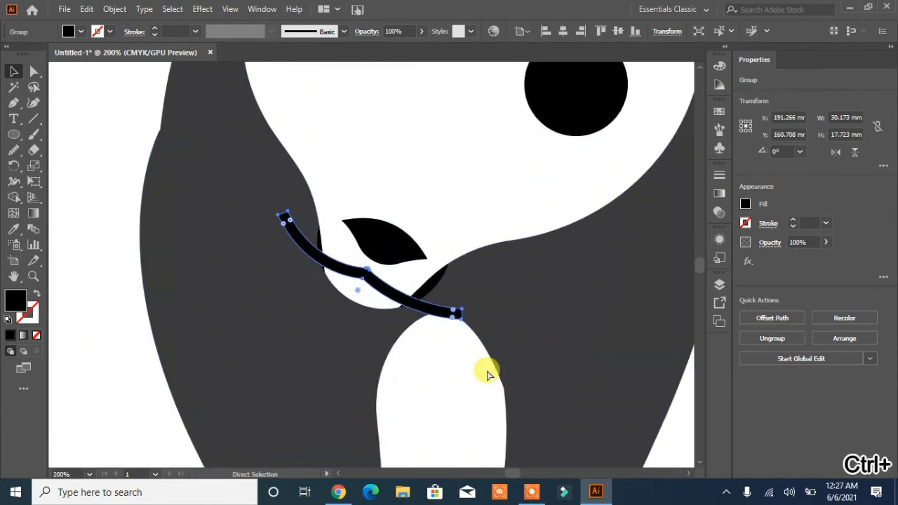
pyautogui.hotkey('ctrl', '=')
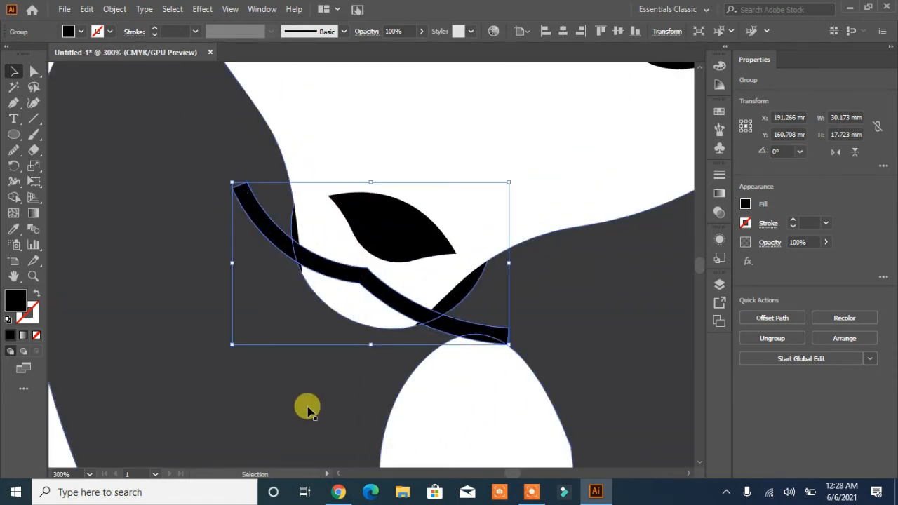
pyautogui.hotkey('ctrl', 'a')
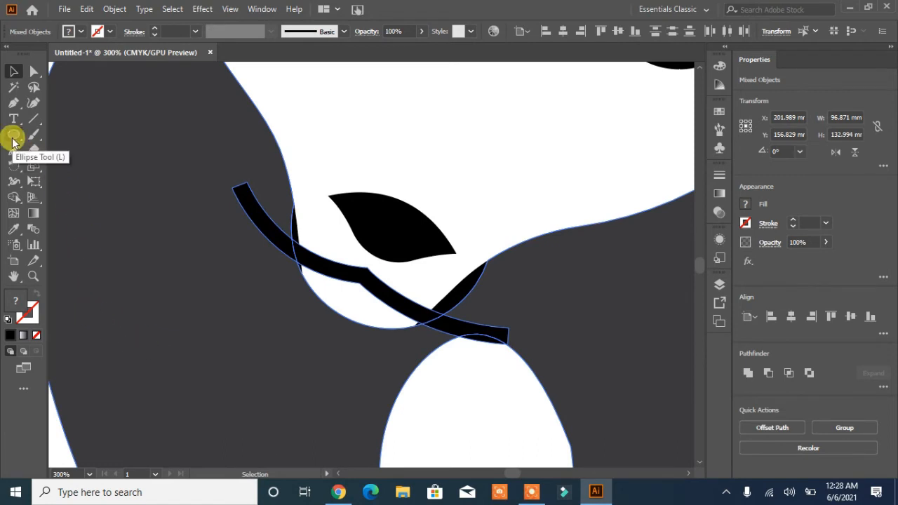
pyautogui.click(14, 197)
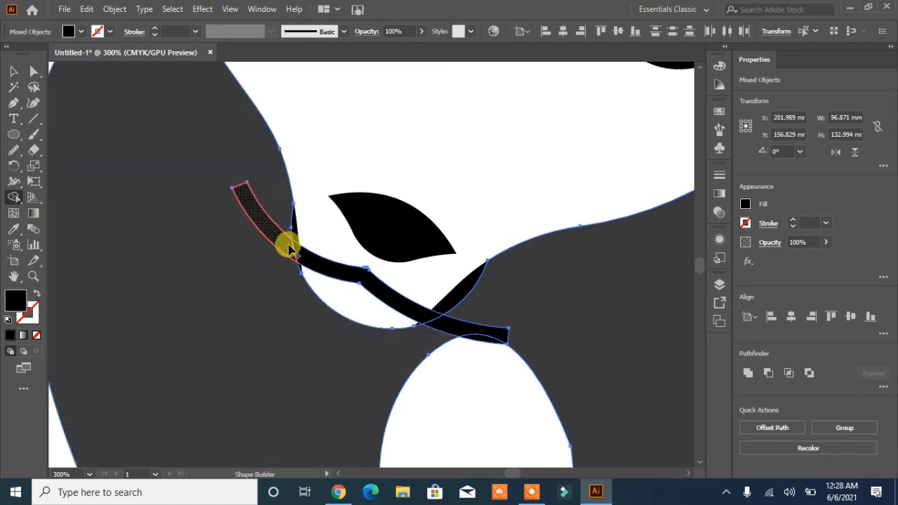
pyautogui.moveTo(287, 245); pyautogui.dragTo(442, 330)
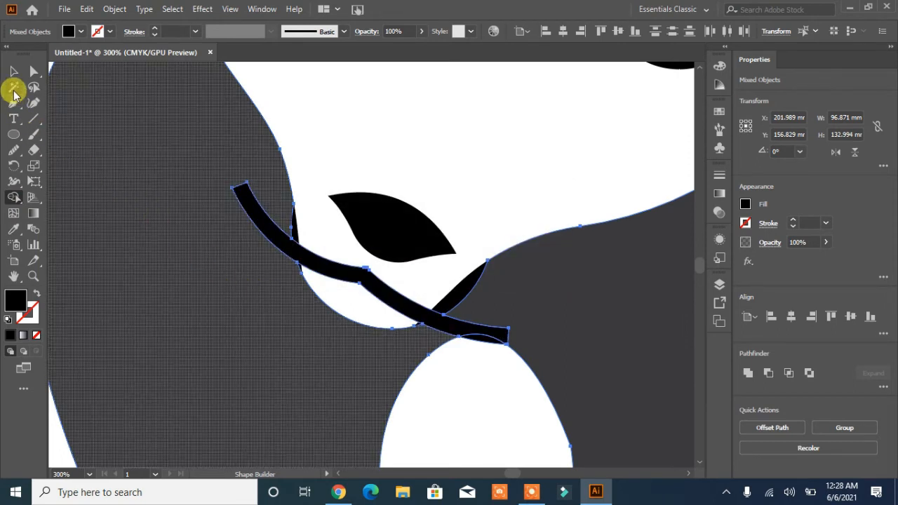
# Delete the leftover black slivers on both sides of the snout.
pyautogui.click(14, 72)
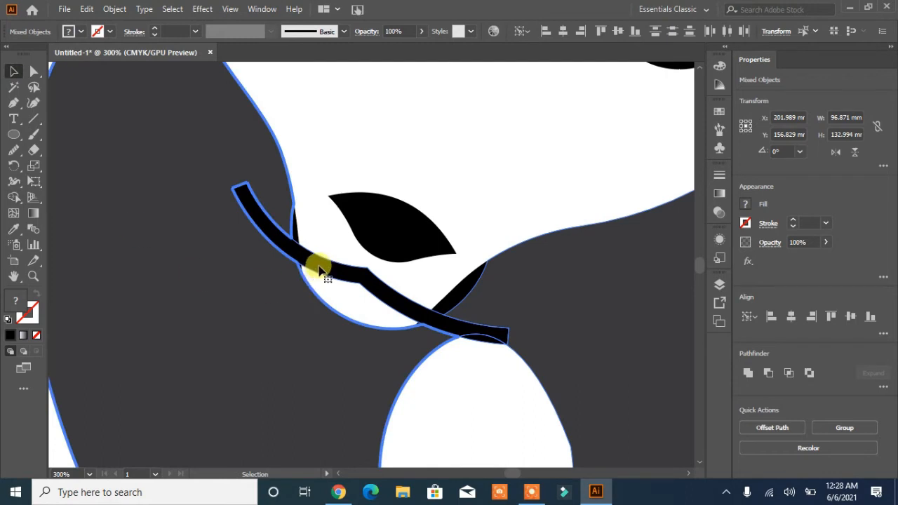
pyautogui.click(296, 232)
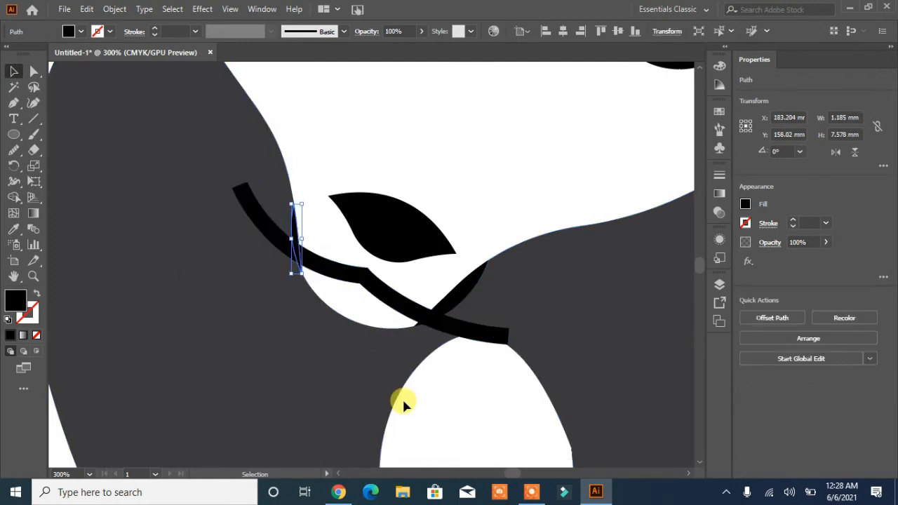
pyautogui.click(548, 245)
pyautogui.click(469, 288)
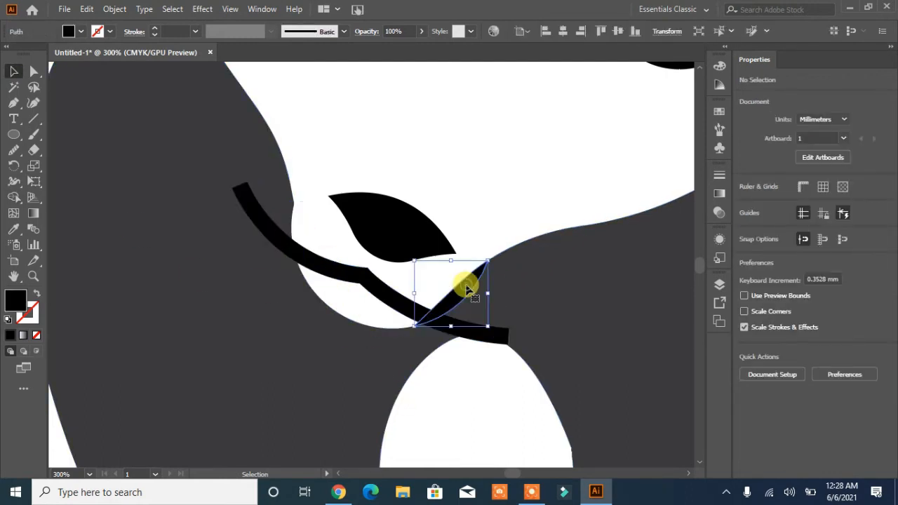
pyautogui.press('Delete')
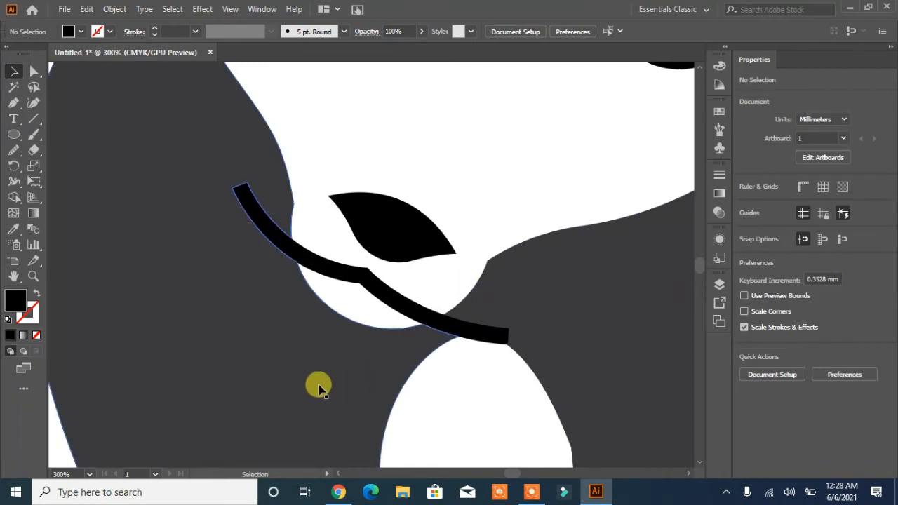
# Round the body corners on both sides of the snout, using a 16.24 mm radius on the right one.
pyautogui.click(33, 70)
pyautogui.click(491, 266)
pyautogui.moveTo(495, 273); pyautogui.dragTo(660, 367)
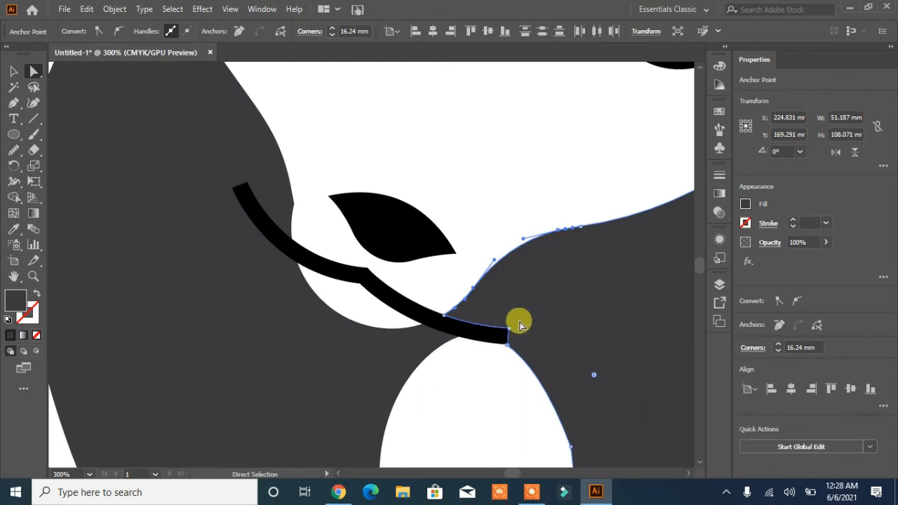
pyautogui.click(294, 204)
pyautogui.moveTo(285, 204); pyautogui.dragTo(43, 188)
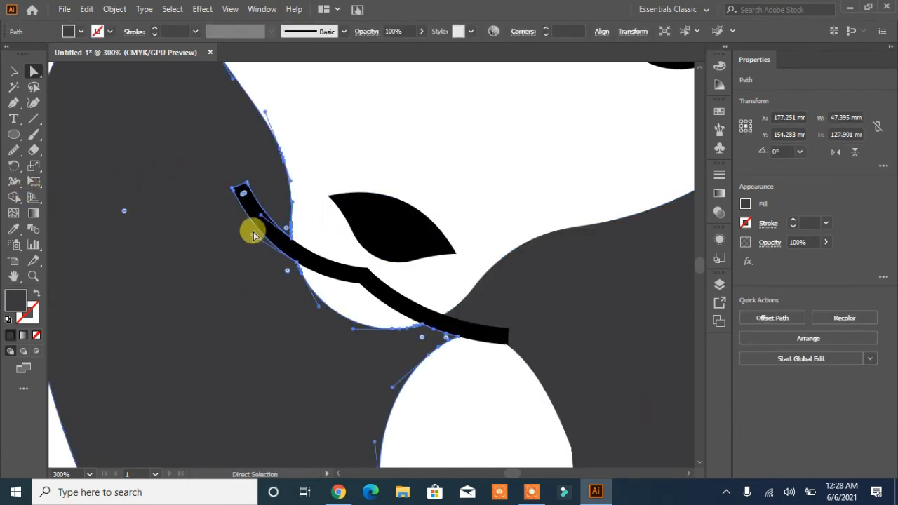
# Select all the artwork and merge the mouth band with both body halves using Shape Builder.
pyautogui.click(13, 199)
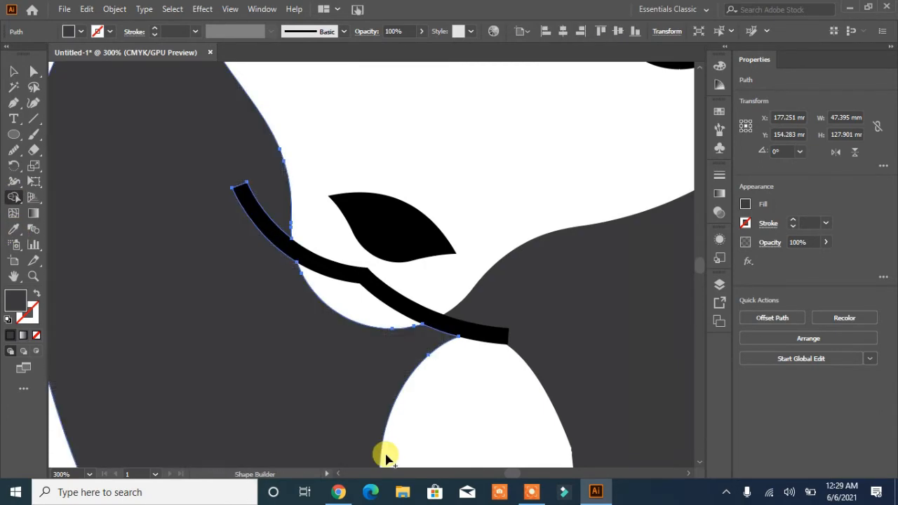
pyautogui.hotkey('ctrl', 'a')
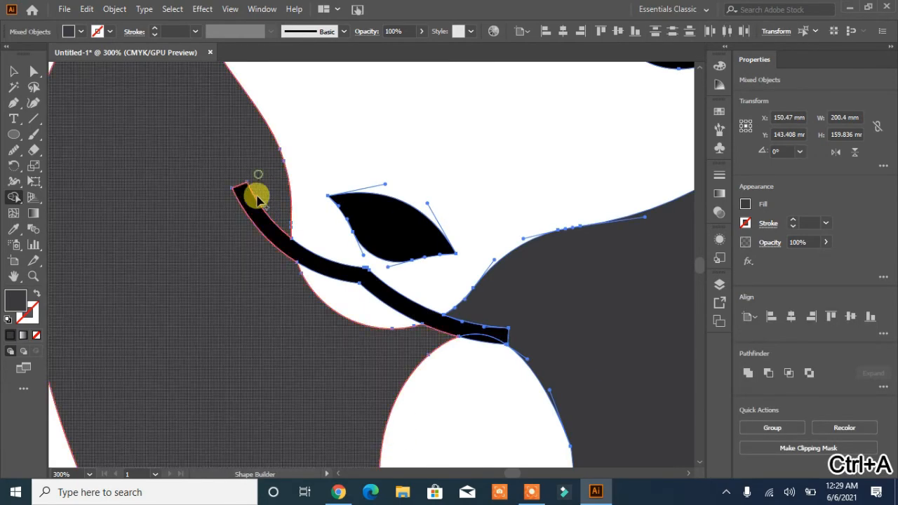
pyautogui.moveTo(250, 215); pyautogui.dragTo(237, 376)
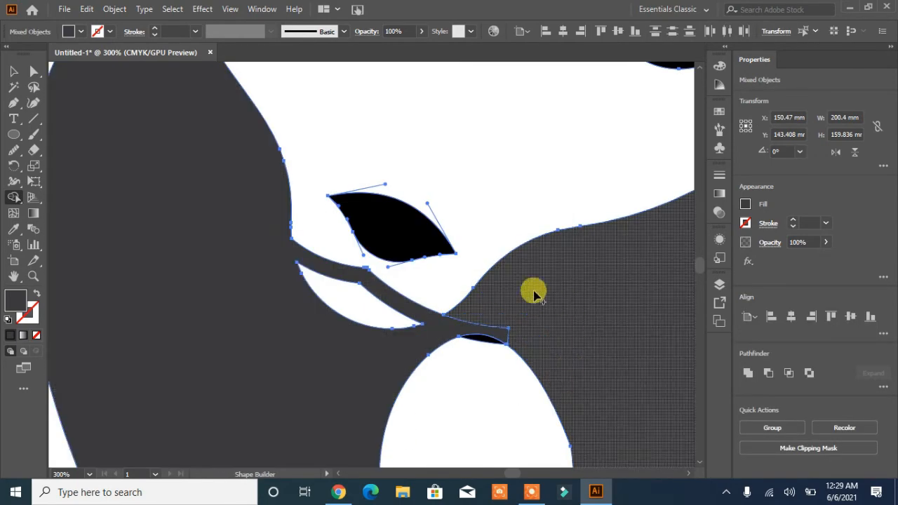
pyautogui.moveTo(461, 321); pyautogui.dragTo(457, 320)
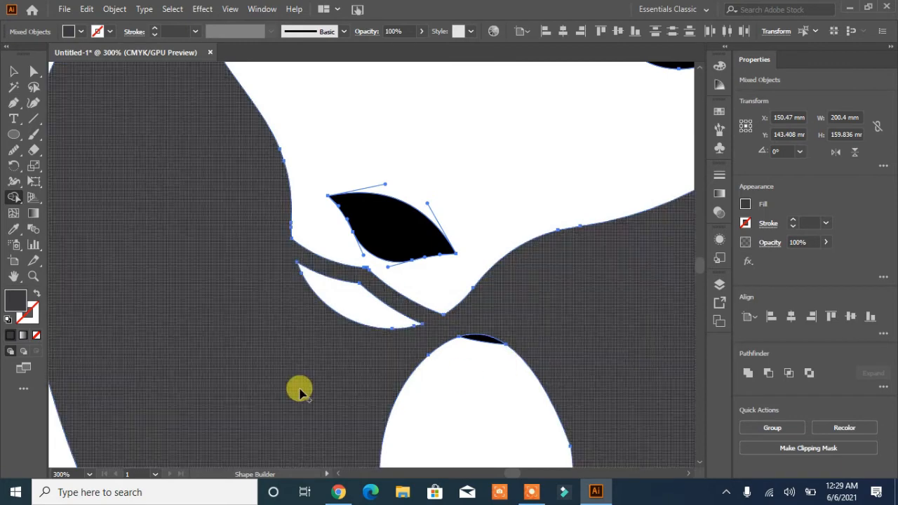
pyautogui.click(12, 73)
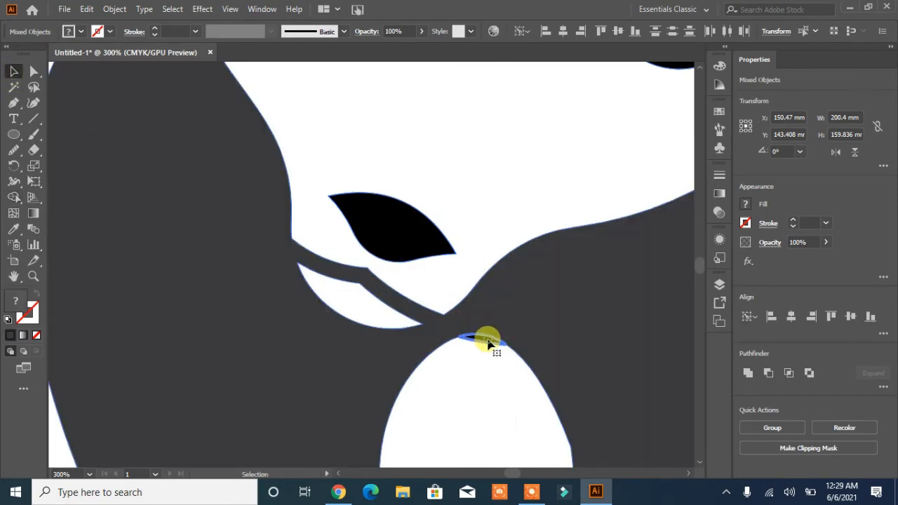
pyautogui.press('Delete')
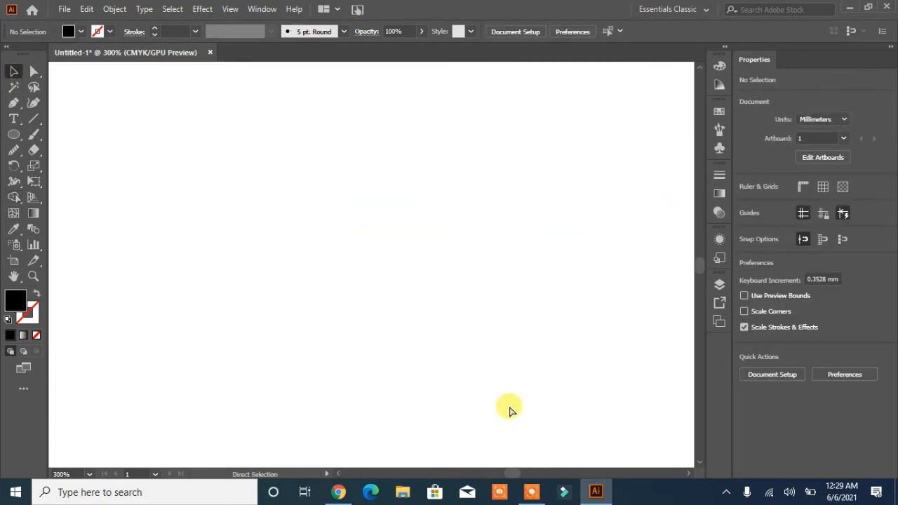
pyautogui.hotkey('ctrl', 'z')
# Delete the leftover black sliver at the top of the white gap between the legs.
pyautogui.click(34, 71)
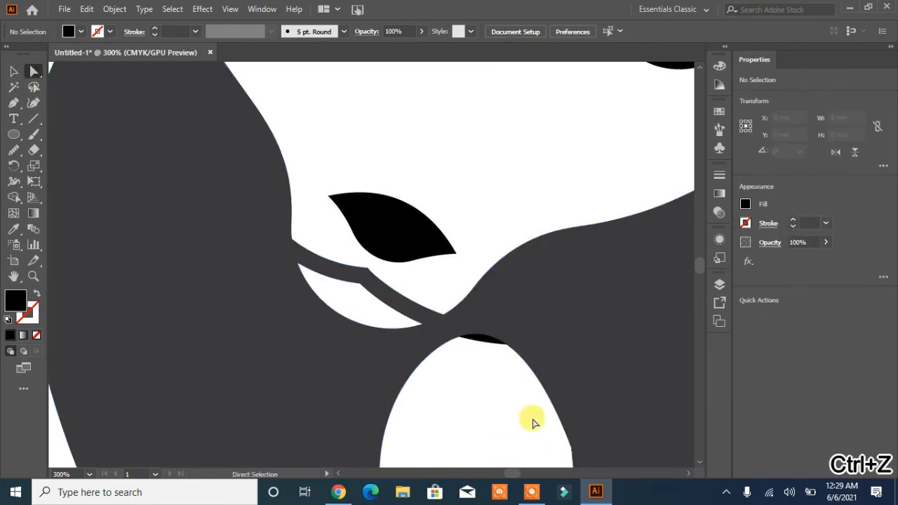
pyautogui.click(484, 339)
pyautogui.press('Delete')
pyautogui.press('Delete')
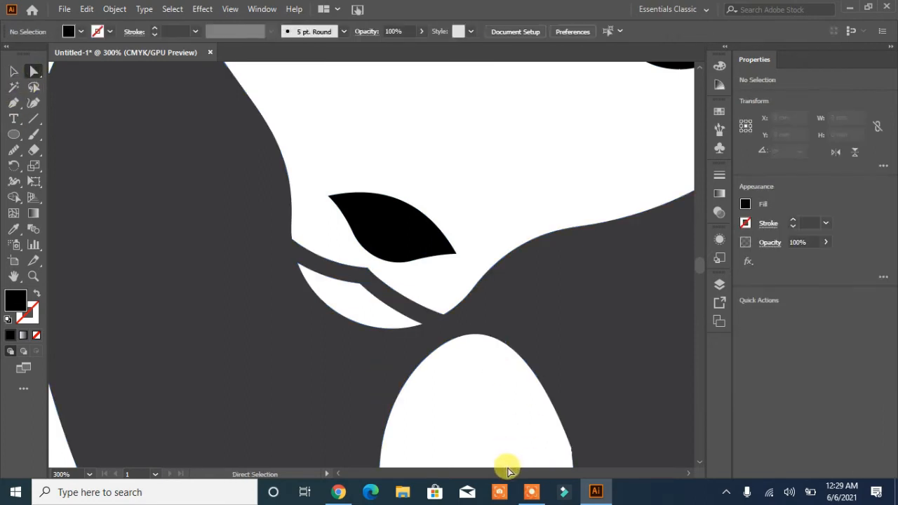
# Round the upper middle corner of the white mouth opening below the nose.
pyautogui.click(358, 290)
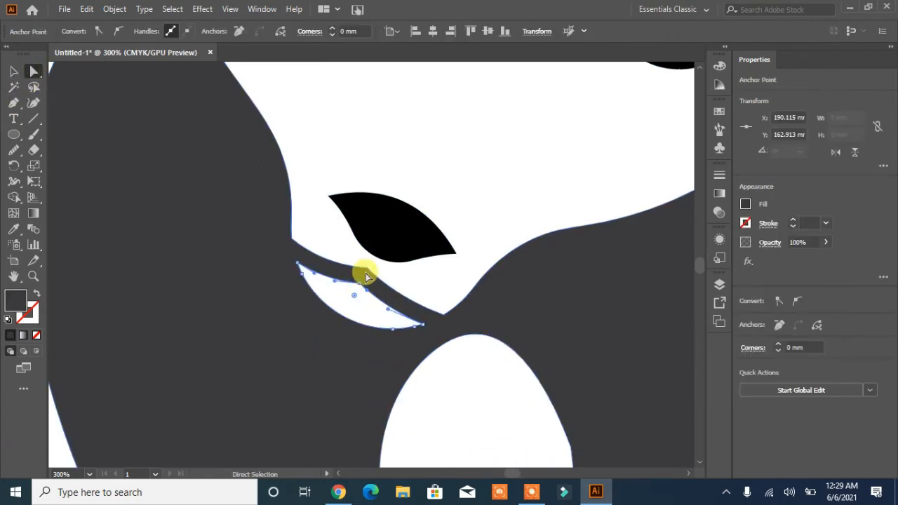
pyautogui.moveTo(356, 296); pyautogui.dragTo(342, 321)
pyautogui.click(234, 334)
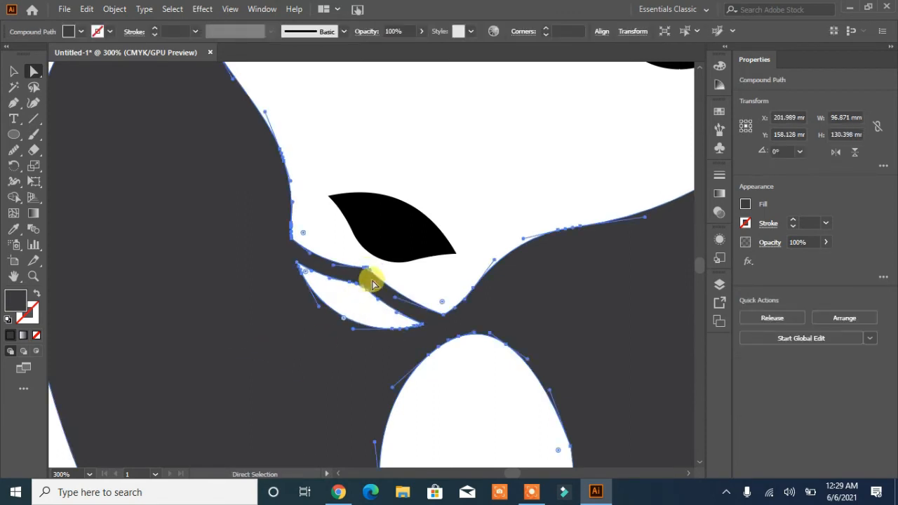
pyautogui.click(415, 281)
pyautogui.click(366, 268)
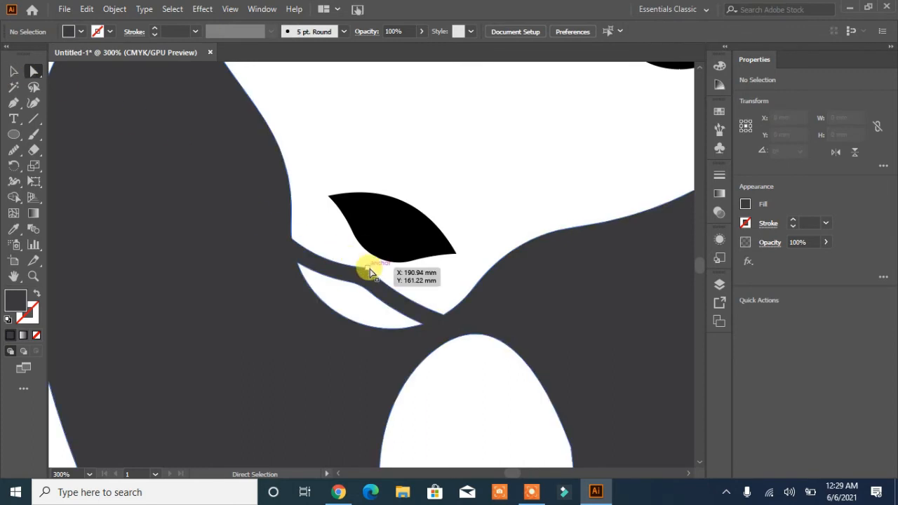
pyautogui.click(278, 378)
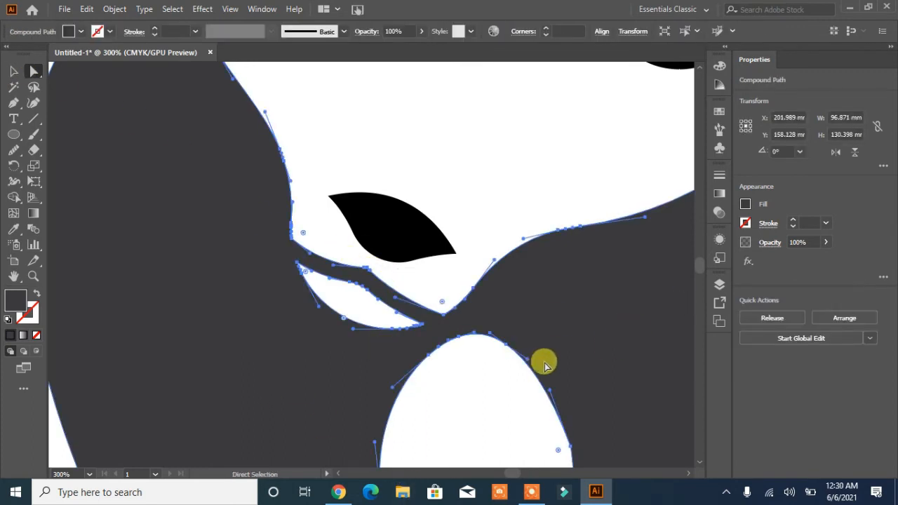
# Match the nose's fill to the dark grey of the body with the Eyedropper.
pyautogui.click(13, 71)
pyautogui.click(391, 226)
pyautogui.click(13, 228)
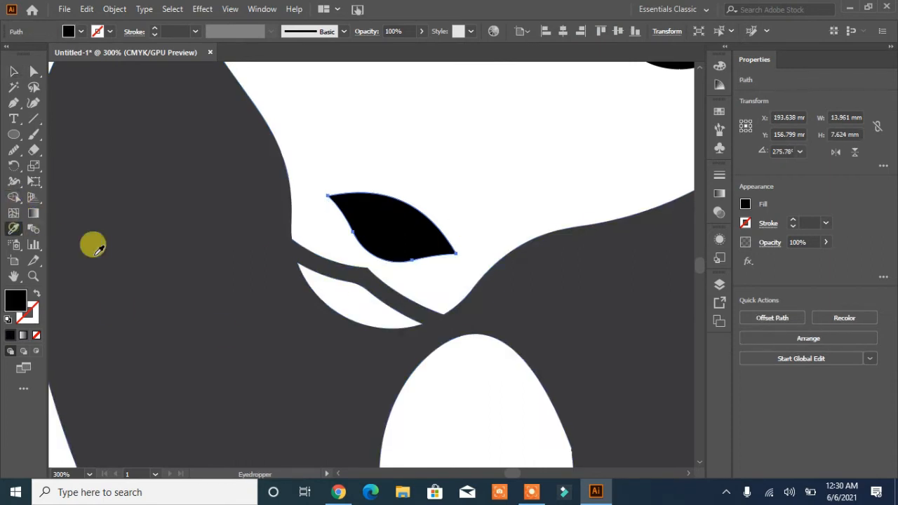
pyautogui.click(253, 211)
pyautogui.click(13, 70)
pyautogui.click(227, 435)
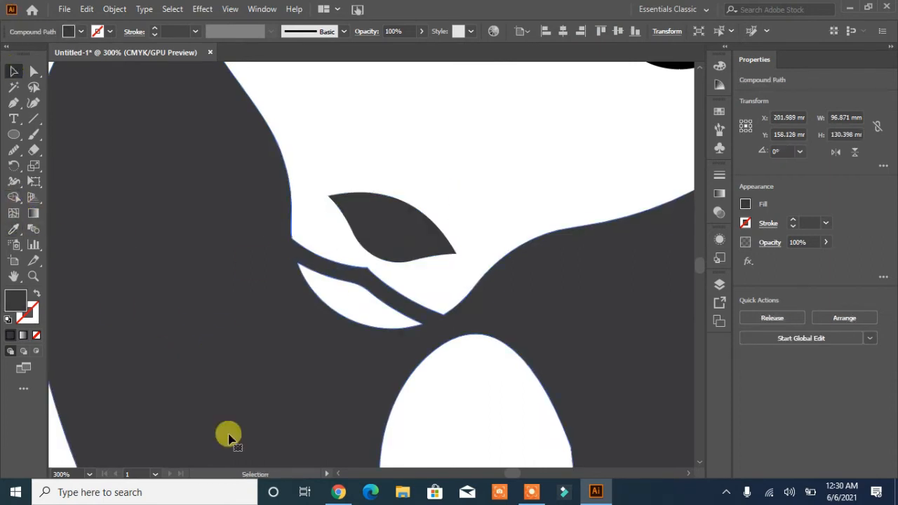
# Move the nose slightly upward, away from the mouth line.
pyautogui.click(391, 246)
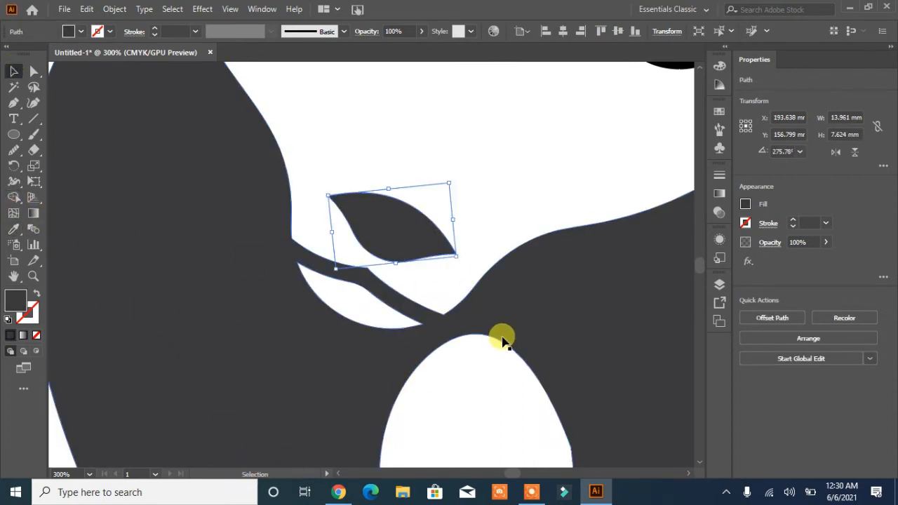
pyautogui.moveTo(387, 226); pyautogui.dragTo(407, 231)
pyautogui.click(558, 325)
pyautogui.click(641, 369)
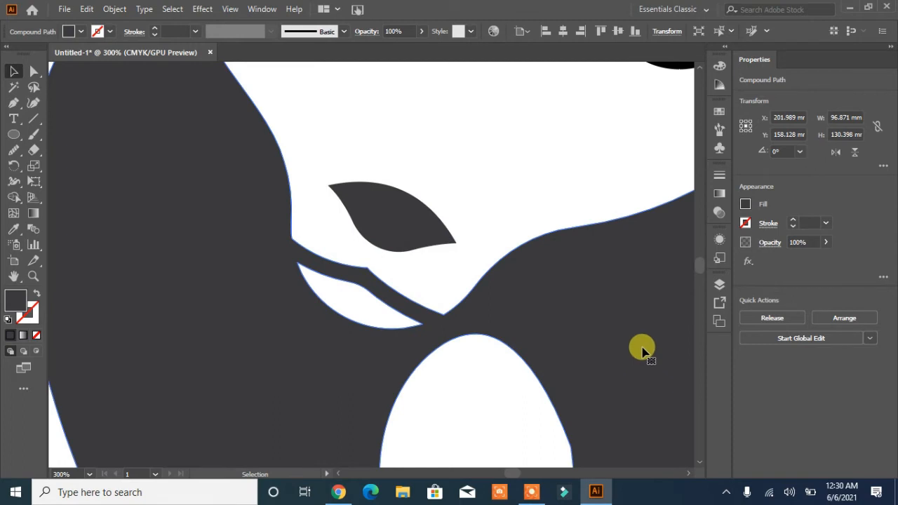
# Select both eyes and both ears and give them the body's dark grey fill with the Eyedropper.
pyautogui.hotkey('ctrl', '0')
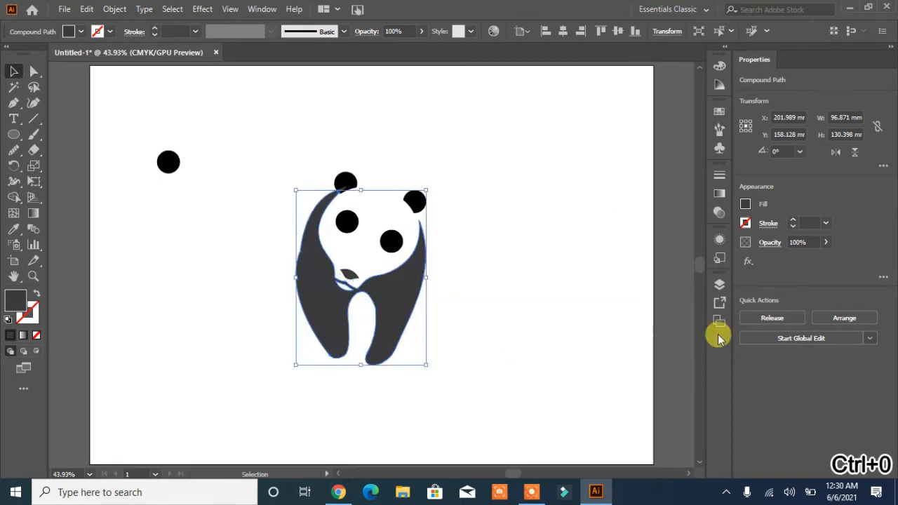
pyautogui.click(464, 327)
pyautogui.click(392, 241)
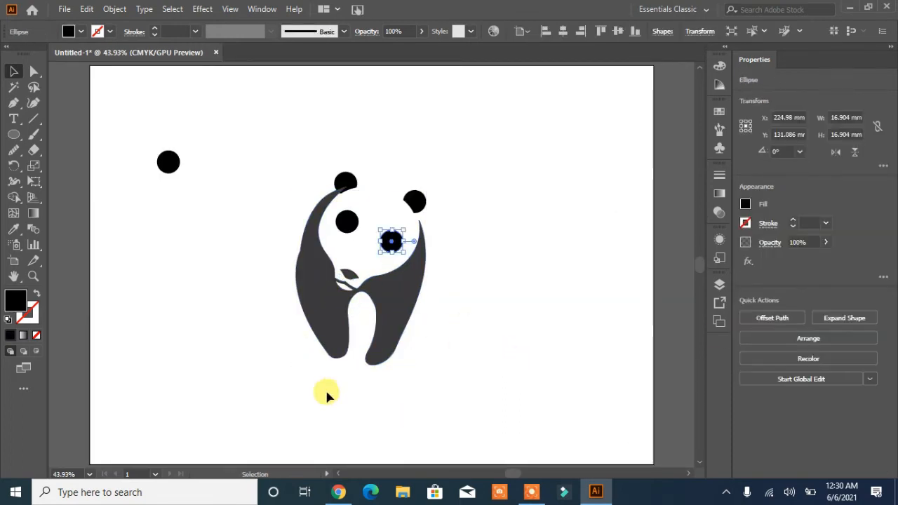
pyautogui.keyDown('shift'); pyautogui.click(348, 225); pyautogui.keyUp('shift')
pyautogui.click(416, 200)
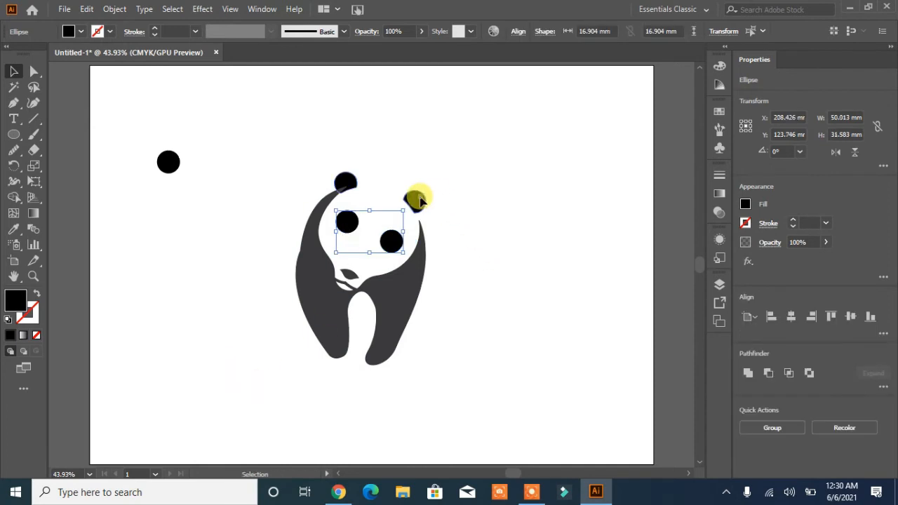
pyautogui.keyDown('shift'); pyautogui.click(347, 222); pyautogui.keyUp('shift')
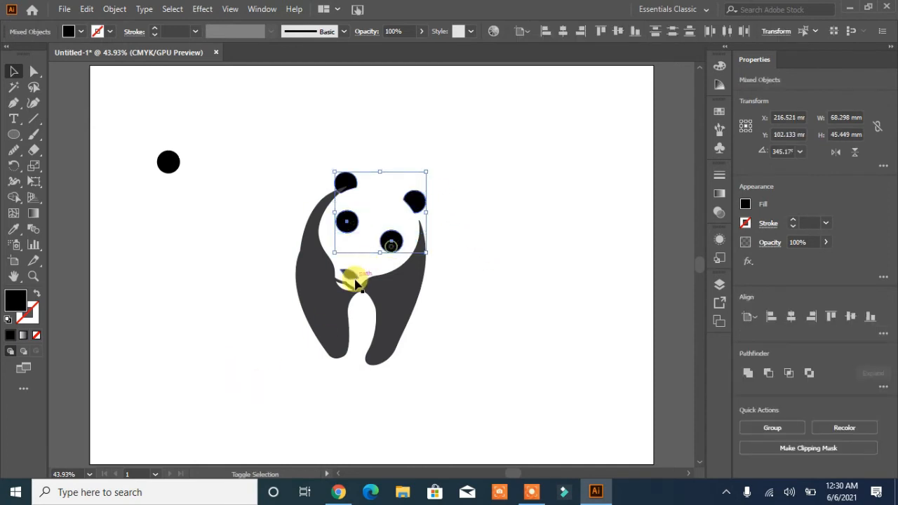
pyautogui.click(13, 229)
pyautogui.click(308, 296)
pyautogui.click(14, 71)
pyautogui.click(161, 275)
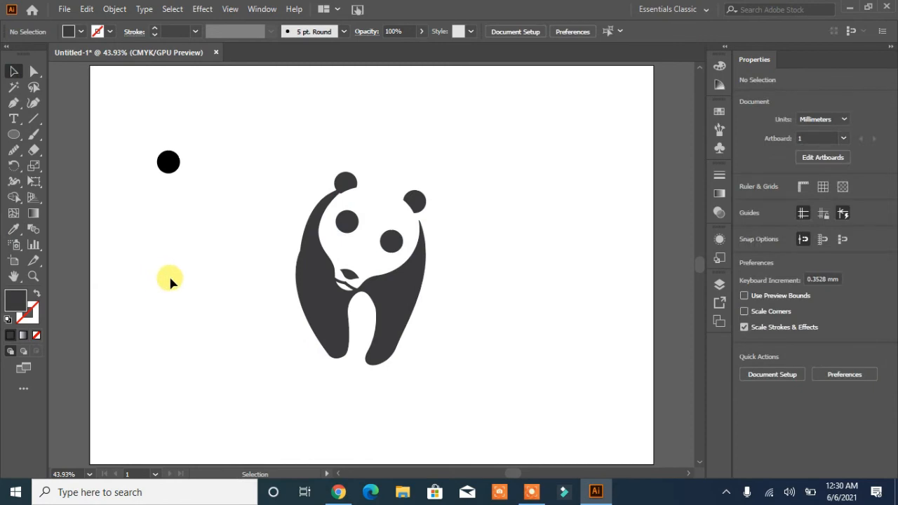
# Delete the spare black circle beside the panda.
pyautogui.click(168, 164)
pyautogui.press('Delete')
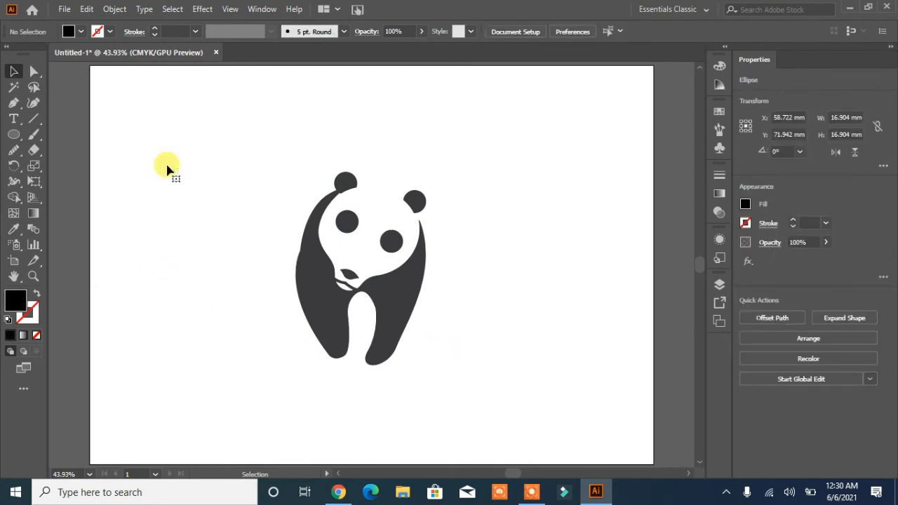
# Draw a closed, curved hind leg about 32 by 103 mm with the Pen tool, touching the left side of the body.
pyautogui.press('p')
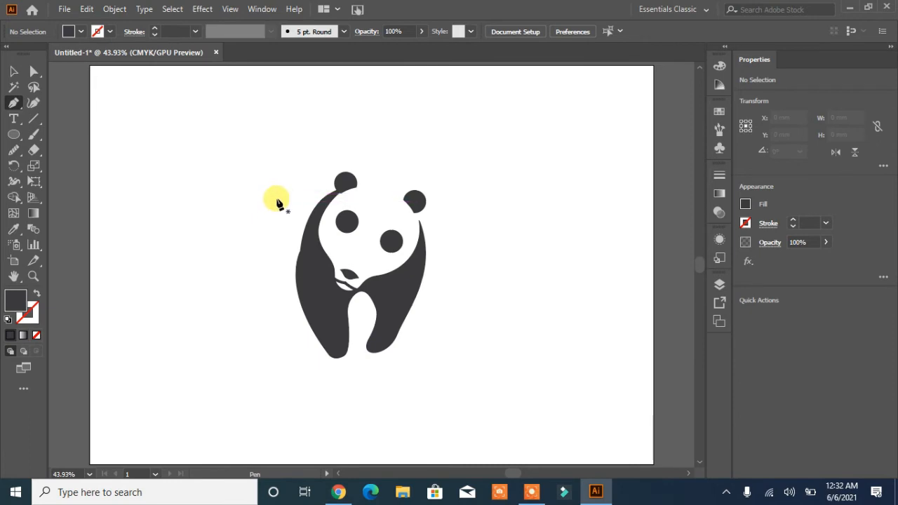
pyautogui.click(276, 198)
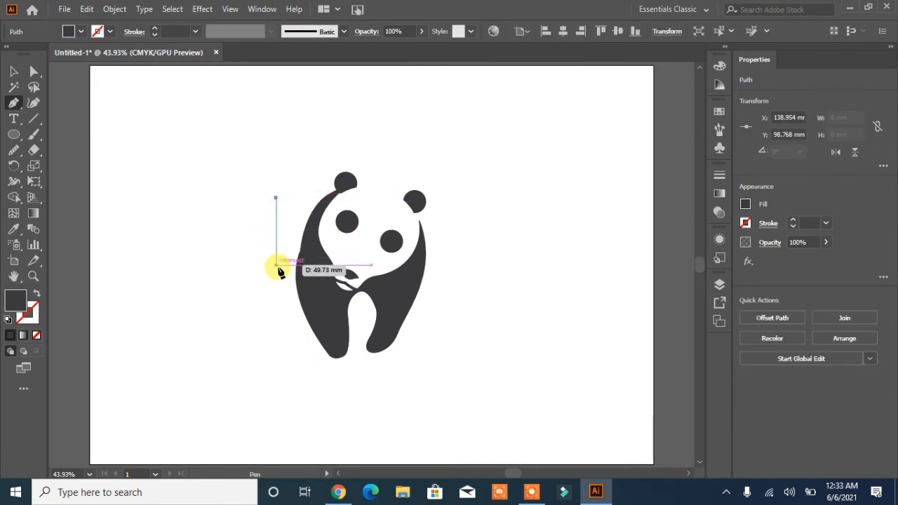
pyautogui.moveTo(300, 303); pyautogui.dragTo(346, 353)
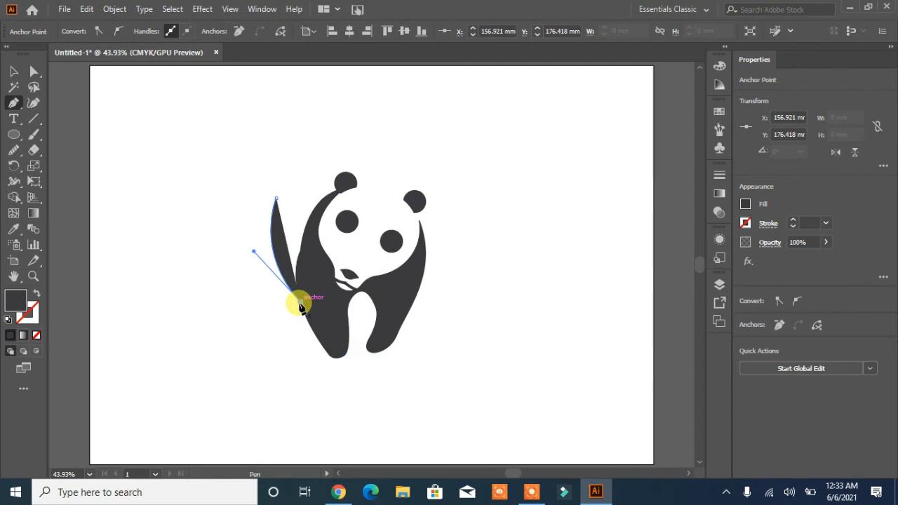
pyautogui.moveTo(299, 306); pyautogui.dragTo(293, 326)
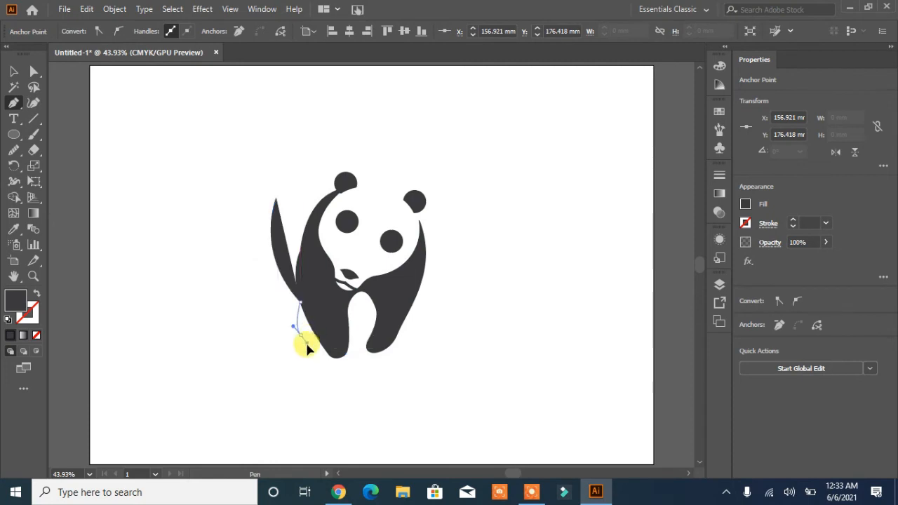
pyautogui.moveTo(307, 357); pyautogui.dragTo(262, 247)
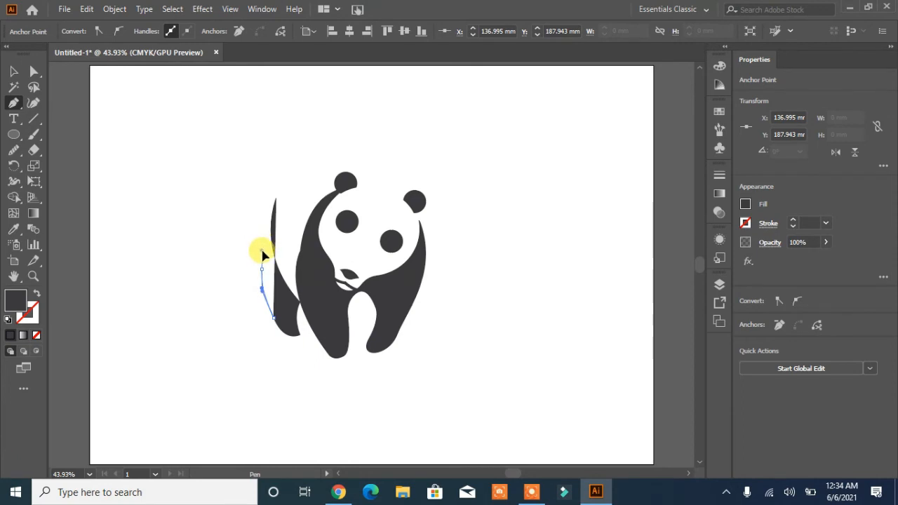
pyautogui.moveTo(262, 254); pyautogui.dragTo(283, 186)
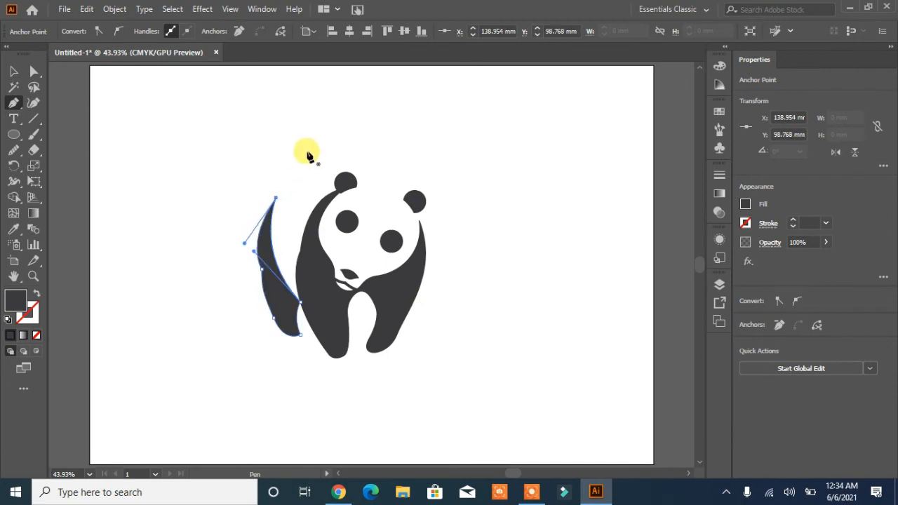
pyautogui.click(14, 71)
pyautogui.click(196, 386)
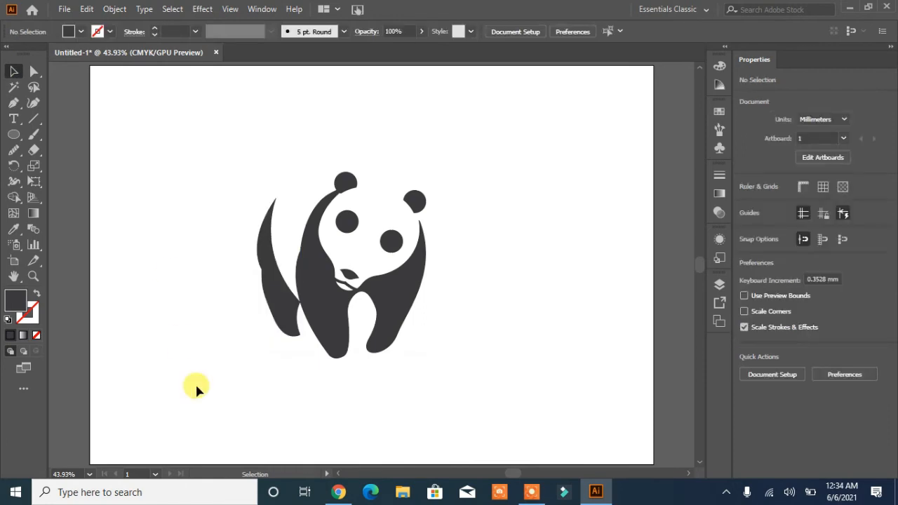
# Nudge the hind leg slightly right and rotate it about 4° clockwise.
pyautogui.click(283, 309)
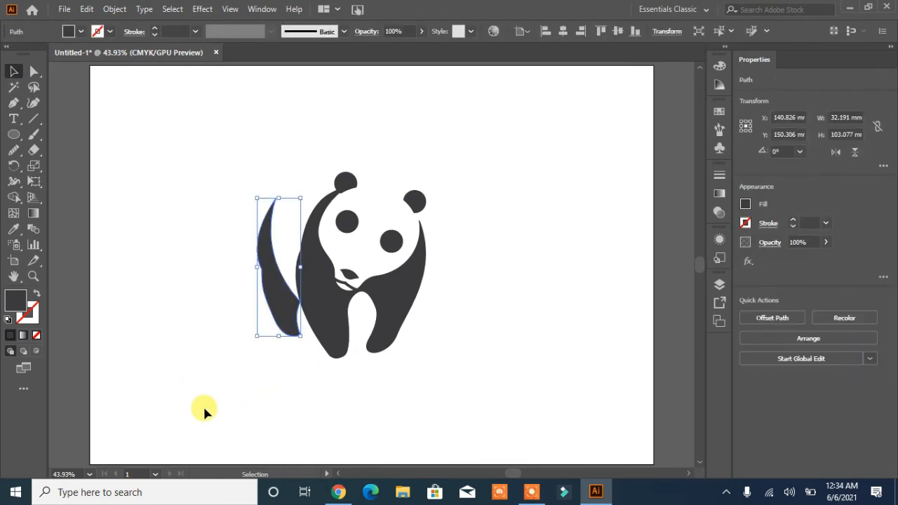
pyautogui.press('Right')
pyautogui.press('Right')
pyautogui.press('Right')
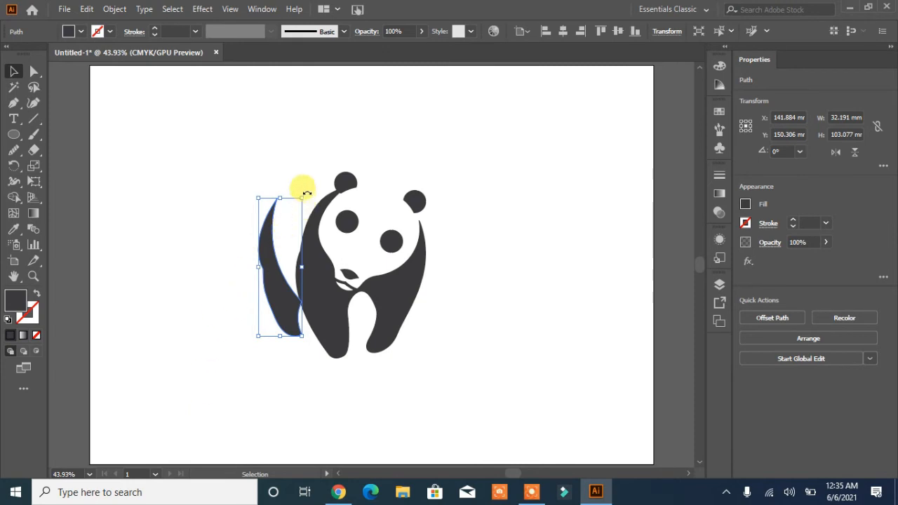
pyautogui.moveTo(307, 193); pyautogui.dragTo(309, 197)
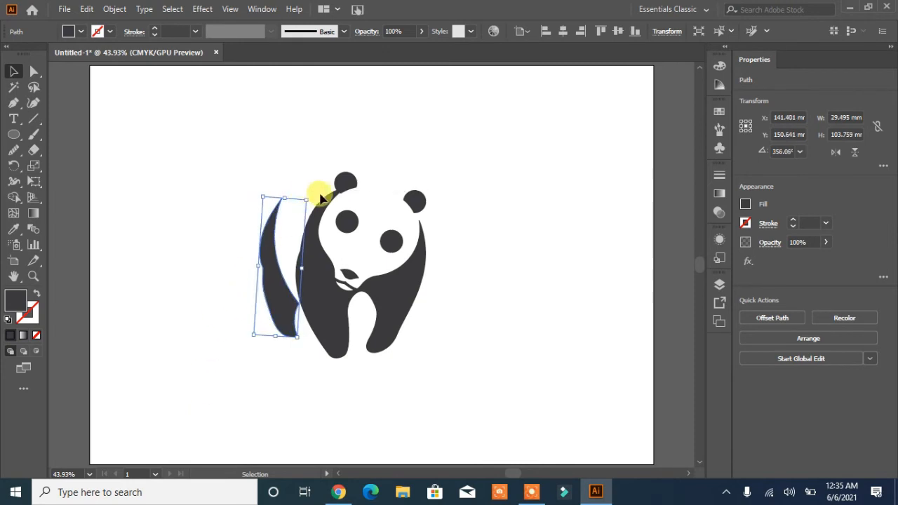
# Nudge the hind leg further right against the body and shorten it slightly from its upper end.
pyautogui.press('Right')
pyautogui.press('Right')
pyautogui.press('Right')
pyautogui.press('Right')
pyautogui.press('Right')
pyautogui.press('Right')
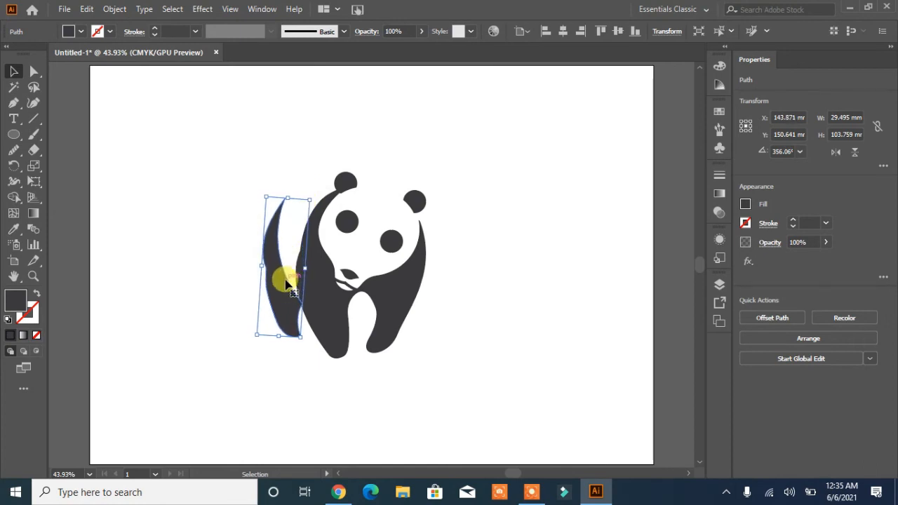
pyautogui.moveTo(287, 198); pyautogui.dragTo(291, 204)
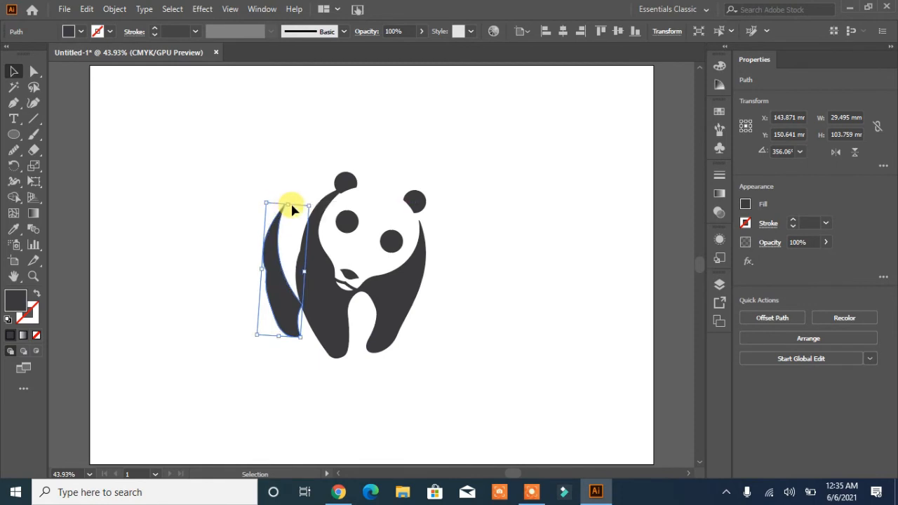
pyautogui.click(213, 315)
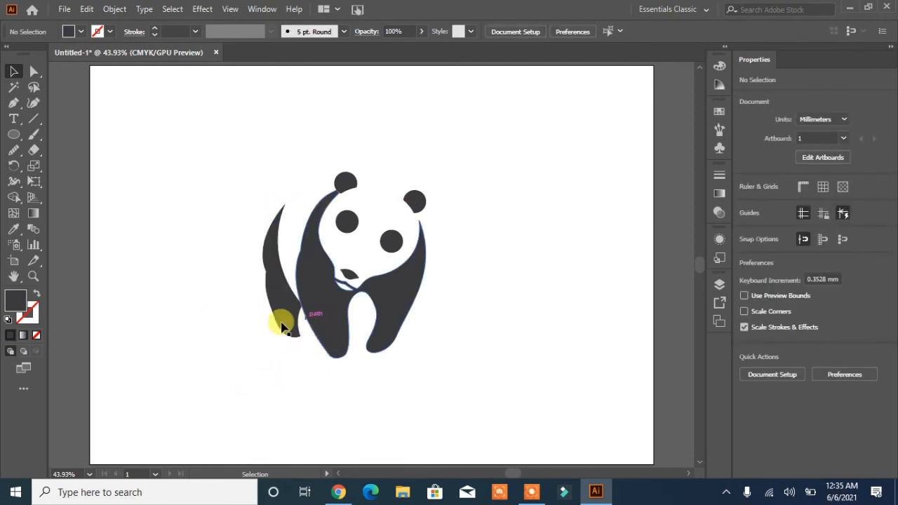
# Unite the hind leg with the body and round the notch beneath their junction to a radius of about 2.18 mm.
pyautogui.hotkey('ctrl', 'a')
pyautogui.click(748, 373)
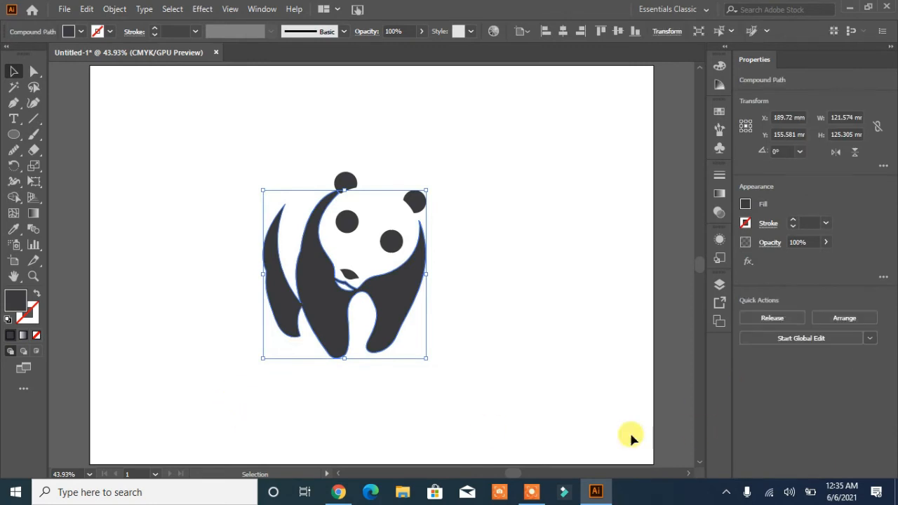
pyautogui.click(39, 74)
pyautogui.click(159, 215)
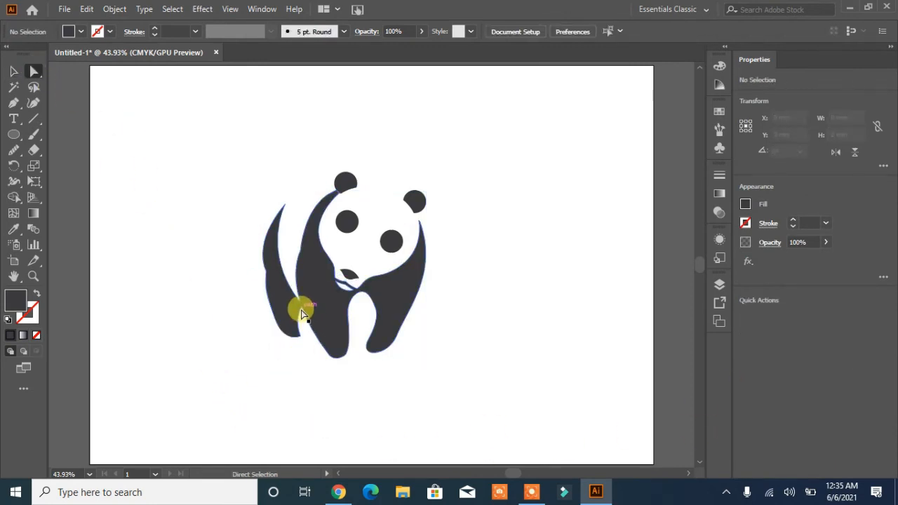
pyautogui.click(302, 309)
pyautogui.moveTo(304, 324); pyautogui.dragTo(304, 320)
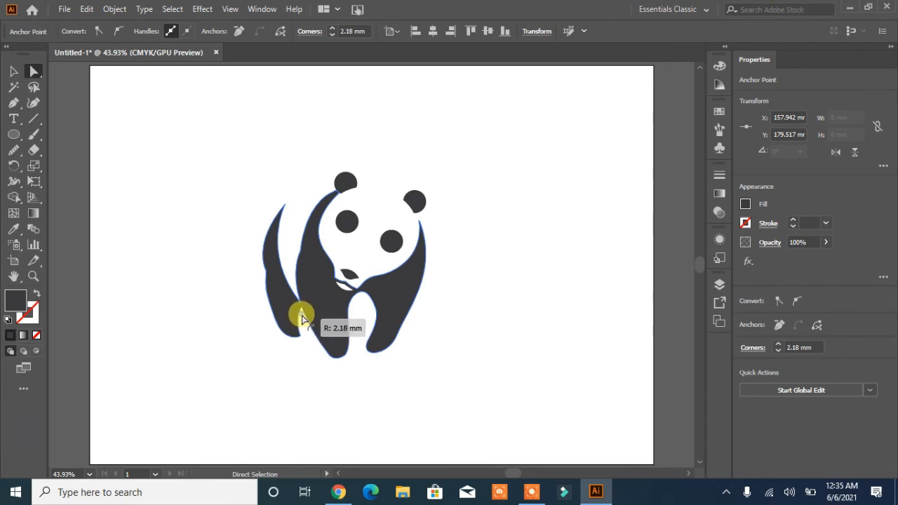
pyautogui.click(226, 342)
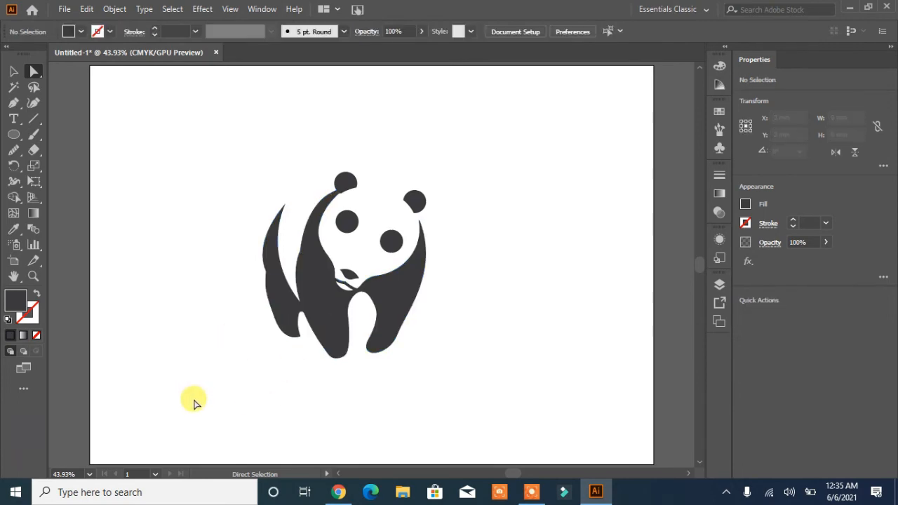
# Shift the hind leg's upper tip toward the body and extend its curve handle to make the outer edge bulge more.
pyautogui.click(284, 203)
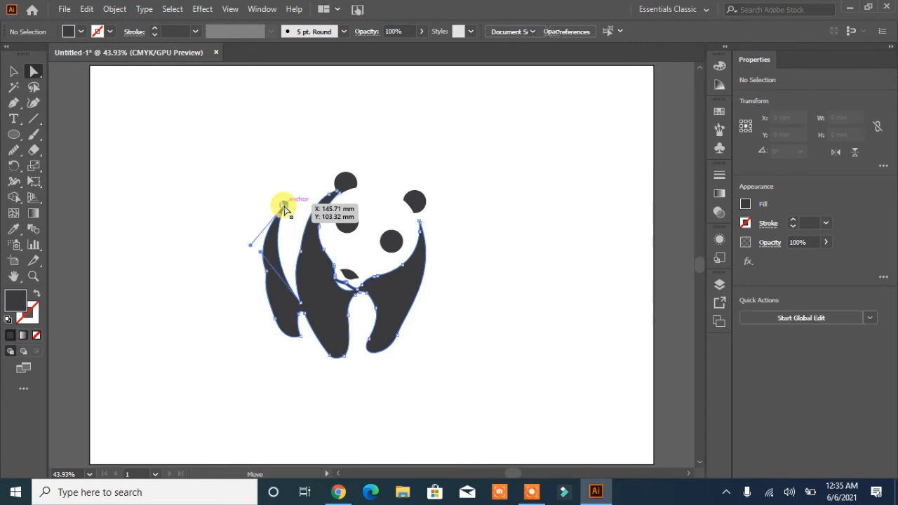
pyautogui.moveTo(287, 206); pyautogui.dragTo(291, 204)
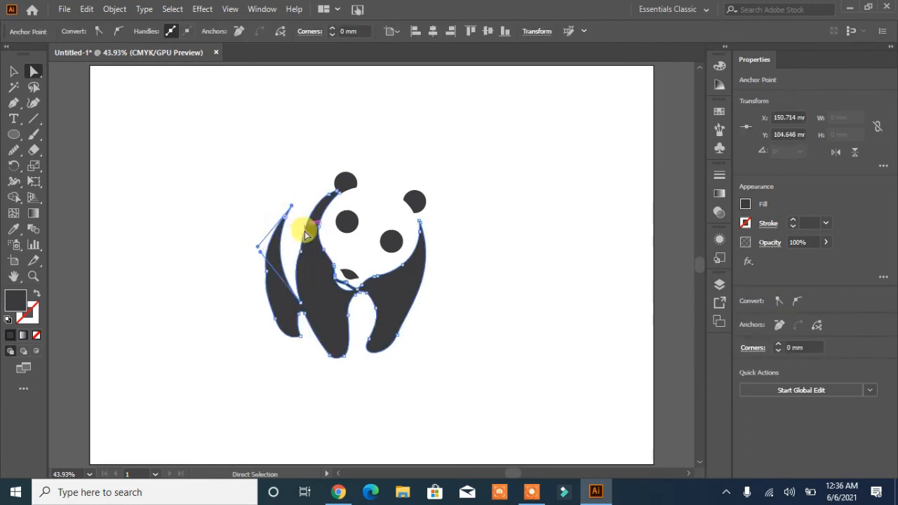
pyautogui.moveTo(257, 248); pyautogui.dragTo(249, 242)
pyautogui.click(177, 339)
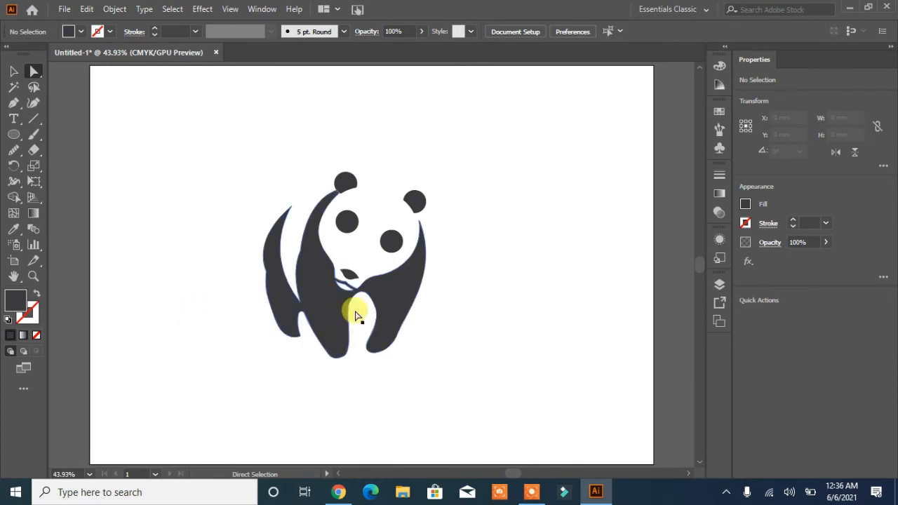
# Group all the panda's pieces, including the body, ears, eyes, nose and mouth, into a single object.
pyautogui.moveTo(483, 159); pyautogui.dragTo(203, 379)
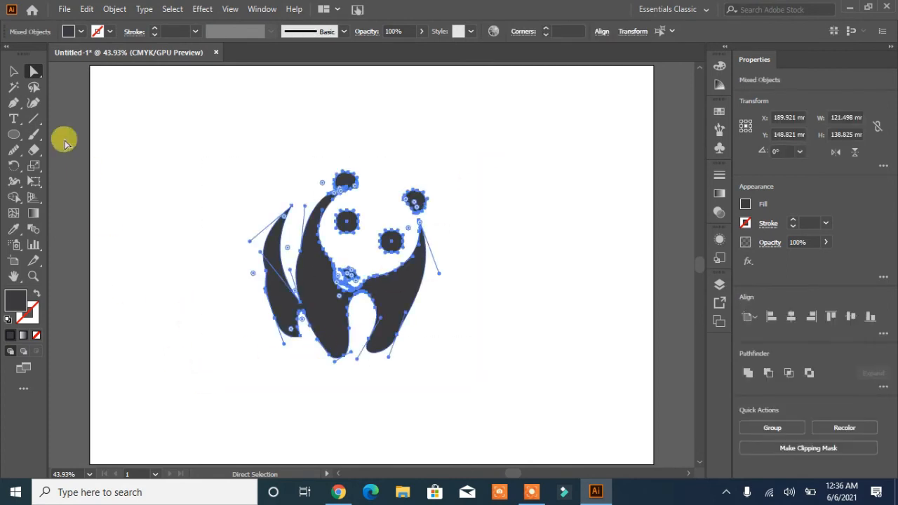
pyautogui.press('v')
pyautogui.click(772, 428)
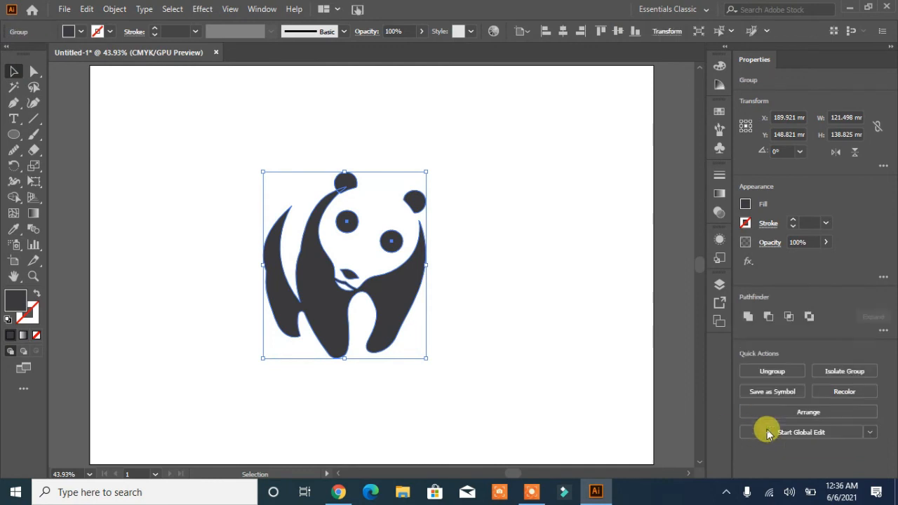
pyautogui.click(584, 376)
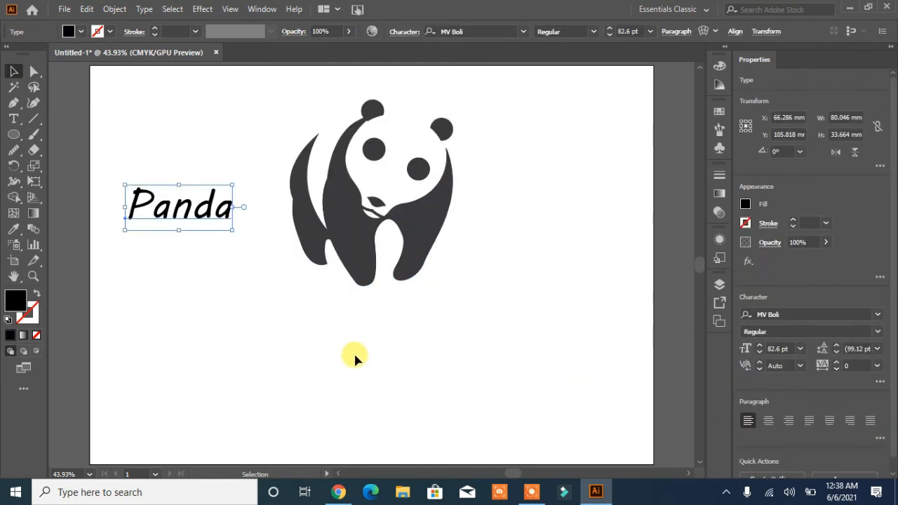
# Compare fonts on the "Panda" text and set it in Disorder Regular.
pyautogui.click(523, 32)
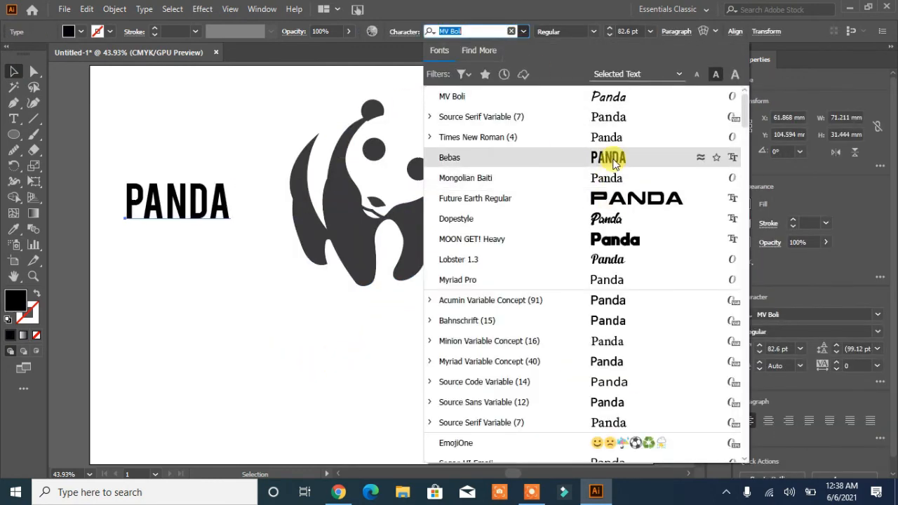
pyautogui.scroll(-2, 635, 105)
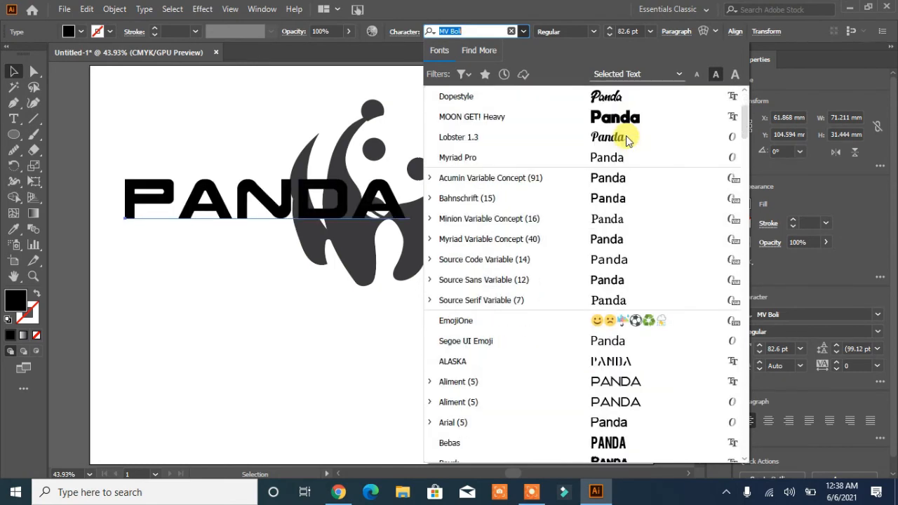
pyautogui.scroll(-7, 626, 126)
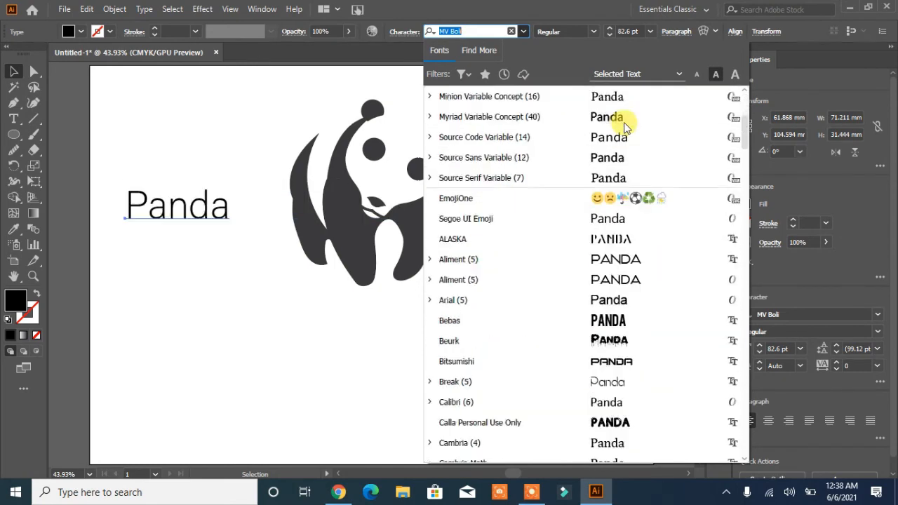
pyautogui.scroll(-7, 626, 127)
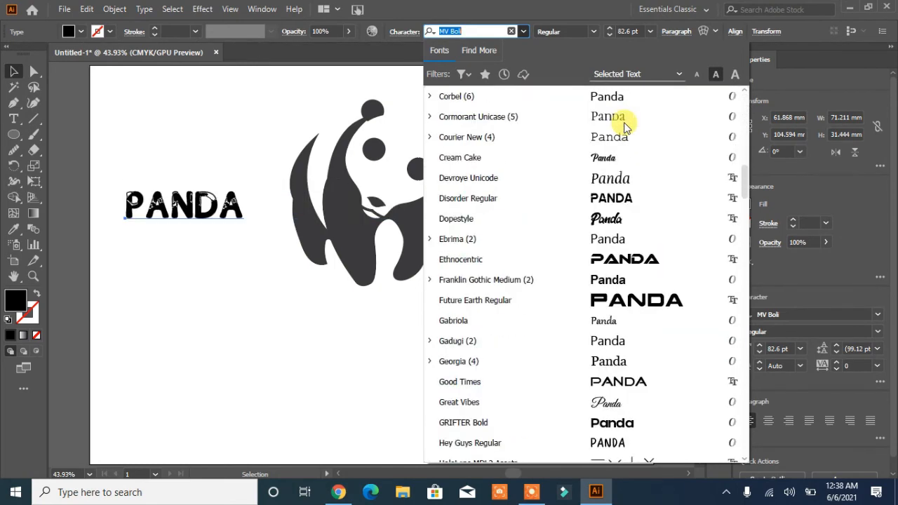
pyautogui.scroll(-7, 626, 126)
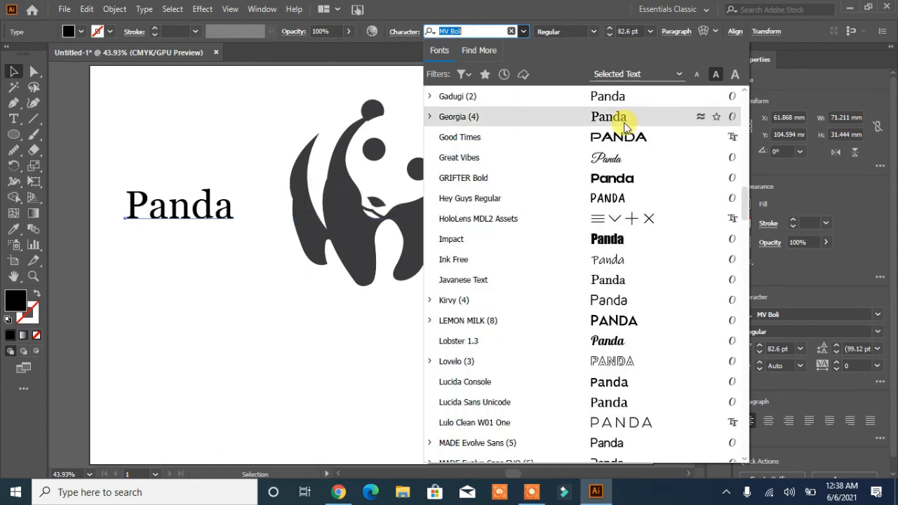
pyautogui.scroll(-1, 627, 126)
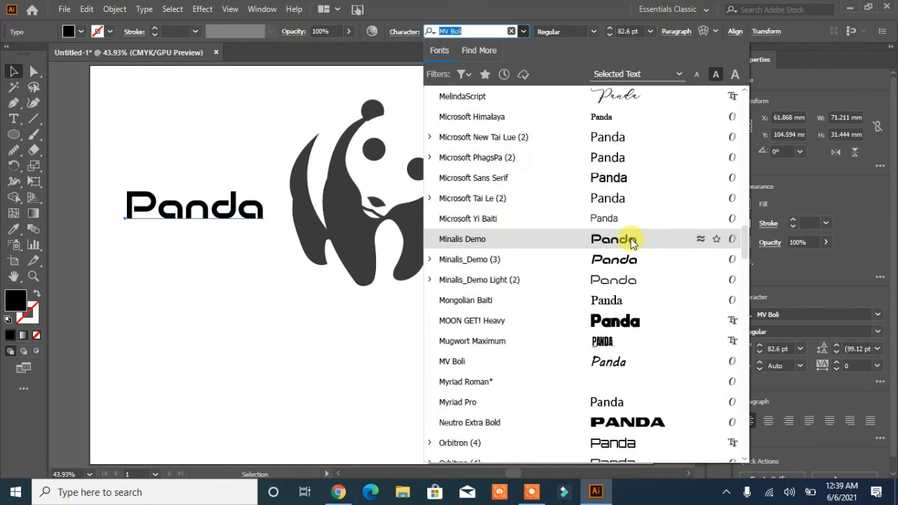
pyautogui.scroll(-6, 632, 242)
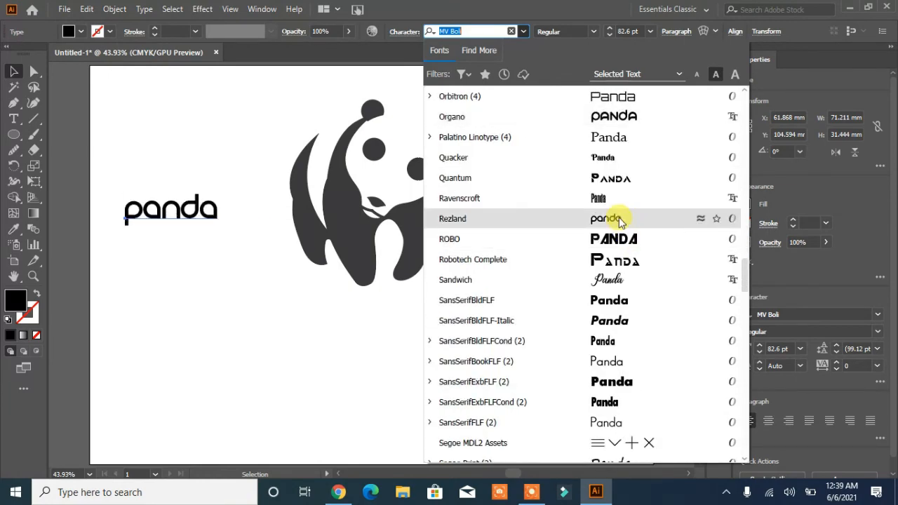
pyautogui.scroll(-1, 621, 221)
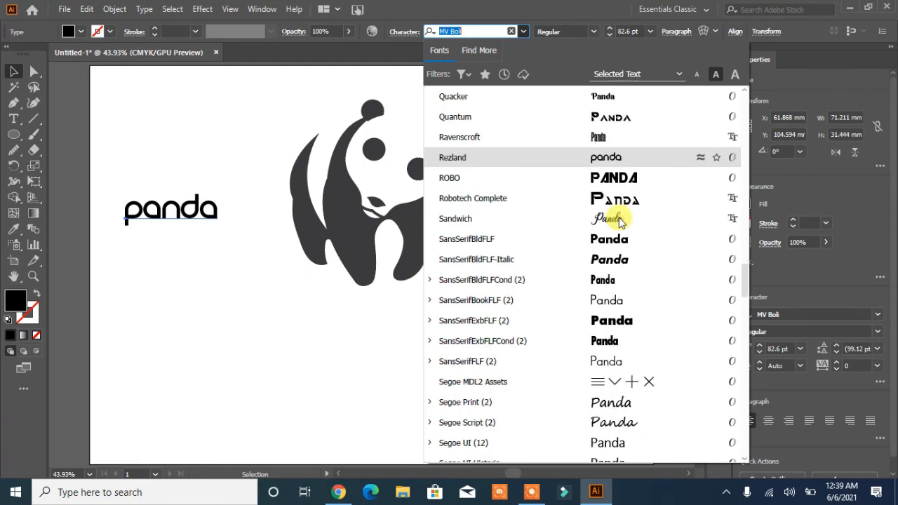
pyautogui.scroll(-3, 621, 222)
pyautogui.scroll(-2, 618, 223)
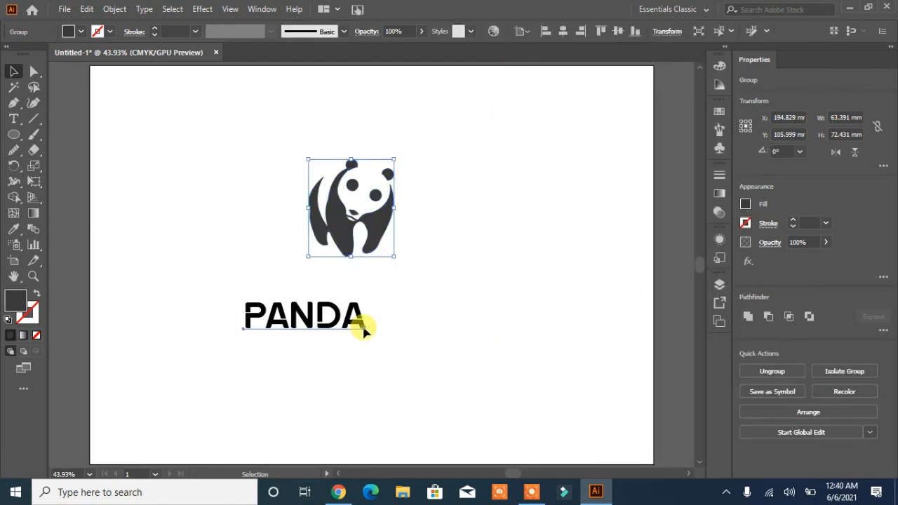
# Enlarge the PANDA text to about 161 mm wide and place it directly beneath the panda.
pyautogui.click(363, 331)
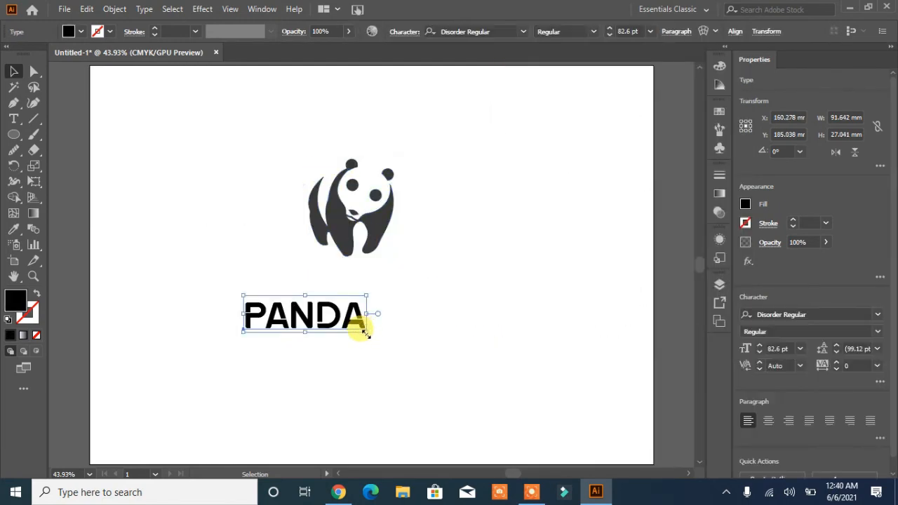
pyautogui.moveTo(365, 333); pyautogui.dragTo(456, 370)
pyautogui.moveTo(404, 349); pyautogui.dragTo(406, 300)
# Enlarge the panda group to about 91 × 104 mm and centre it above the PANDA text.
pyautogui.click(378, 240)
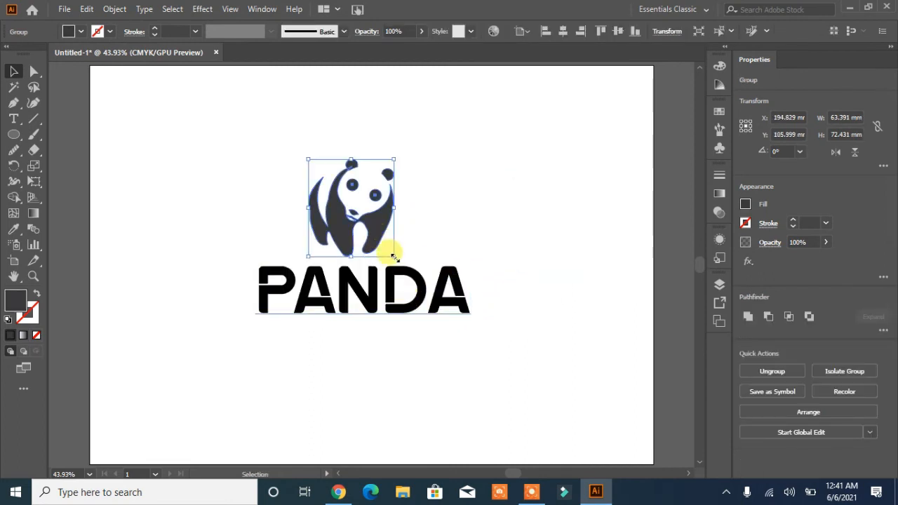
pyautogui.moveTo(394, 257); pyautogui.dragTo(412, 219)
pyautogui.click(468, 248)
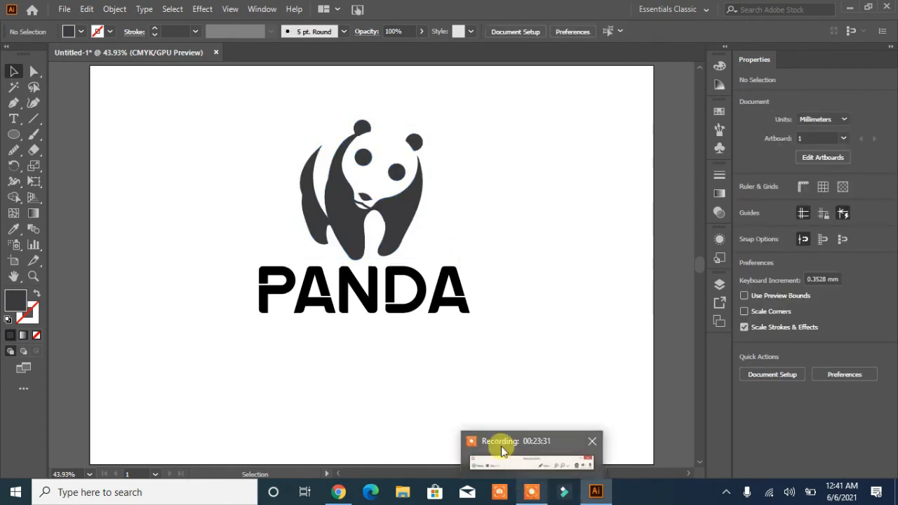
pyautogui.click(441, 300)
pyautogui.click(83, 32)
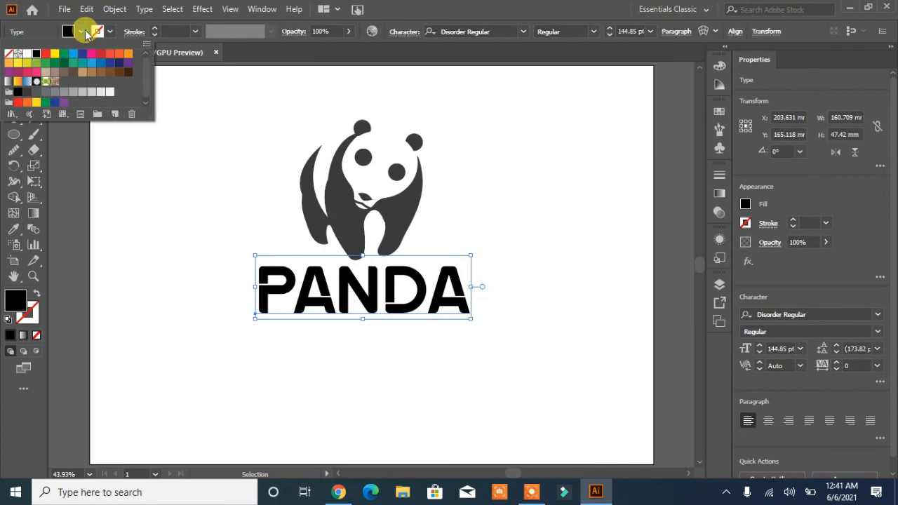
pyautogui.click(50, 236)
pyautogui.click(318, 219)
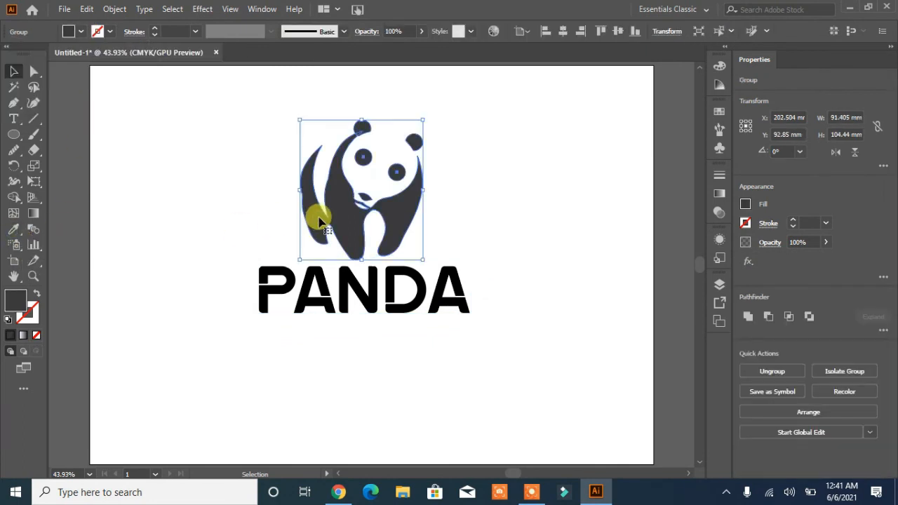
# Recolour the PANDA text with the panda's dark grey, sampled from its body with the Eyedropper.
pyautogui.click(288, 300)
pyautogui.click(14, 228)
pyautogui.click(350, 205)
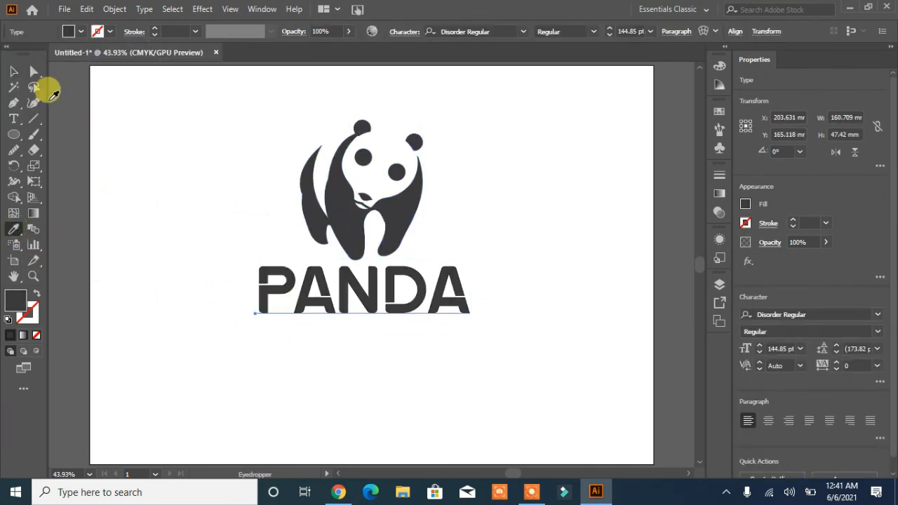
pyautogui.click(13, 71)
pyautogui.click(167, 198)
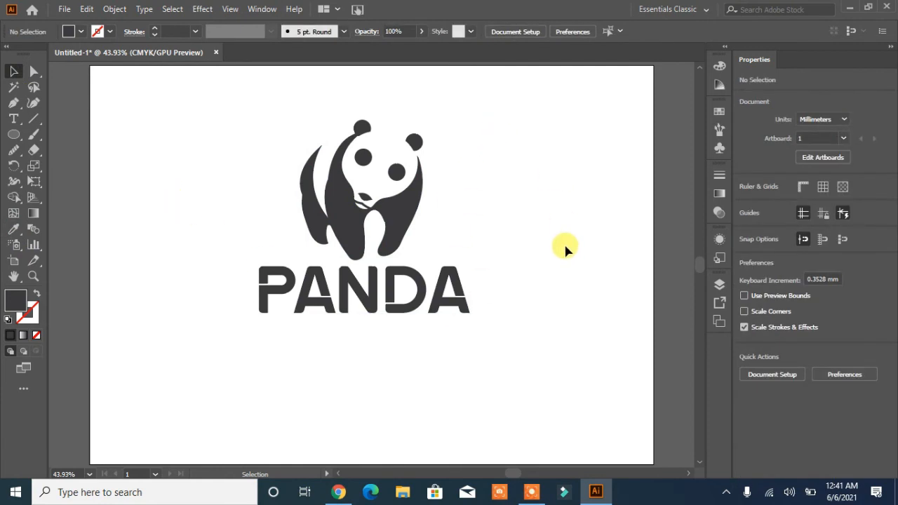
# Add the text "design" at 12 pt beside the PANDA lettering.
pyautogui.scroll(-1, 560, 219)
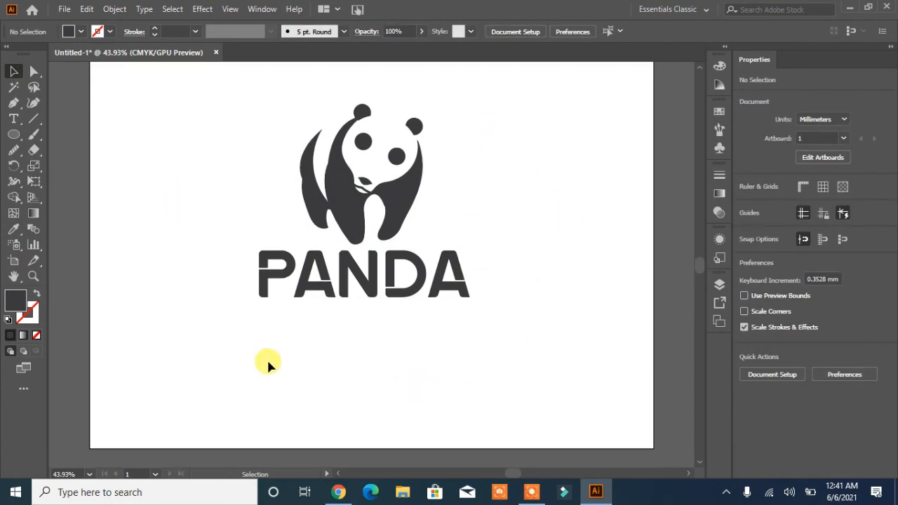
pyautogui.click(13, 119)
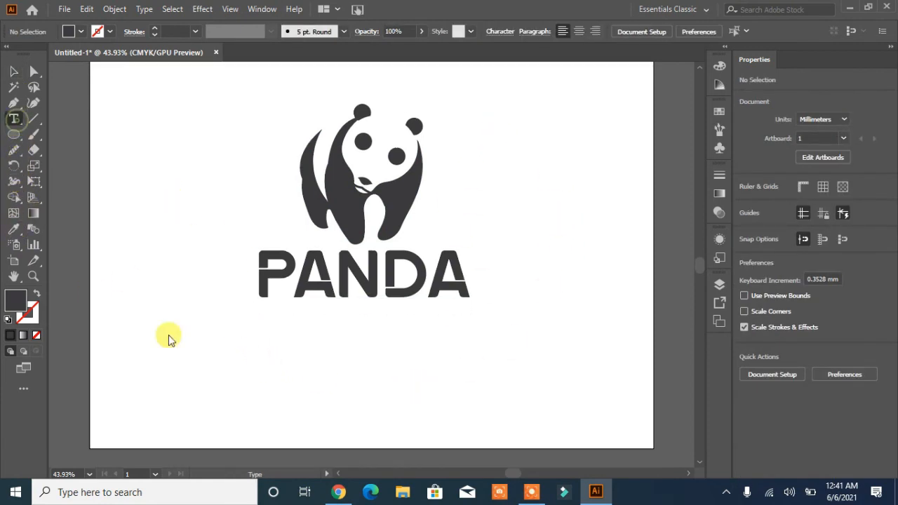
pyautogui.click(155, 293)
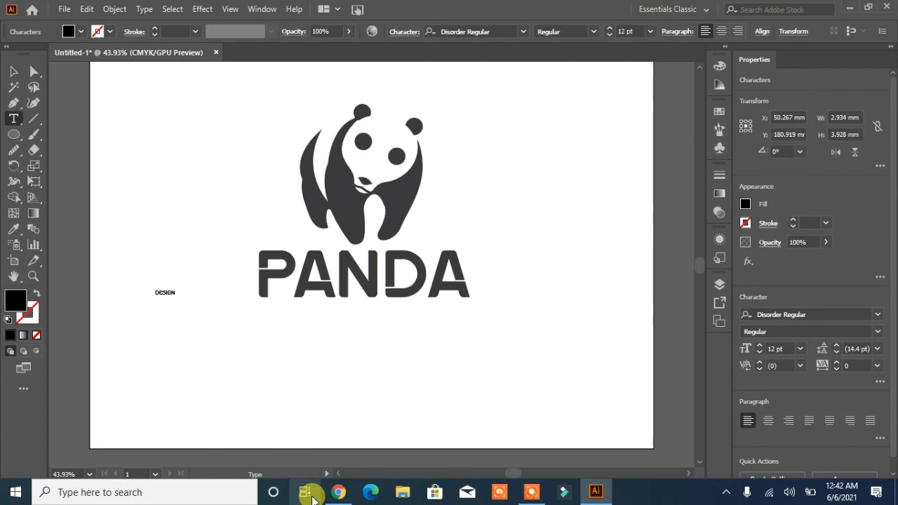
pyautogui.click(14, 72)
# Place the "design" text at the lower start of PANDA, undo its stretching and set its font size to 63 pt.
pyautogui.moveTo(170, 299); pyautogui.dragTo(408, 346)
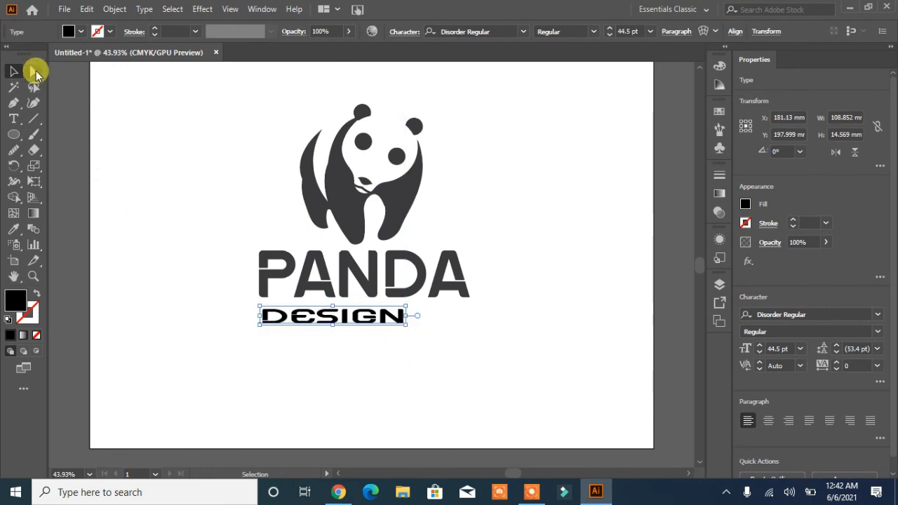
pyautogui.hotkey('ctrl', 'z')
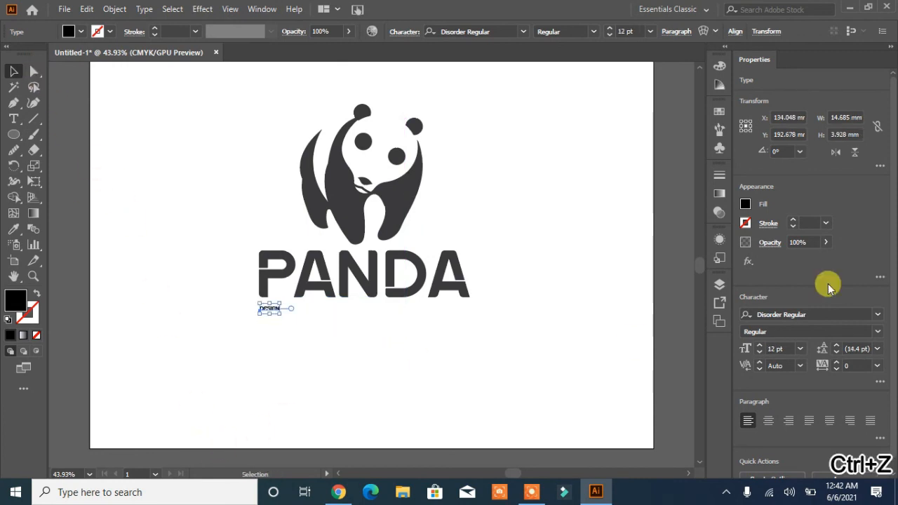
pyautogui.click(759, 349)
pyautogui.click(760, 349)
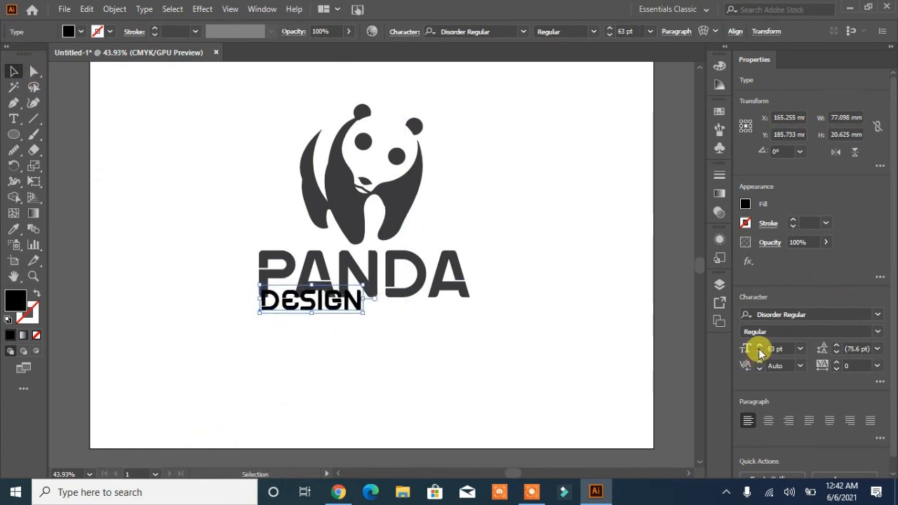
# Set the "design" text in Bahnschrift and move it beneath the last two letters of PANDA.
pyautogui.click(523, 35)
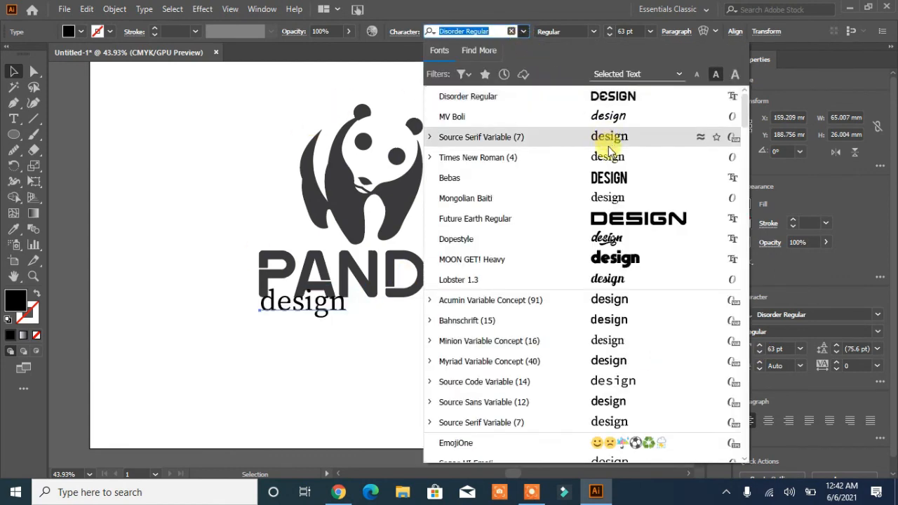
pyautogui.click(619, 323)
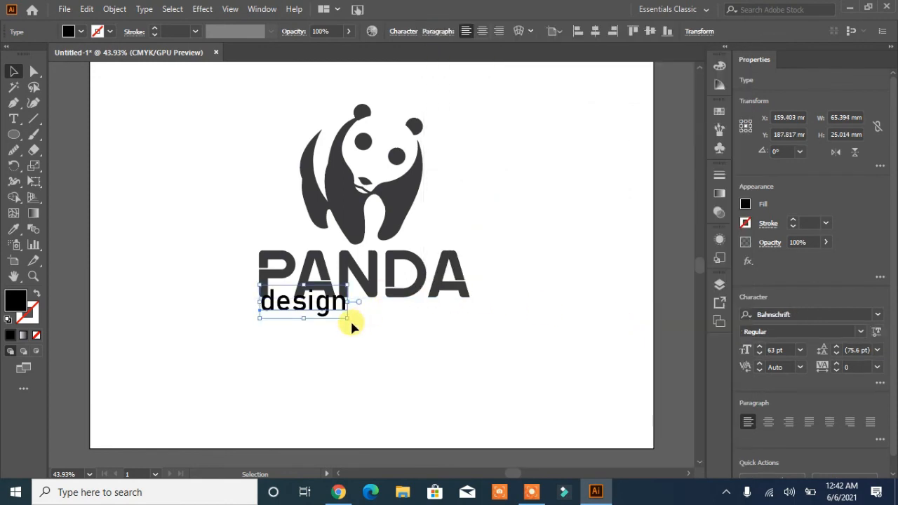
pyautogui.moveTo(335, 304); pyautogui.dragTo(455, 323)
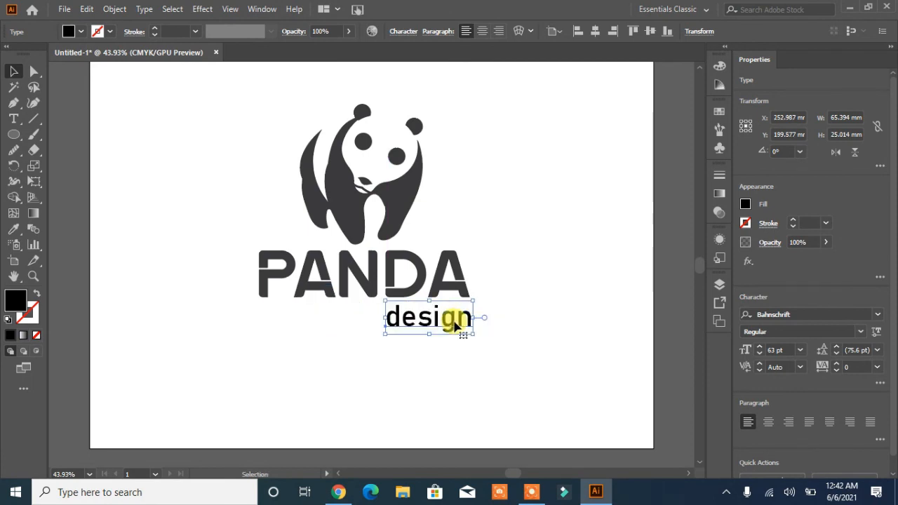
# Add the text "logo" in Bahnschrift at 63 pt and move it beneath the first letters of PANDA.
pyautogui.click(15, 124)
pyautogui.click(261, 311)
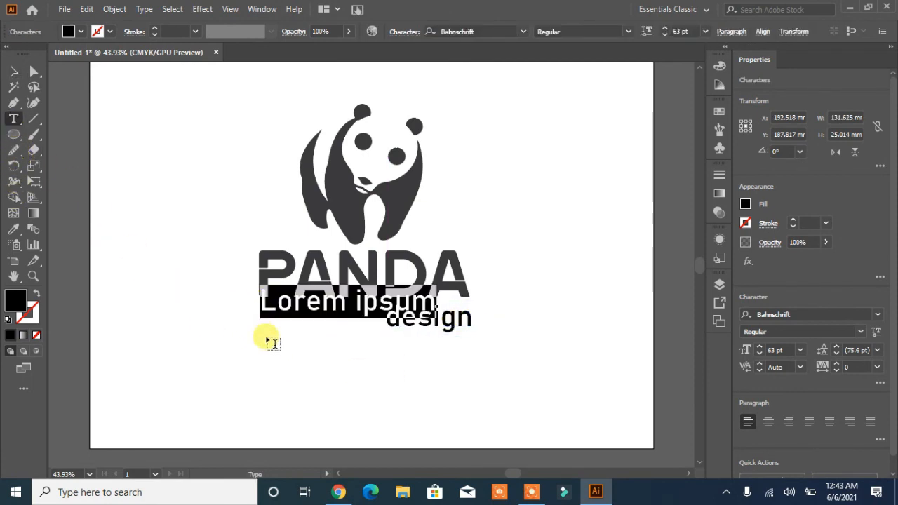
pyautogui.write('to')
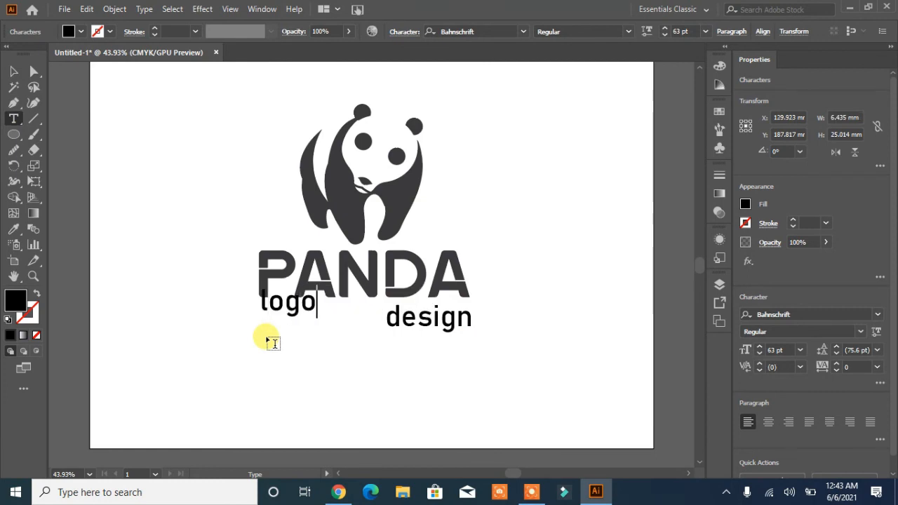
pyautogui.click(14, 71)
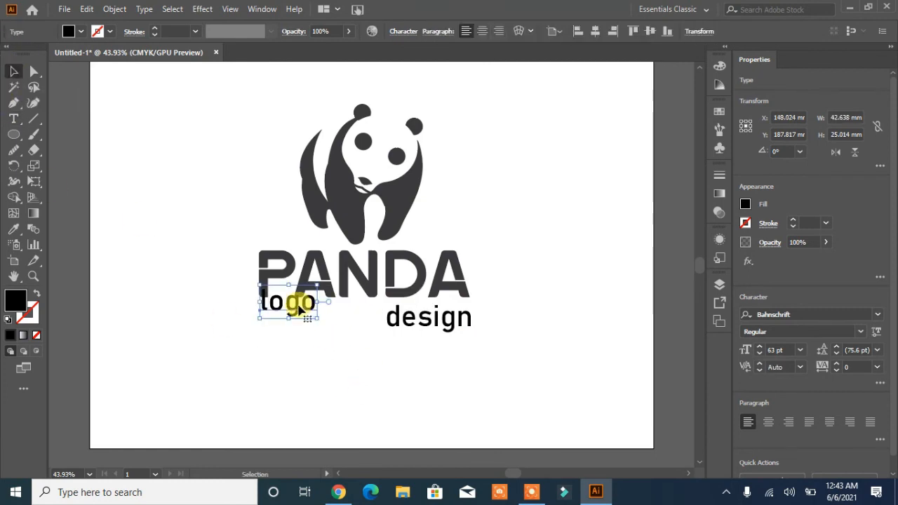
pyautogui.moveTo(300, 309); pyautogui.dragTo(300, 322)
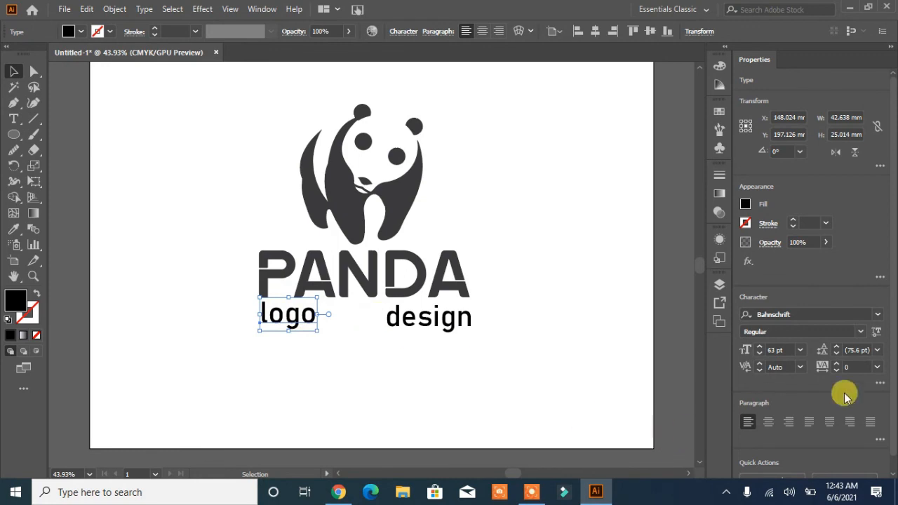
# Set the tracking of "logo" and "design" to 200 and shift "design" back to end flush with PANDA.
pyautogui.click(878, 367)
pyautogui.click(873, 351)
pyautogui.click(445, 321)
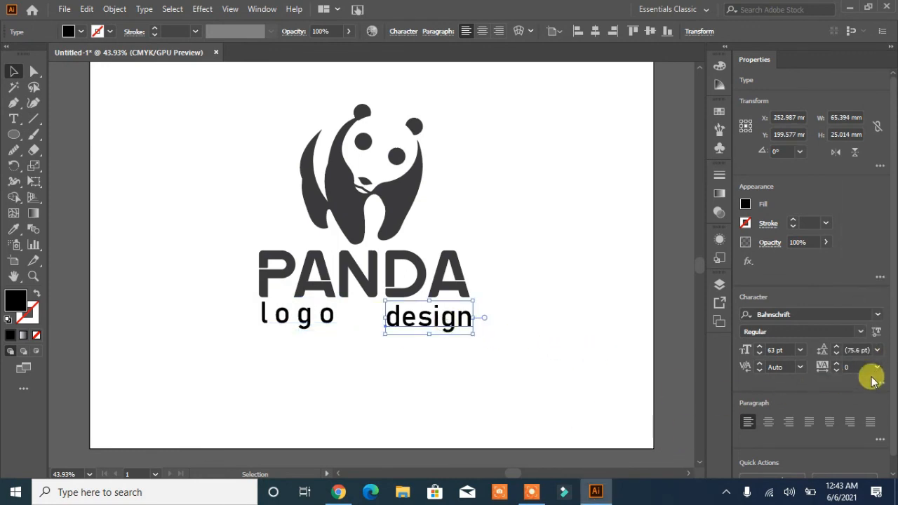
pyautogui.click(877, 367)
pyautogui.click(862, 351)
pyautogui.moveTo(438, 327); pyautogui.dragTo(410, 321)
# Apply the formatting of the "design" text to the "logo" text with the Eyedropper tool.
pyautogui.click(327, 316)
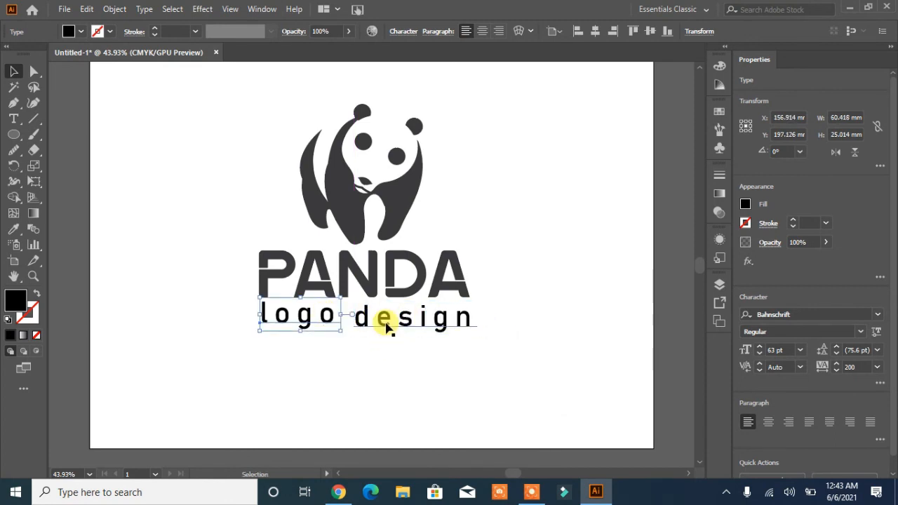
pyautogui.click(13, 230)
pyautogui.click(367, 321)
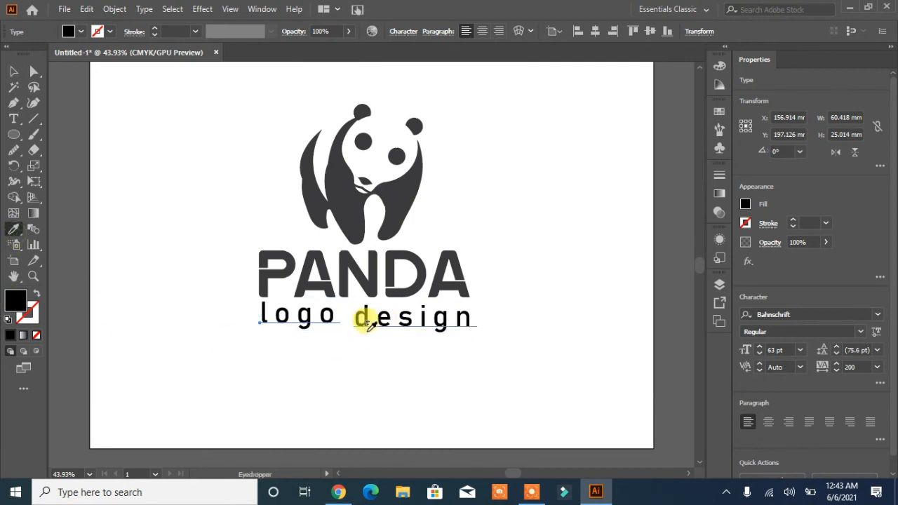
pyautogui.click(14, 72)
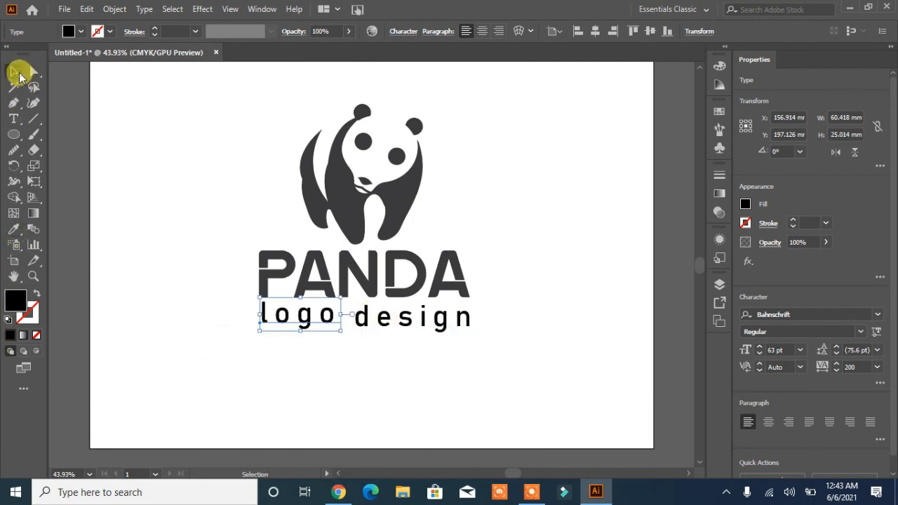
# Raise the "design" text slightly so it shares a baseline with "logo", and check both words selected together.
pyautogui.click(274, 376)
pyautogui.moveTo(445, 320); pyautogui.dragTo(445, 316)
pyautogui.click(325, 318)
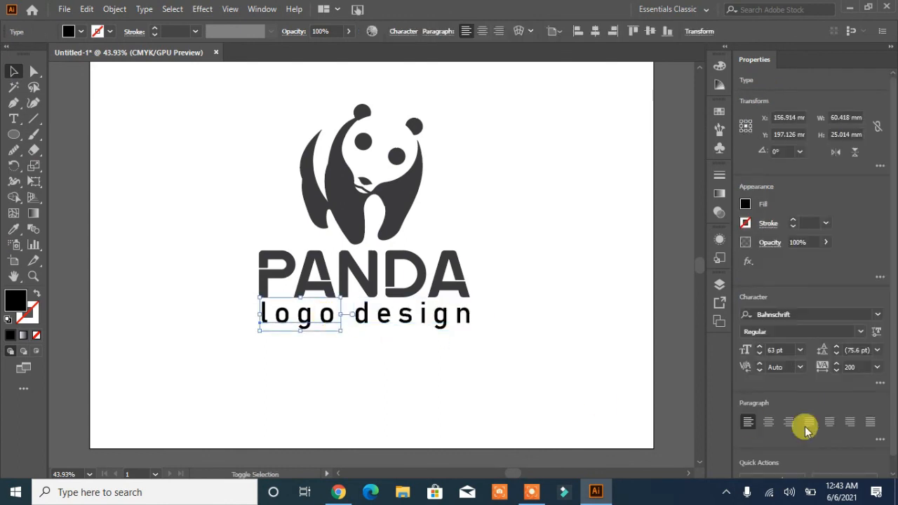
pyautogui.keyDown('shift'); pyautogui.click(469, 327); pyautogui.keyUp('shift')
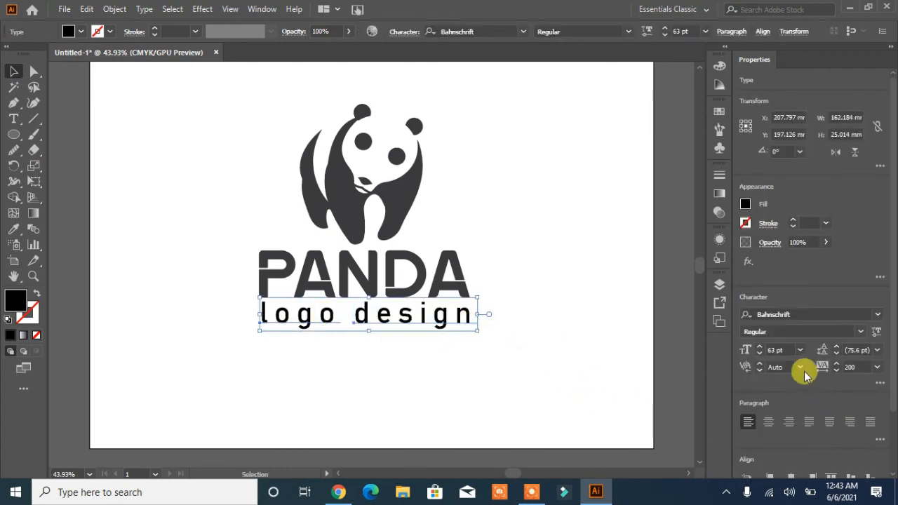
pyautogui.click(519, 406)
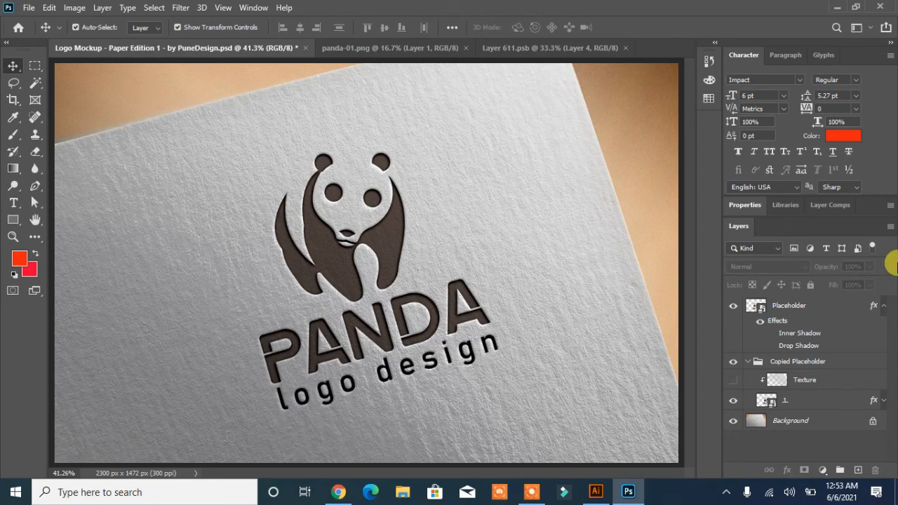
# Examine the embossed panda logo and its lettering on the Photoshop paper mockup, both as a whole and up close.
pyautogui.hotkey('ctrl', '-')
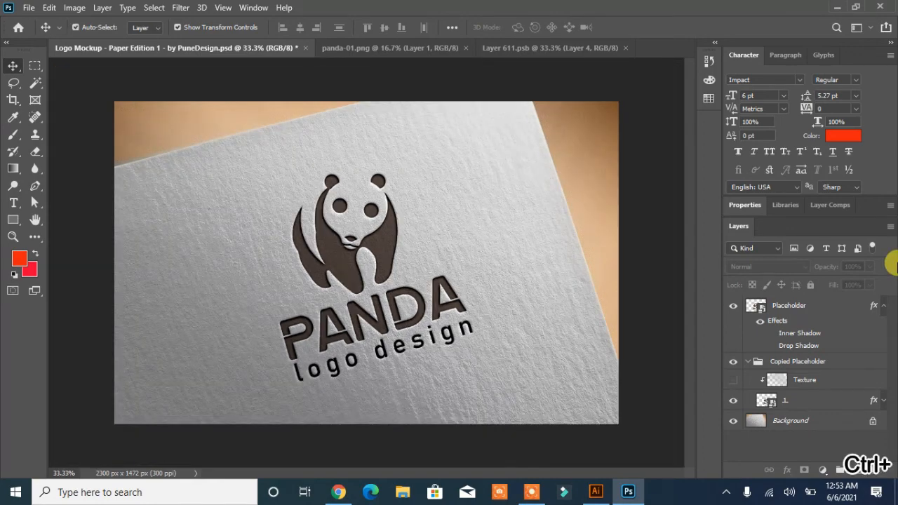
pyautogui.hotkey('ctrl', '+')
pyautogui.hotkey('ctrl', '+')
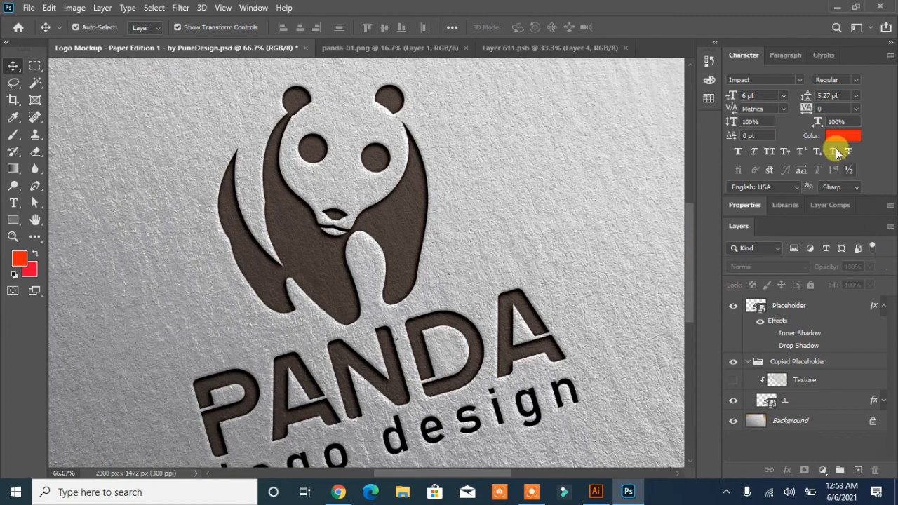
pyautogui.scroll(-3, 426, 238)
pyautogui.scroll(2, 426, 237)
pyautogui.scroll(3, 427, 236)
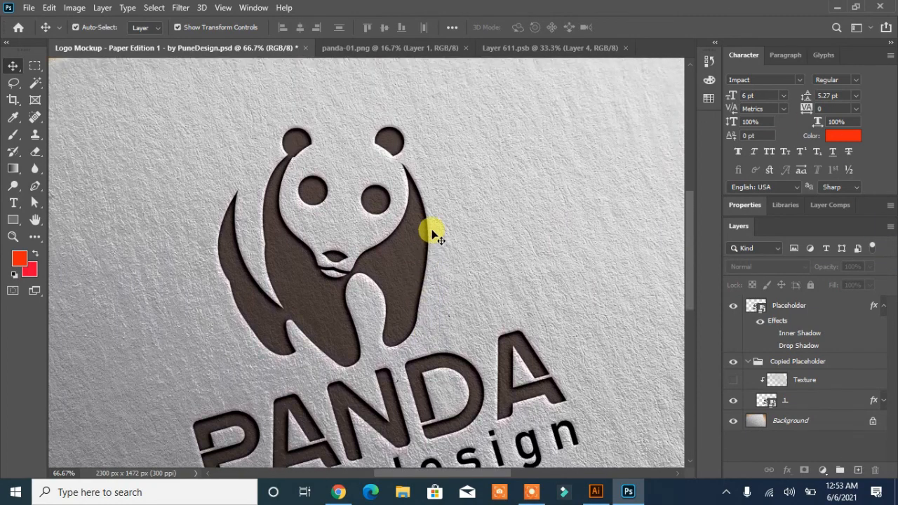
pyautogui.scroll(-2, 429, 233)
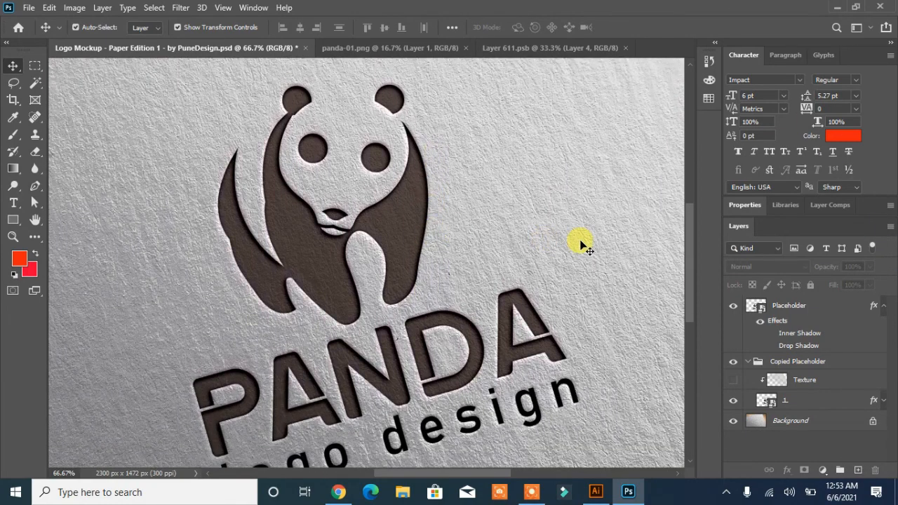